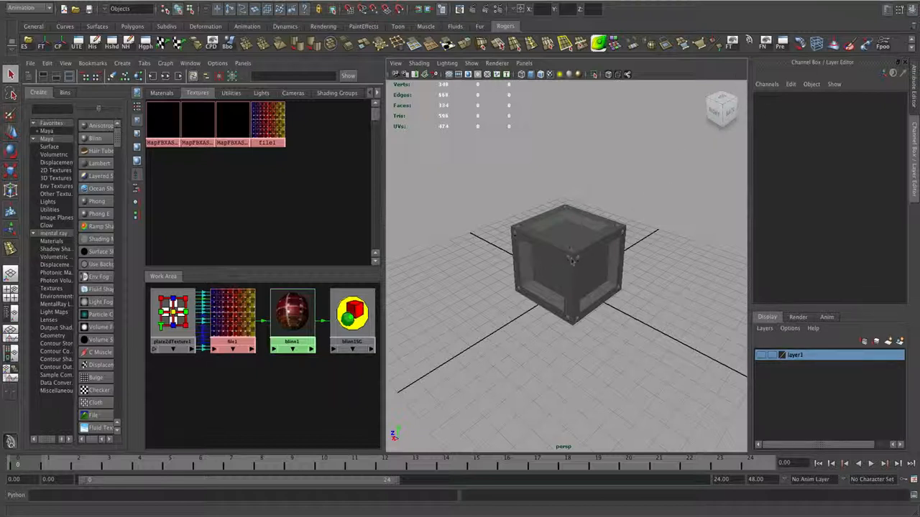
- Select the whole crate including its corner bolts and assign the existing blinn1 checker material to it
scroll(572, 260, up, 3)
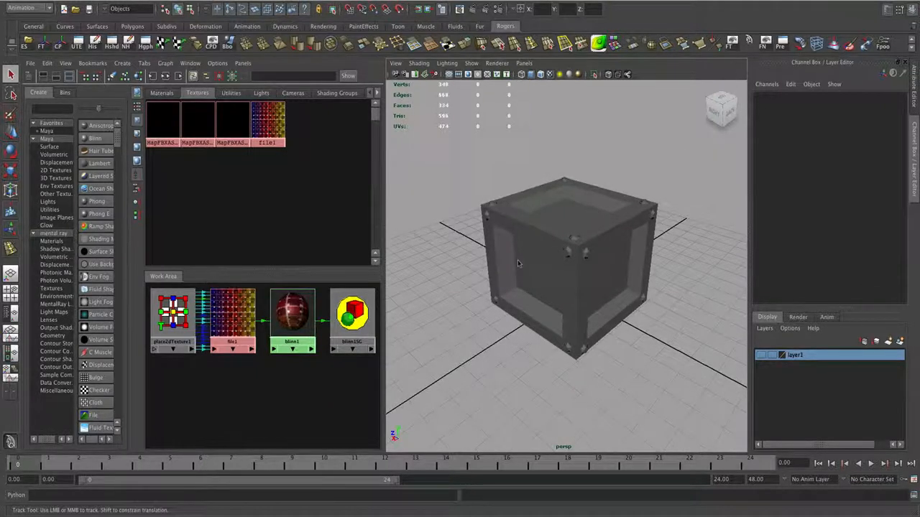
alt+drag(505, 313, 540, 304)
alt+right_drag(540, 304, 577, 304)
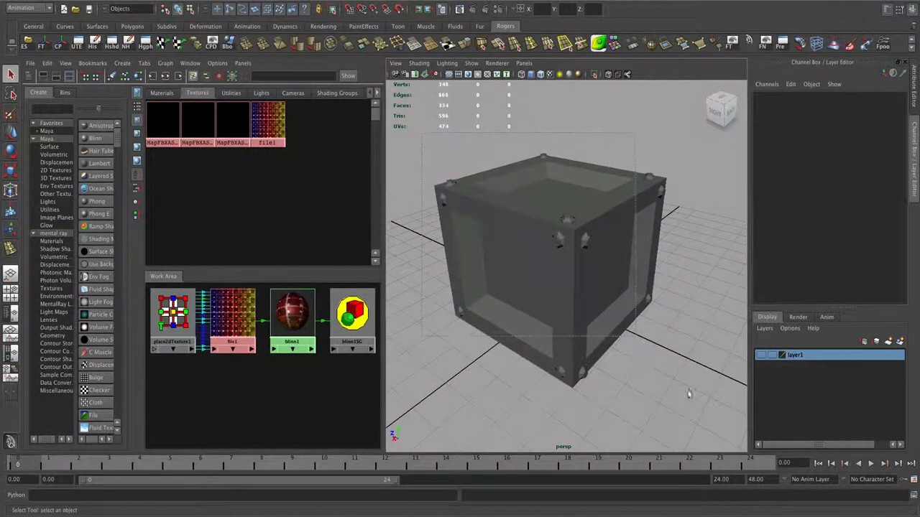
drag(702, 402, 496, 384)
right_drag(292, 311, 289, 296)
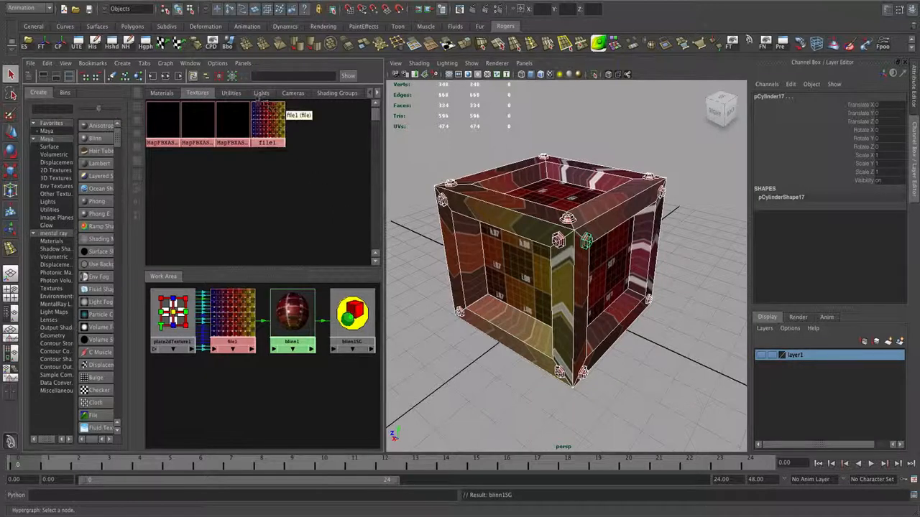
- Replace the Hypershade view with the UV Texture Editor beside the perspective view
click(242, 63)
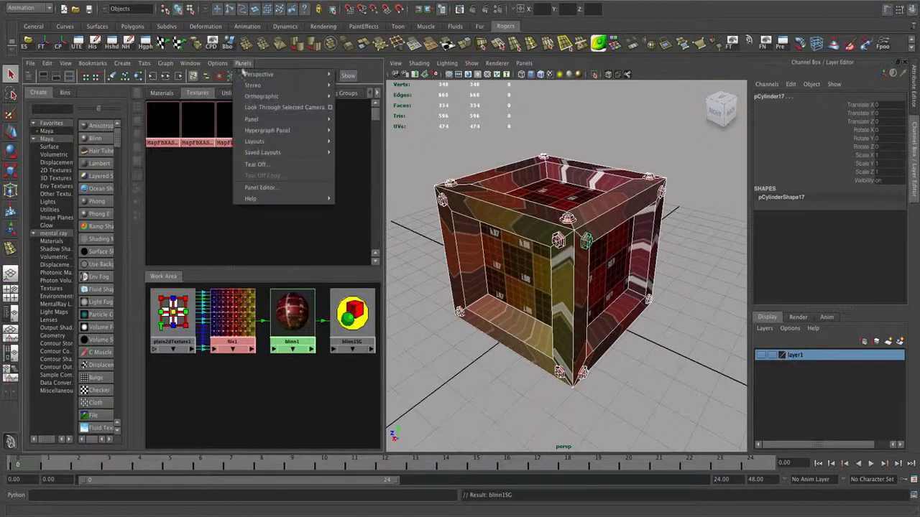
mouse_move(282, 152)
key(Escape)
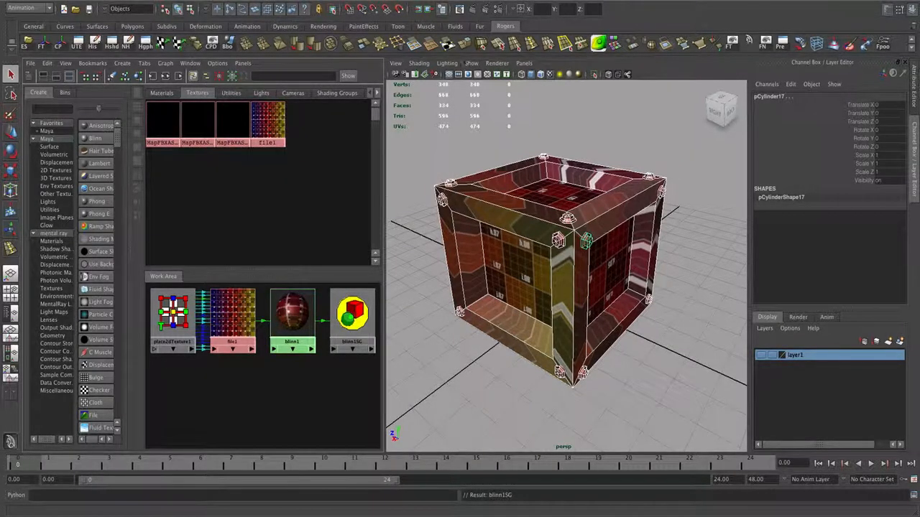
click(242, 63)
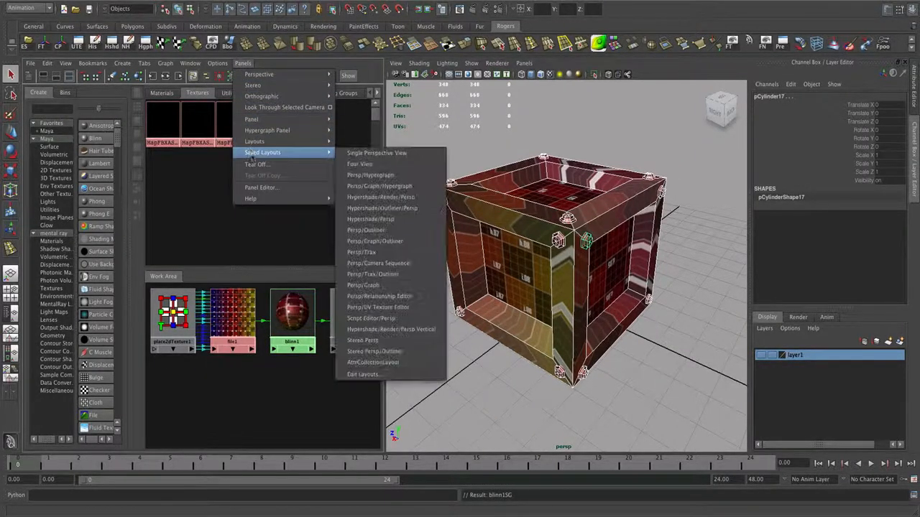
mouse_move(258, 119)
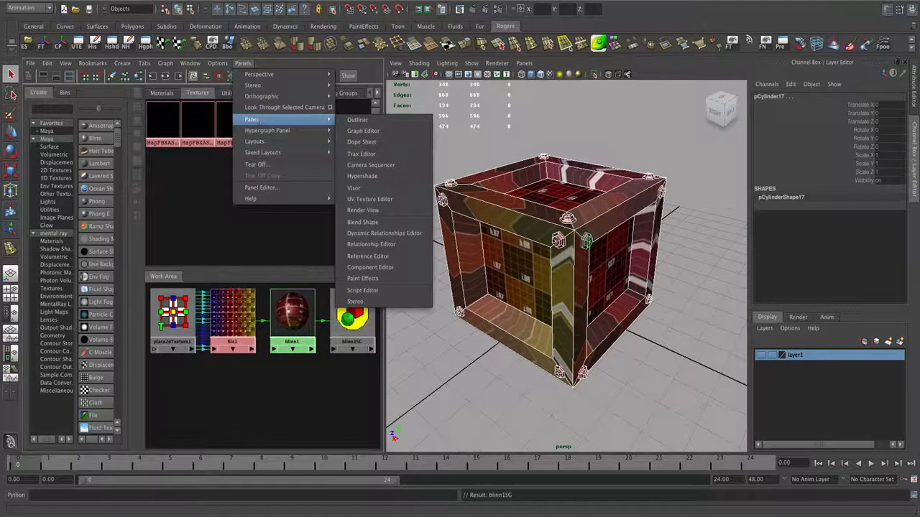
click(369, 199)
scroll(301, 221, up, 1)
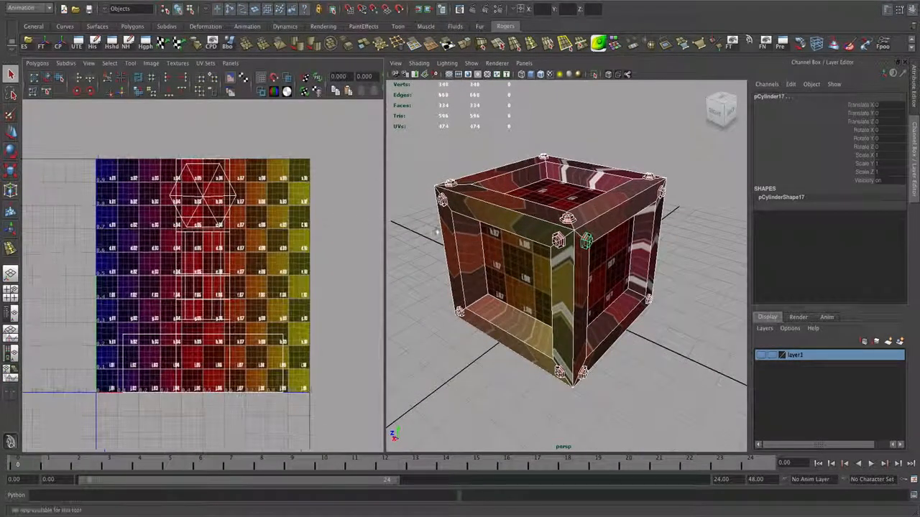
- Select only the crate body, leaving the corner bolts unselected, to show its UVs alone
click(420, 152)
click(455, 264)
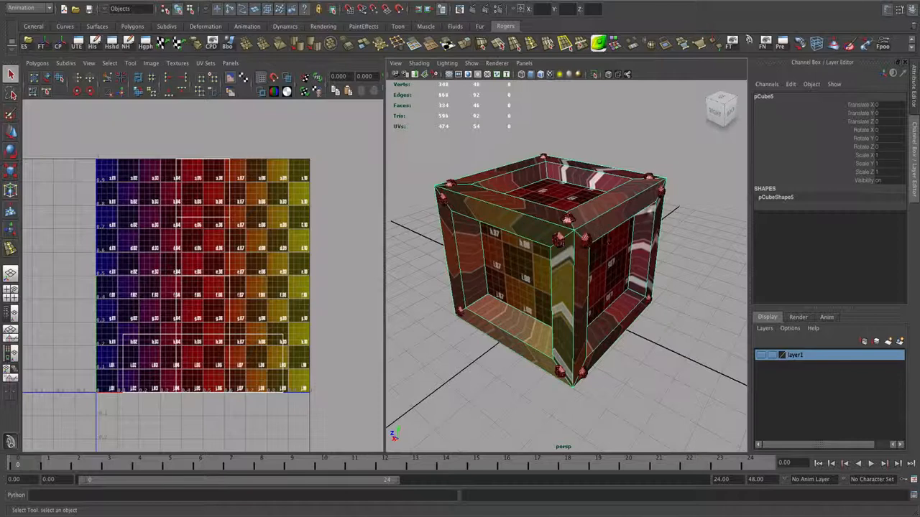
alt+right_drag(556, 235, 531, 238)
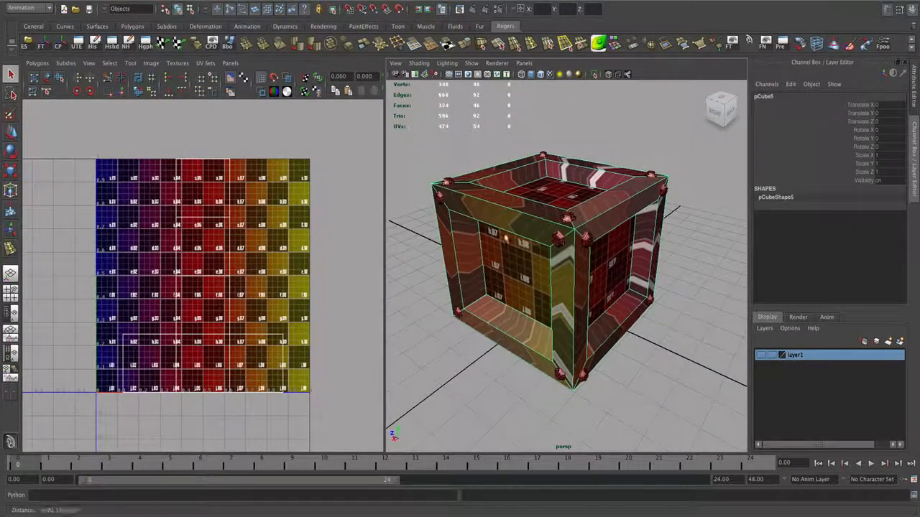
click(458, 149)
click(483, 202)
mouse_move(435, 230)
alt+mouse_down()
mouse_move(489, 236)
mouse_move(602, 219)
mouse_move(606, 241)
mouse_move(624, 240)
mouse_move(515, 230)
mouse_move(420, 239)
alt+mouse_up()
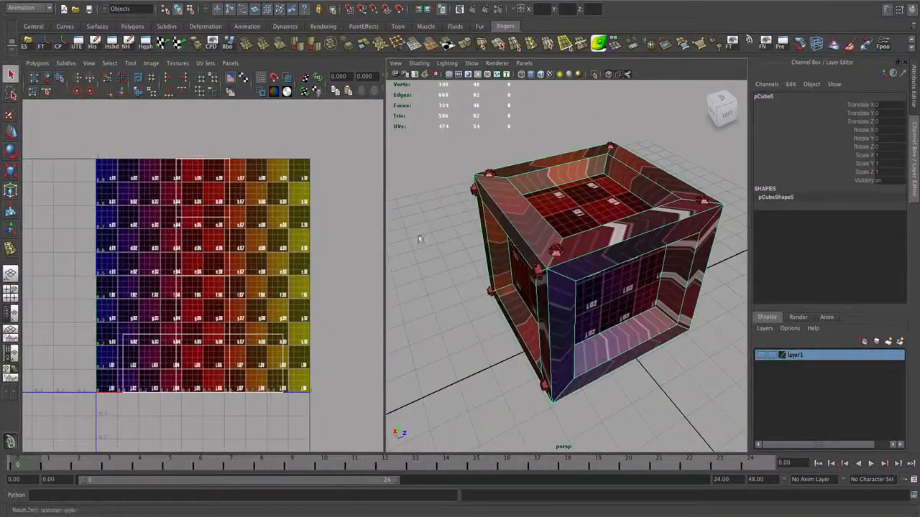
alt+drag(495, 230, 553, 225)
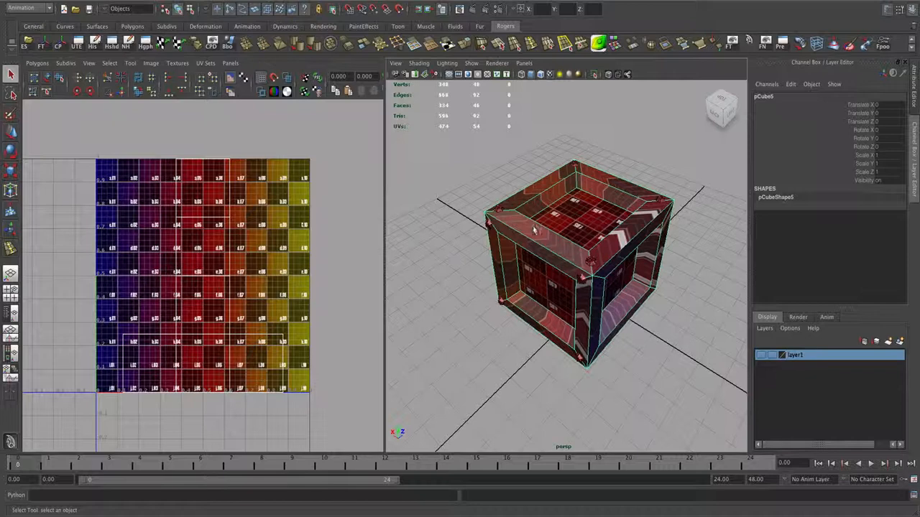
- In face selection mode, pick the recessed centre face of the crate's top and grow the selection to the whole top side
right_click(535, 230)
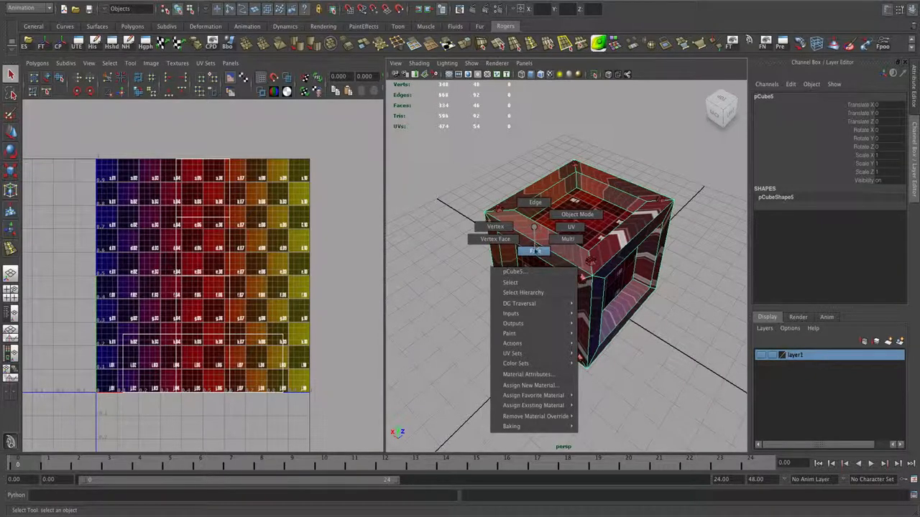
click(534, 250)
alt+drag(534, 250, 582, 238)
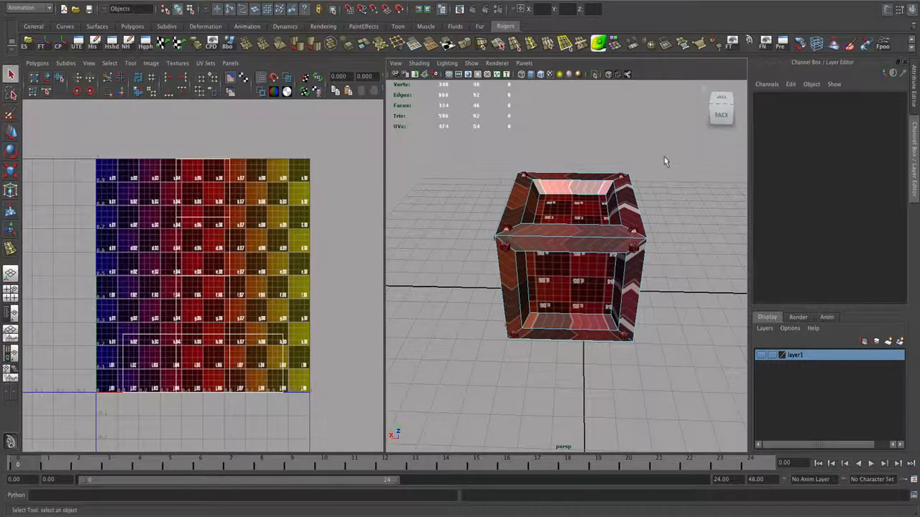
click(582, 225)
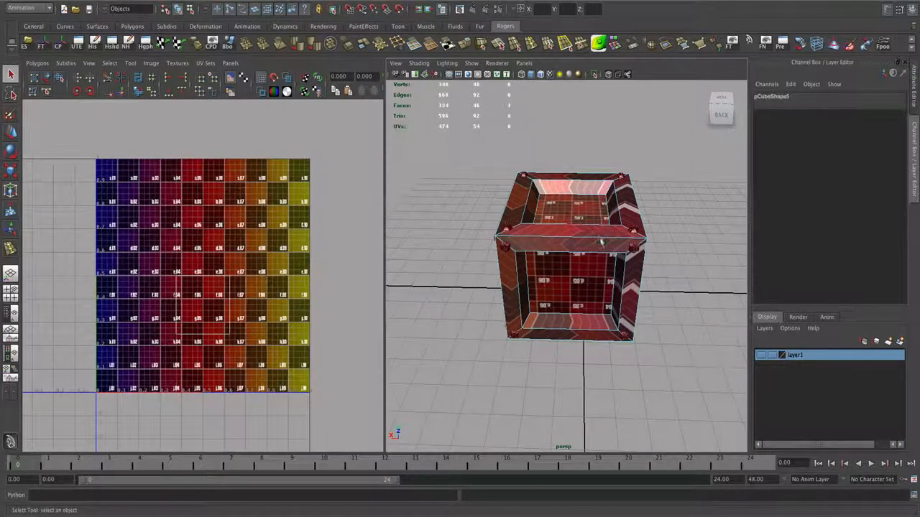
alt+drag(598, 230, 538, 119)
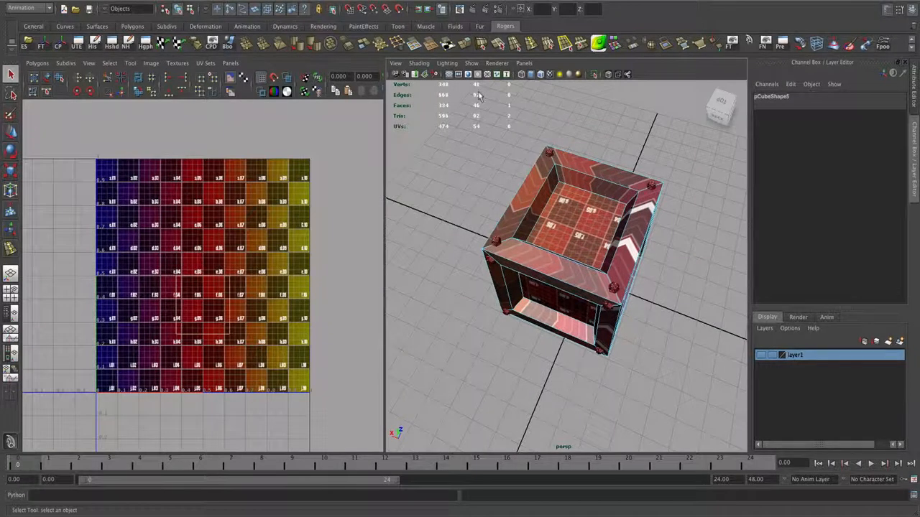
key(shift+period)
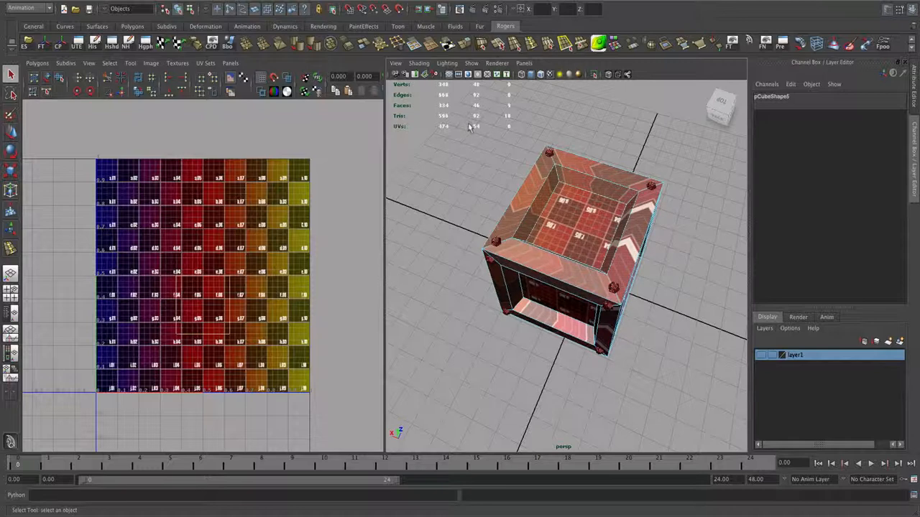
alt+drag(470, 127, 507, 166)
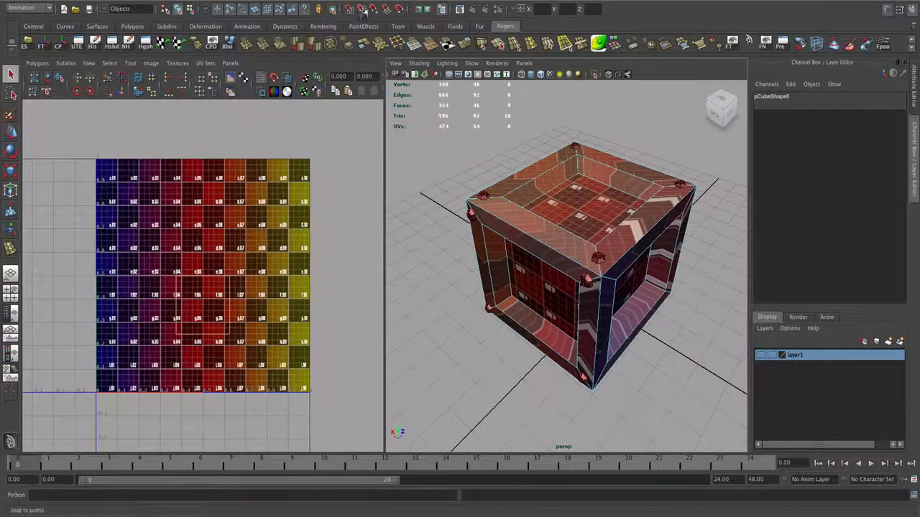
- Planar-map the selected top faces from the Y axis, fitted to the bounding box, and move their UV shell left of the texture square
click(29, 8)
click(31, 27)
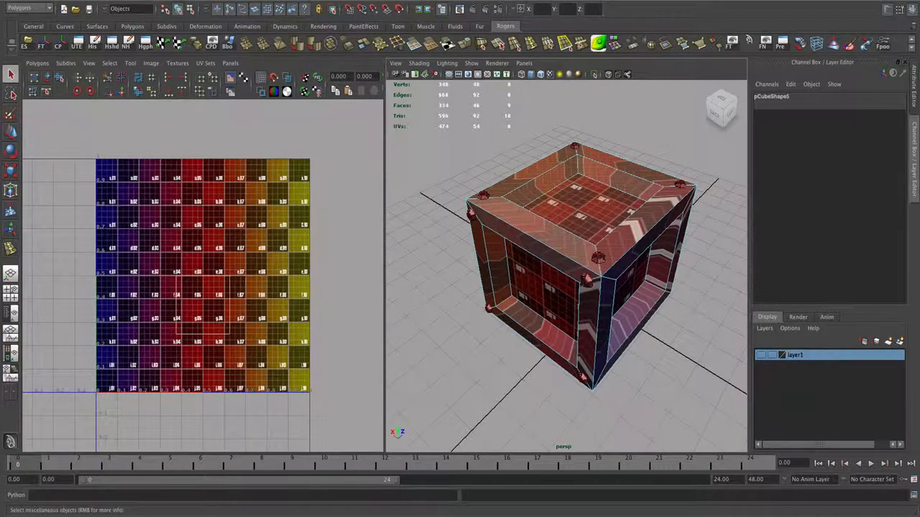
click(451, 0)
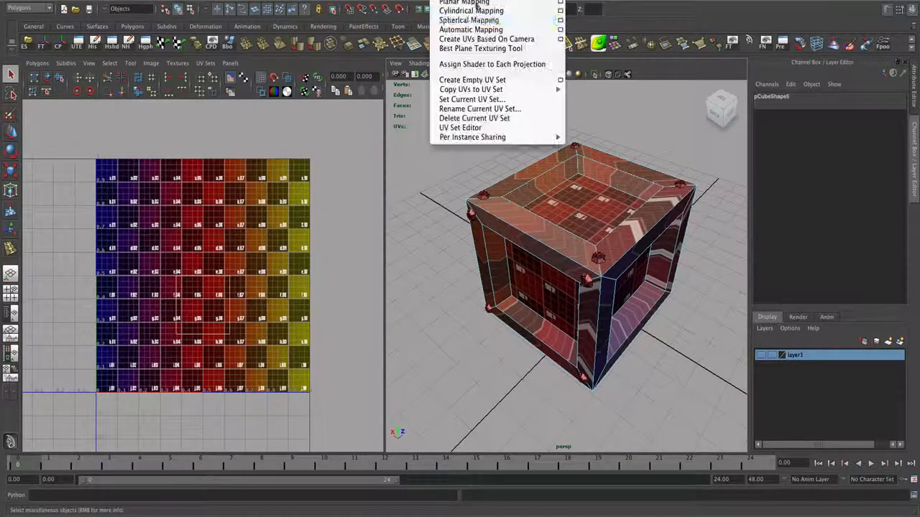
click(560, 2)
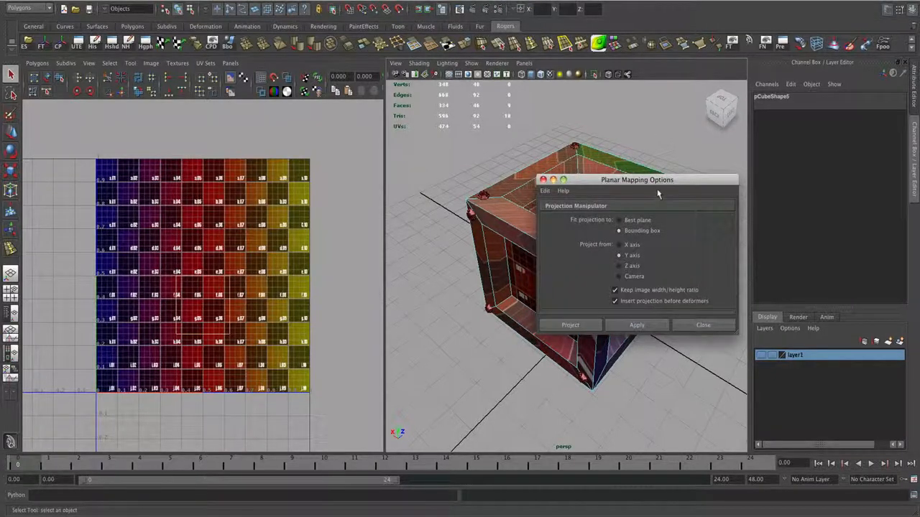
drag(658, 181, 809, 282)
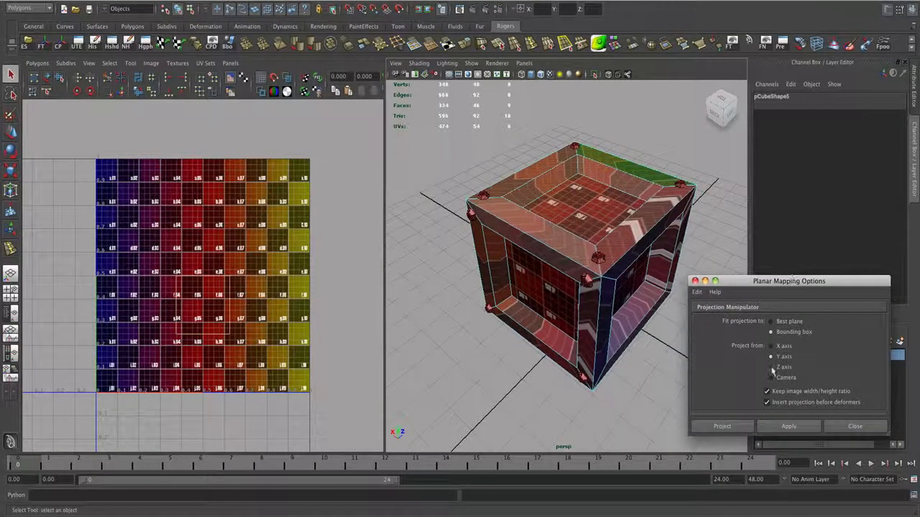
click(789, 427)
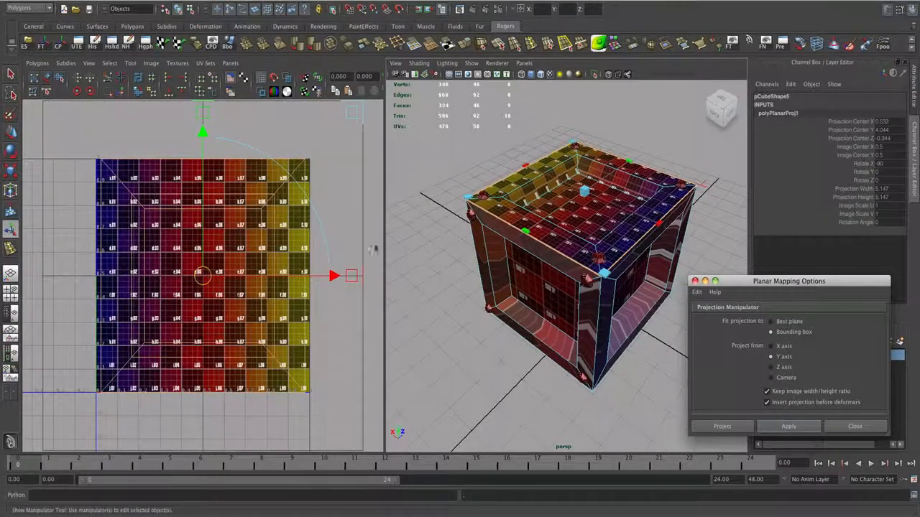
alt+right_drag(286, 261, 233, 266)
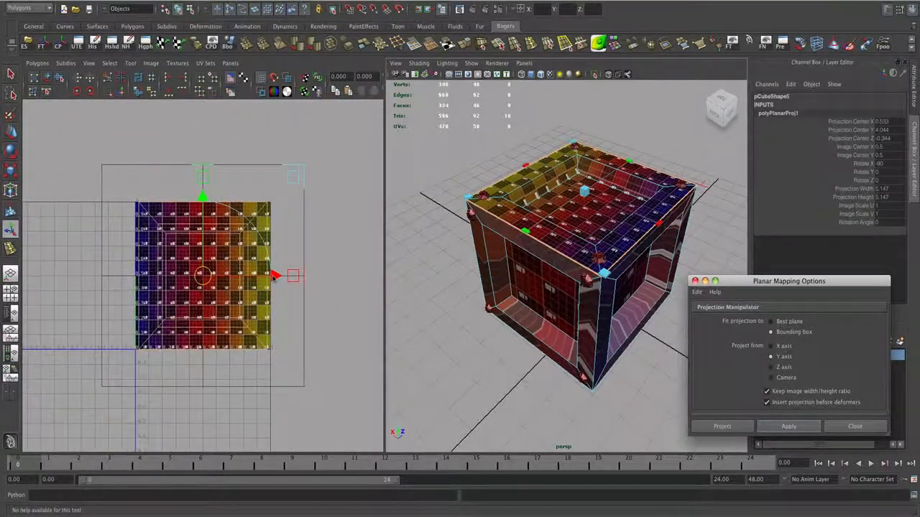
drag(276, 276, 130, 279)
- Select the back side's recessed face, grow the selection to its surrounding frame, and set the planar projection to the Z axis
alt+drag(460, 246, 519, 218)
alt+drag(533, 286, 563, 266)
click(563, 267)
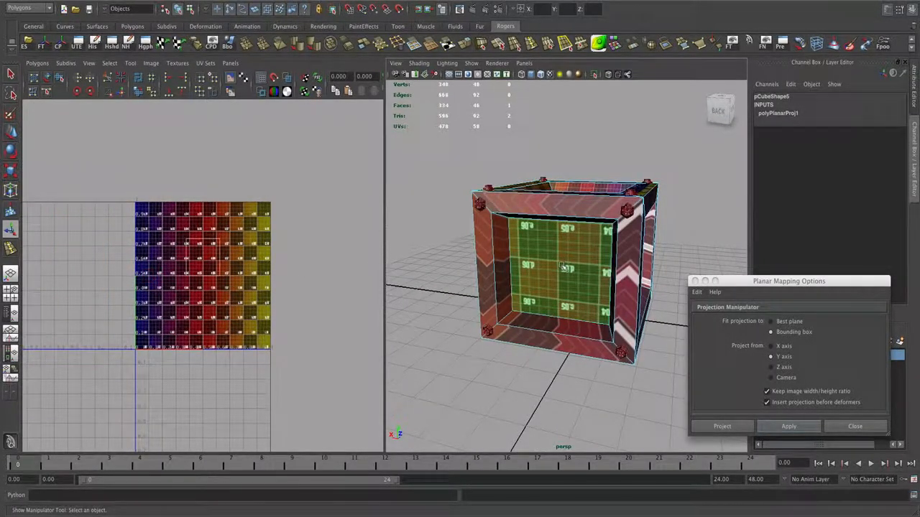
key(shift+period)
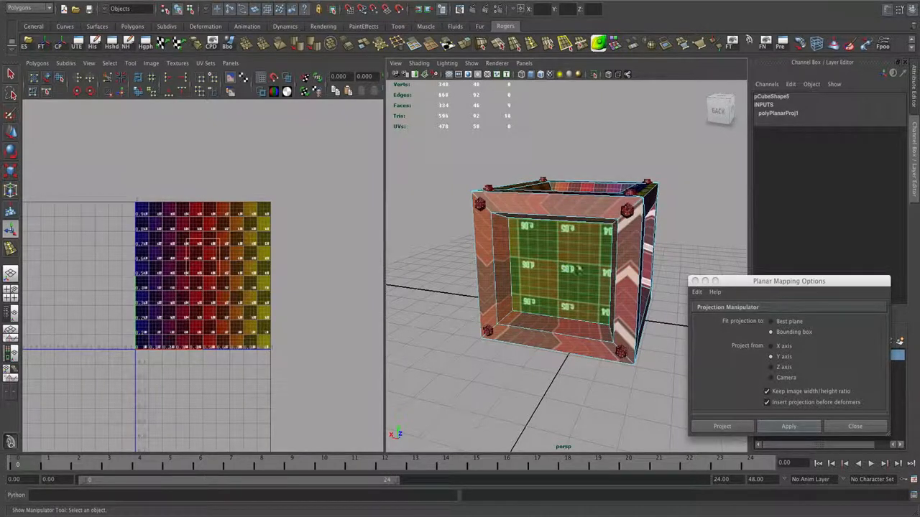
click(789, 368)
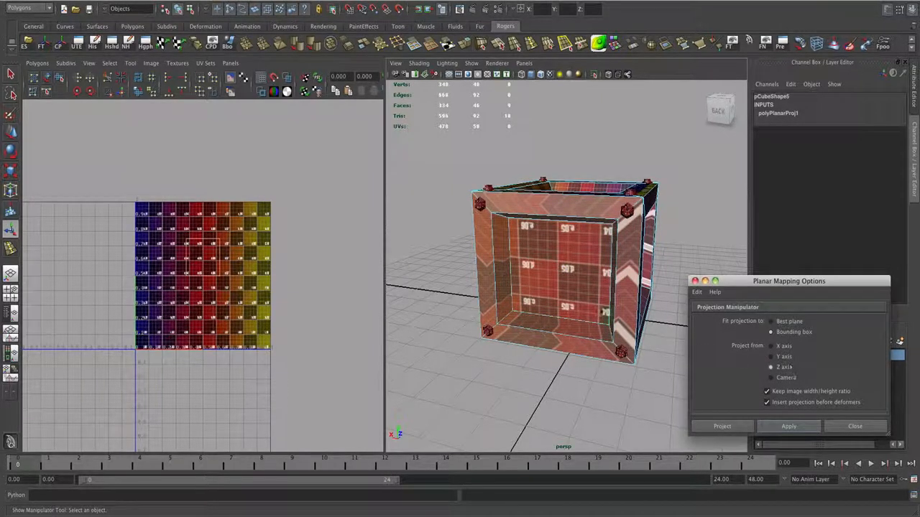
- Clear the selection, pick the recessed centre faces of both the front and back sides, and grow the selection to cover both whole sides
alt+drag(605, 291, 499, 339)
click(460, 348)
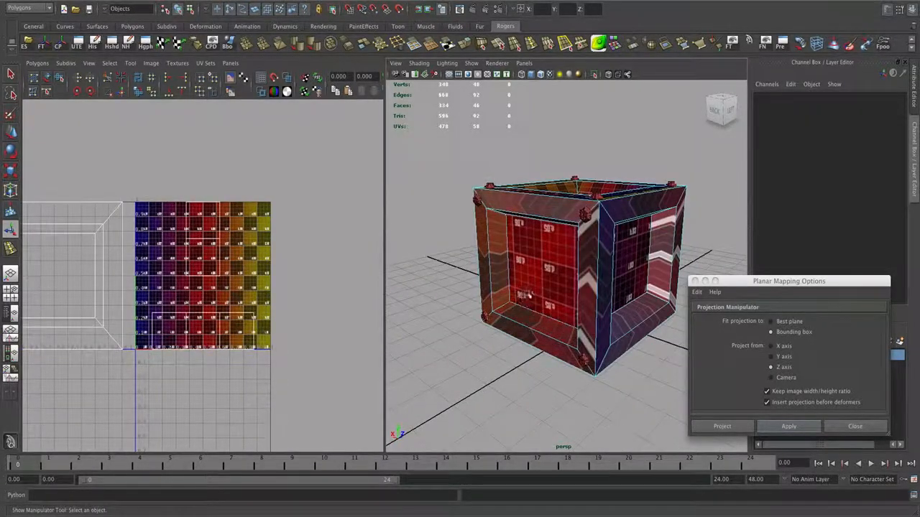
click(550, 298)
alt+drag(550, 298, 575, 313)
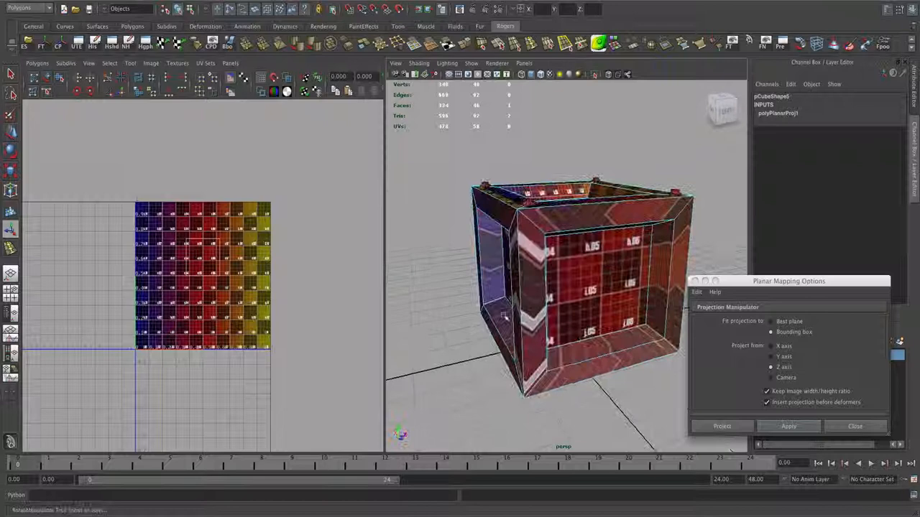
click(577, 315)
key(4)
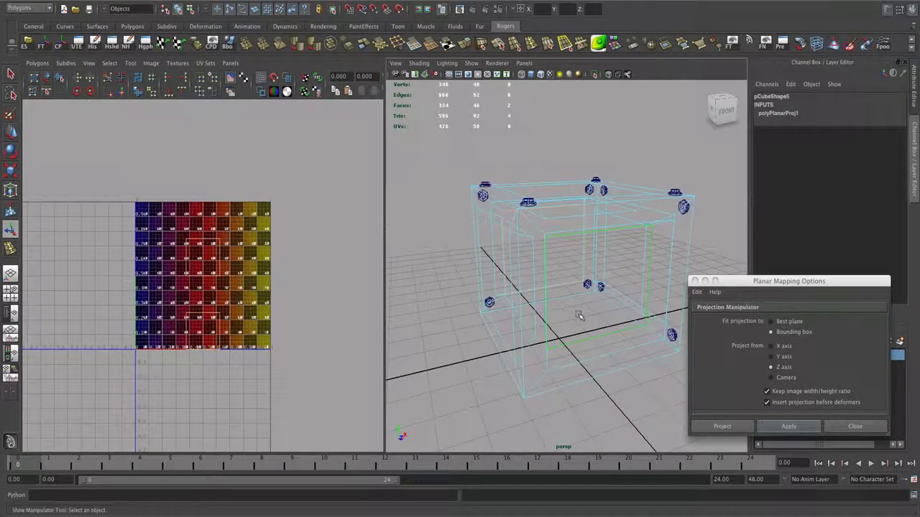
alt+drag(583, 320, 626, 381)
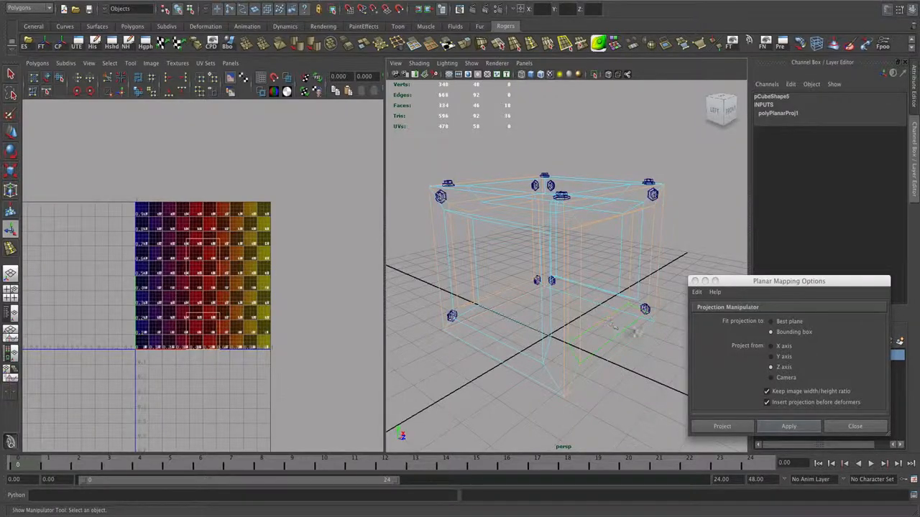
alt+drag(632, 336, 674, 330)
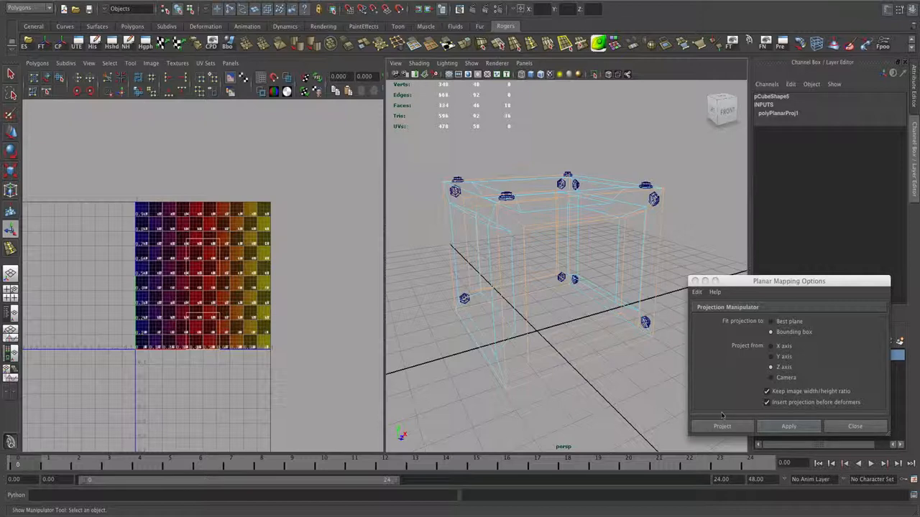
key(5)
key(6)
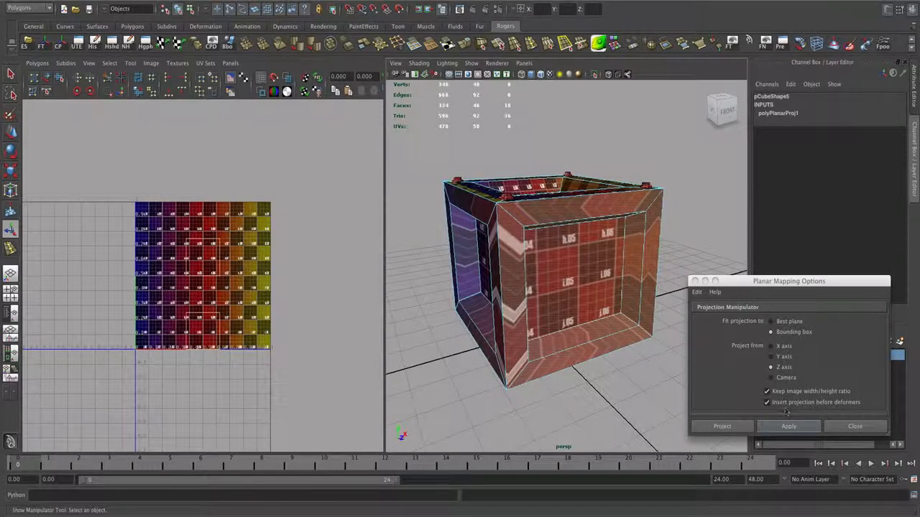
- Planar-map the front and back faces from the Z axis and move their UV shell diagonally below the texture square, centred at about -0.51, -0.49
click(767, 427)
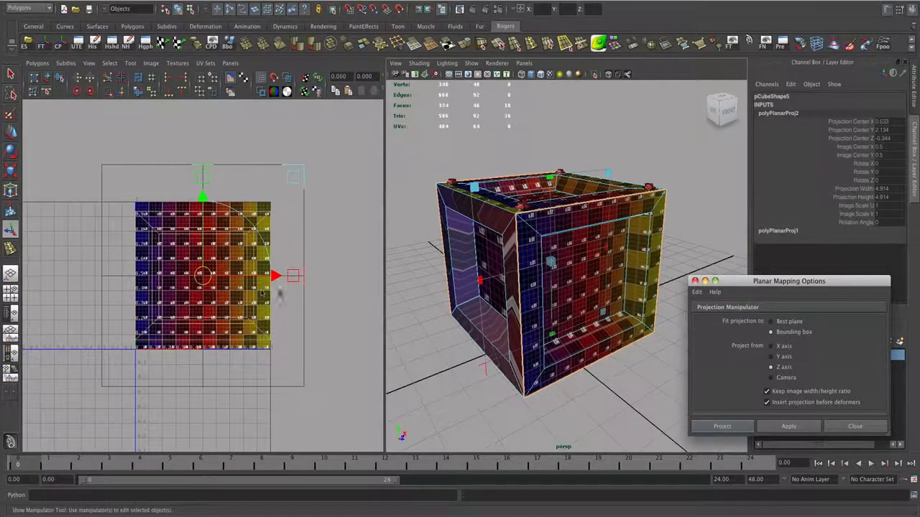
alt+right_drag(279, 295, 197, 288)
drag(203, 276, 109, 385)
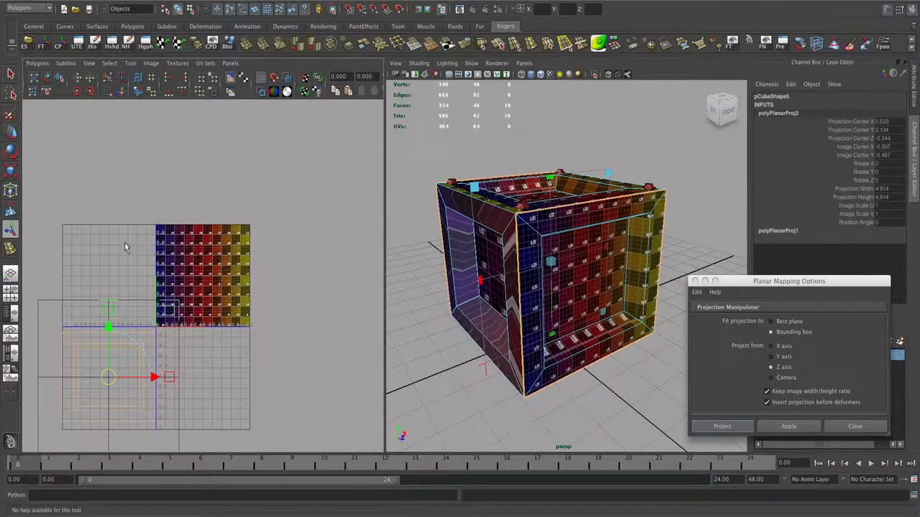
- Separate the overlapping front and back UV shells by moving one of them to the left of the other, outside the grid
key(w)
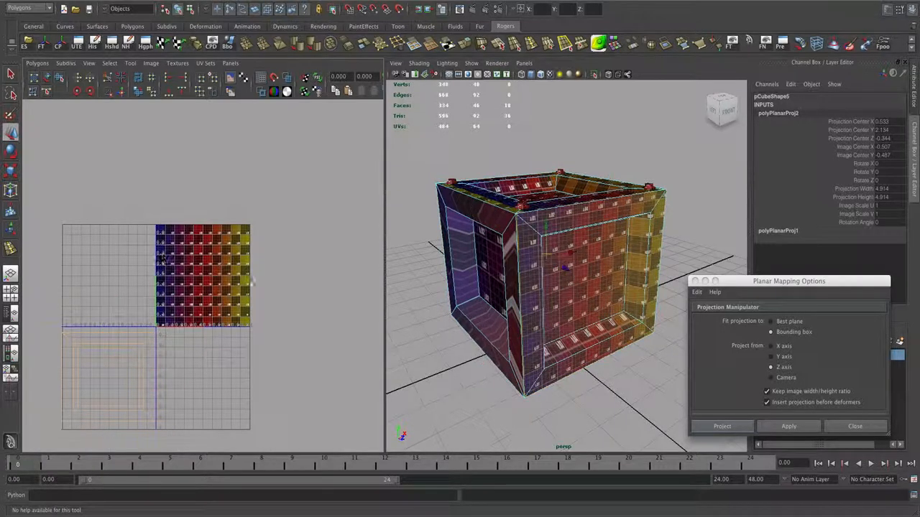
click(46, 78)
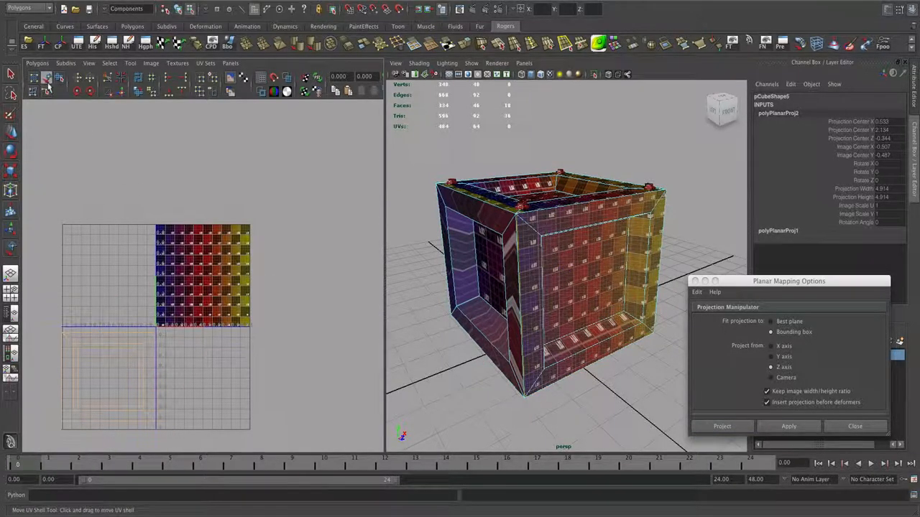
click(136, 350)
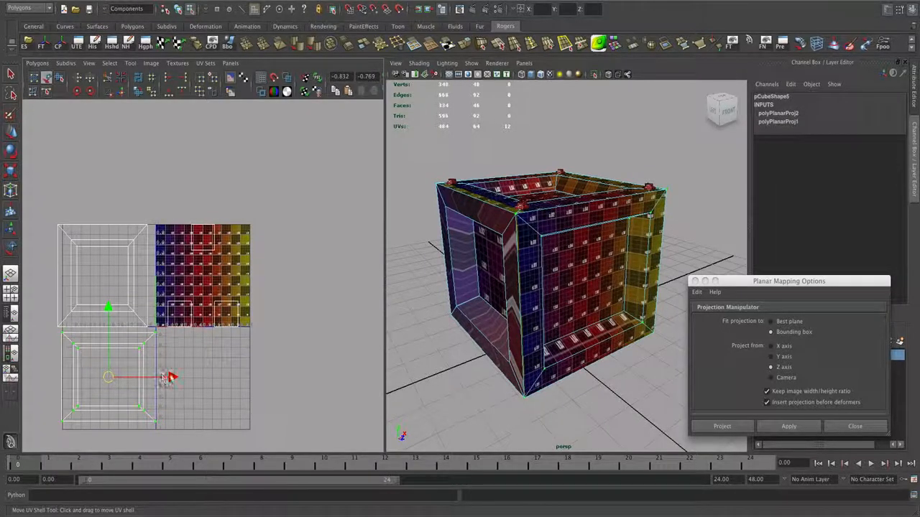
drag(171, 376, 76, 379)
click(290, 297)
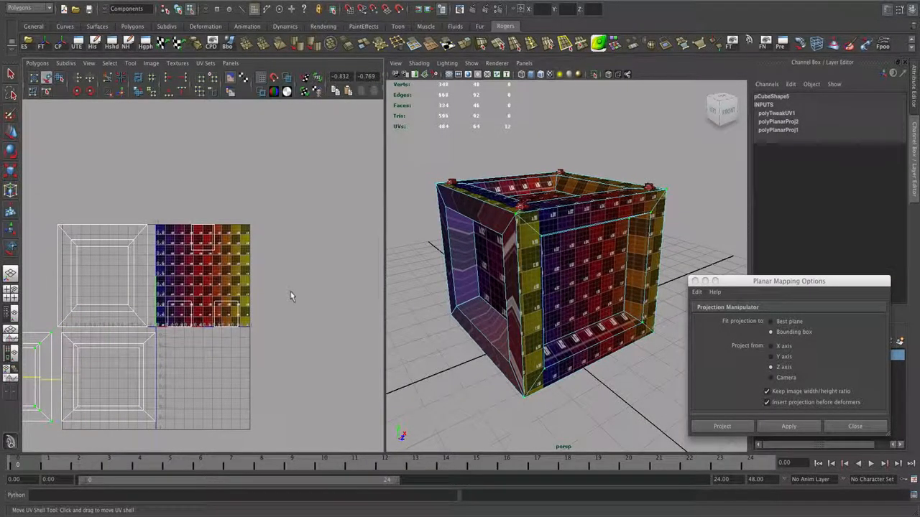
key(w)
- In face selection mode, select all faces of the crate's two opposite sides that face along the X axis
right_click(501, 277)
right_drag(501, 277, 501, 299)
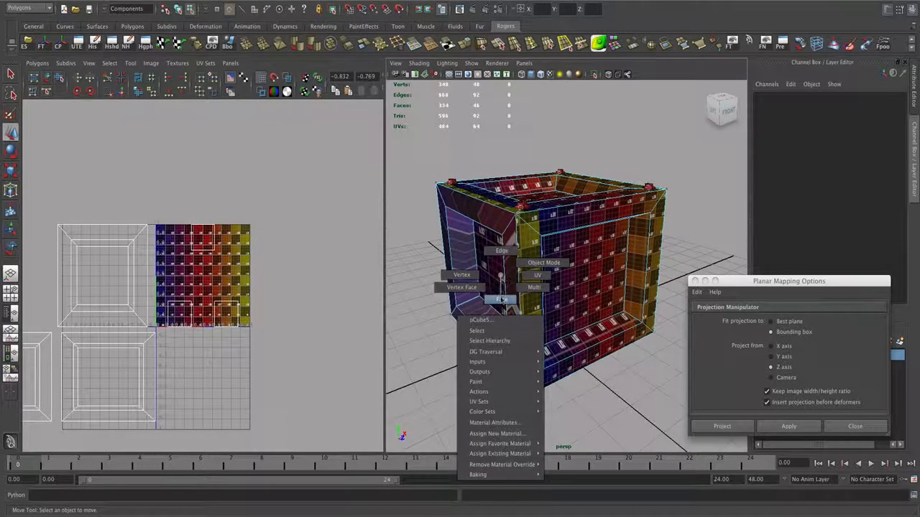
mouse_move(496, 298)
alt+mouse_down()
mouse_move(529, 300)
mouse_move(524, 291)
alt+mouse_up()
click(529, 296)
key(4)
shift+click(552, 296)
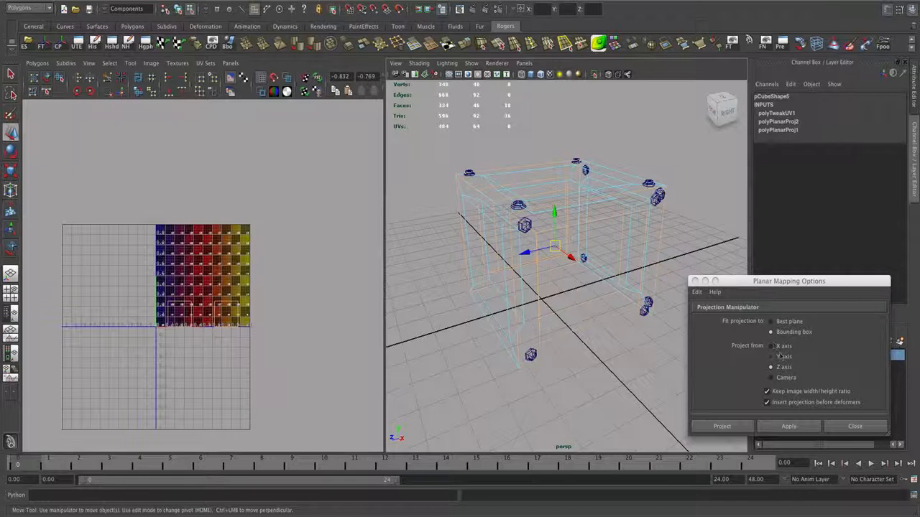
- Planar-map the selected side faces from the X axis and move their UV shell diagonally above the texture square, centred at about -0.52, 1.50
click(781, 346)
click(788, 426)
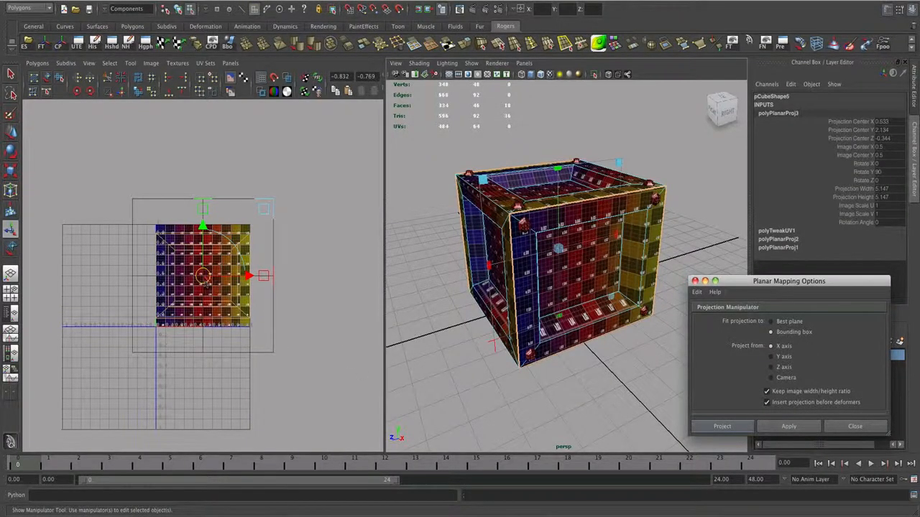
drag(203, 276, 106, 173)
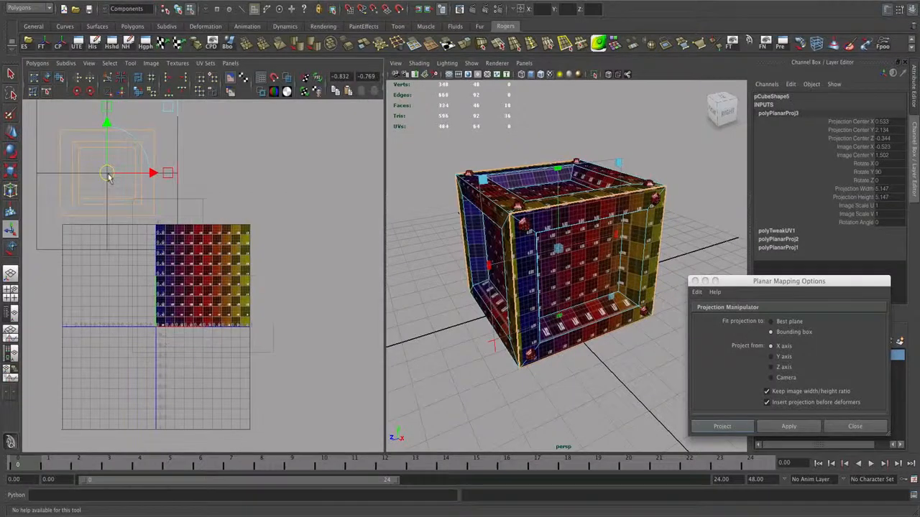
- Separate the two overlapping X-projected shells by moving one of them horizontally to the left of the other
click(47, 79)
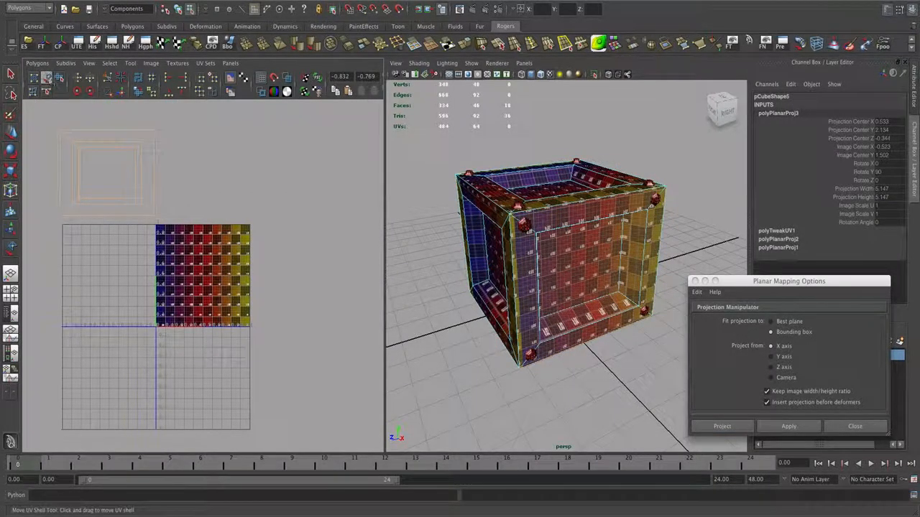
click(129, 156)
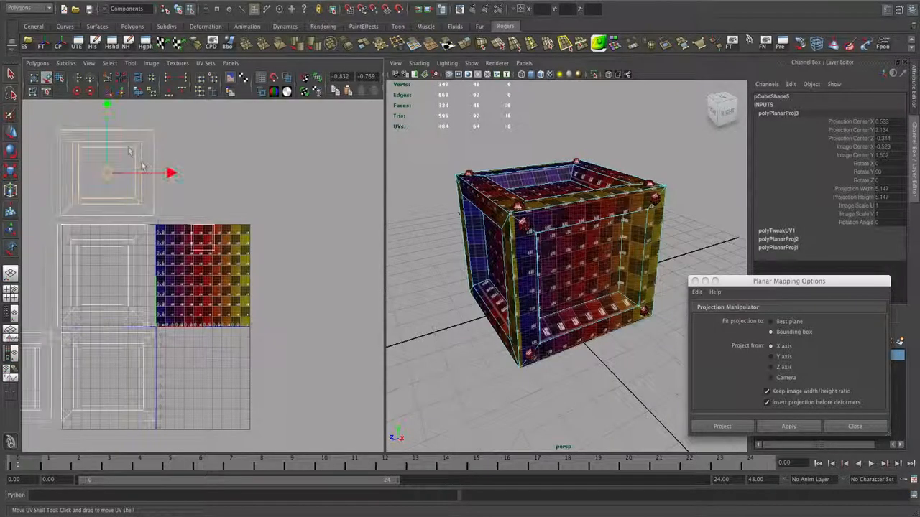
scroll(147, 200, down, 3)
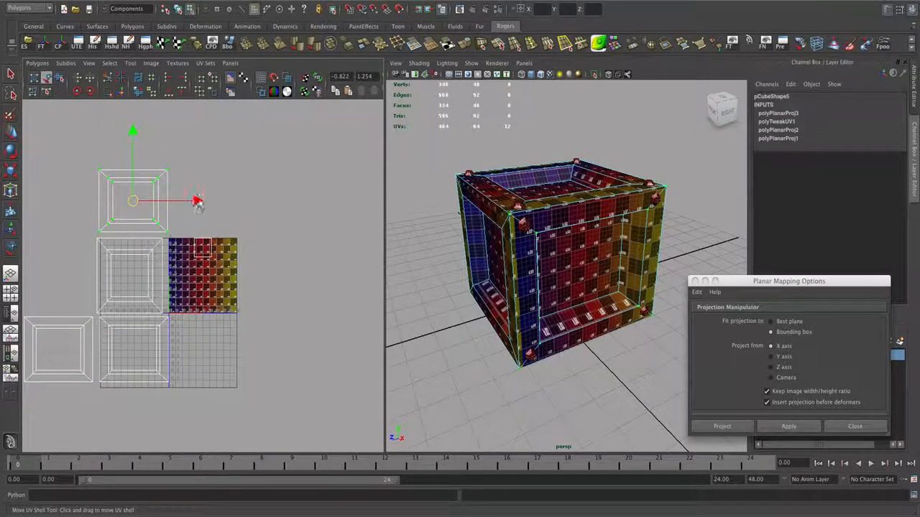
drag(199, 200, 124, 202)
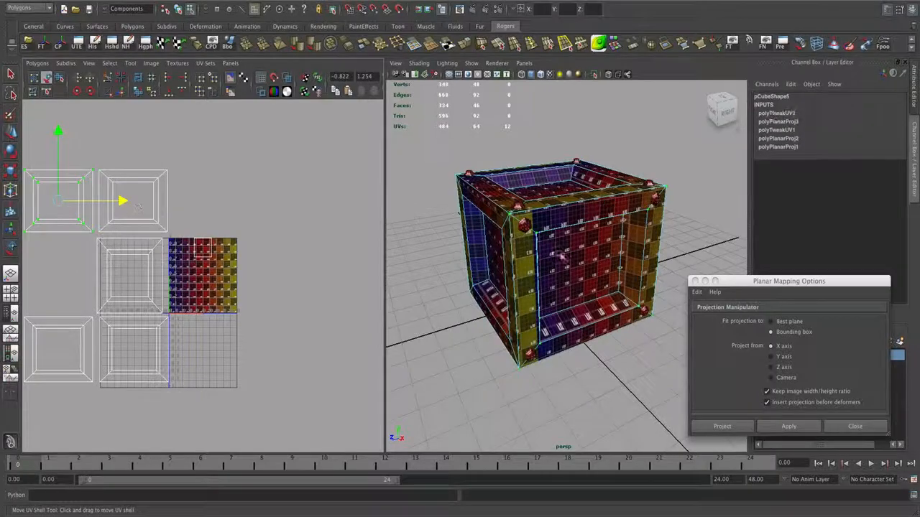
- Select the crate's bottom face, planar-map it from the Y axis, and move its UV shell directly above the texture square
alt+drag(562, 254, 523, 204)
alt+drag(540, 238, 582, 233)
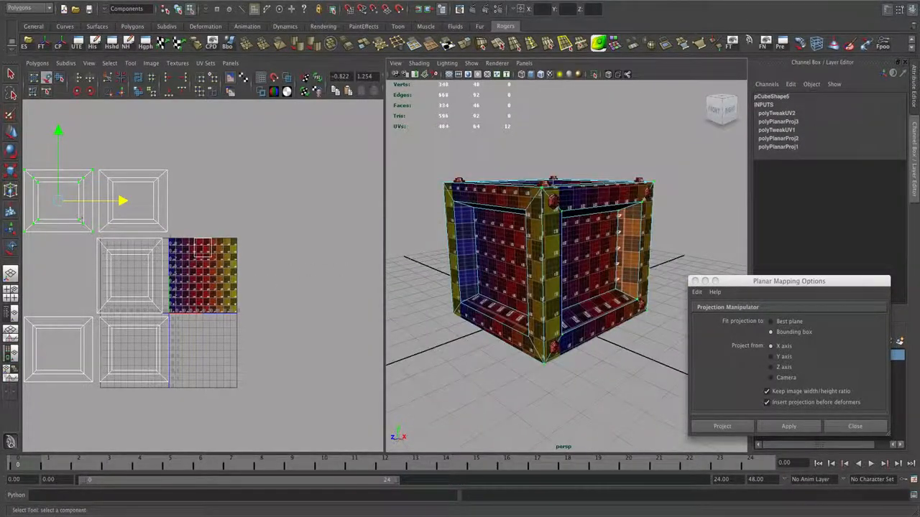
alt+right_drag(251, 251, 219, 250)
alt+drag(557, 305, 552, 226)
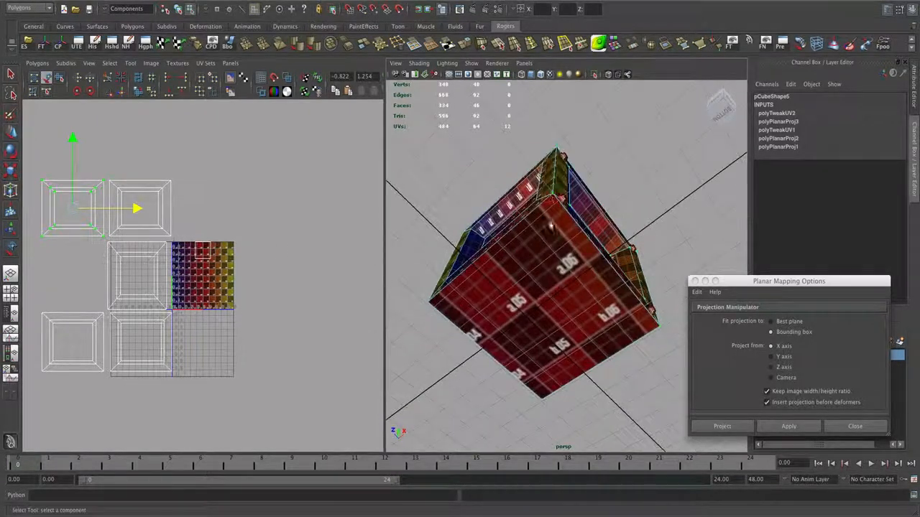
click(551, 229)
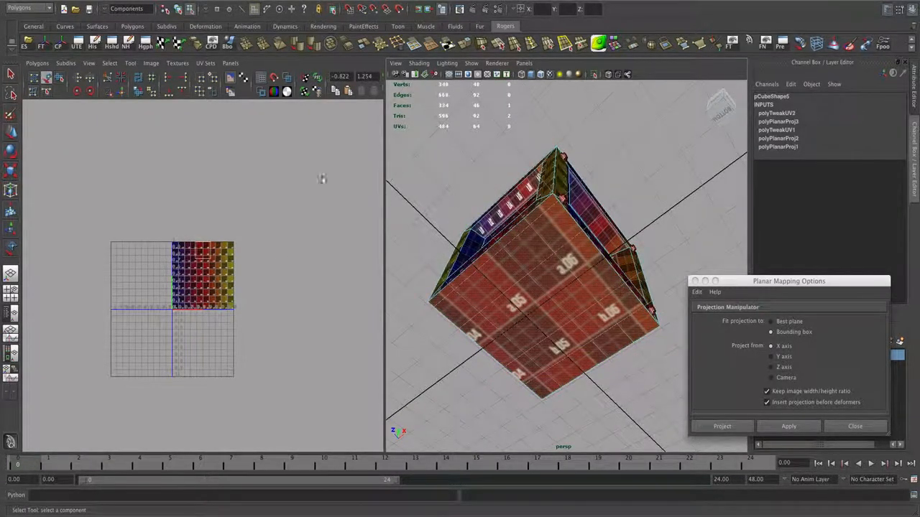
key(t)
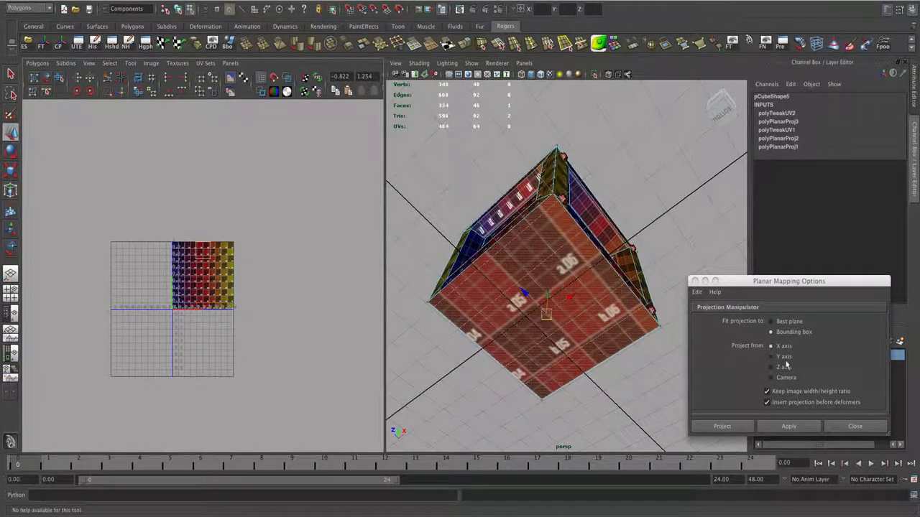
click(789, 427)
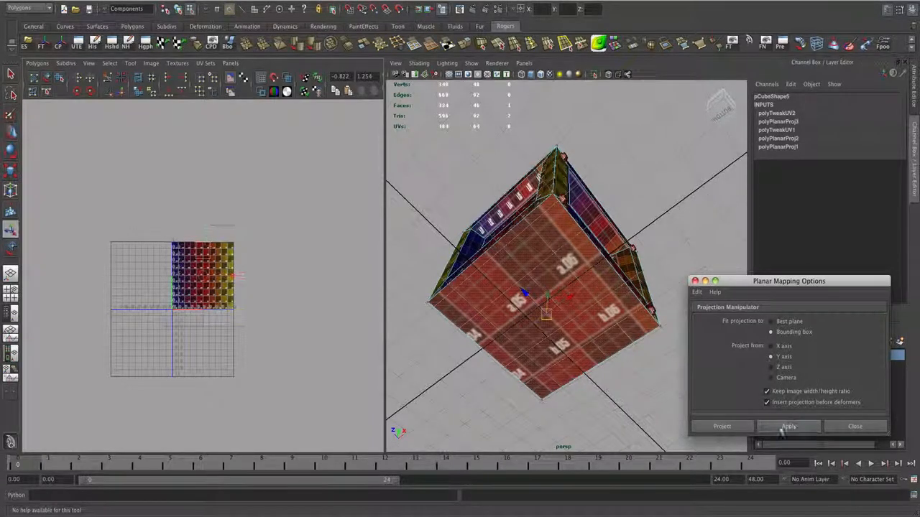
drag(204, 276, 202, 190)
click(259, 247)
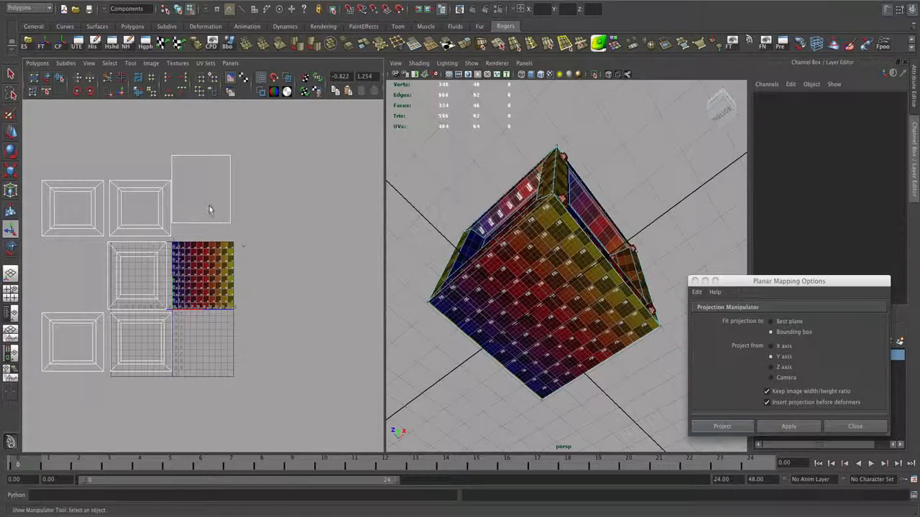
- Move the bottom face's UV shell into the empty middle slot of the left column of shells
alt+middle_drag(243, 229, 256, 252)
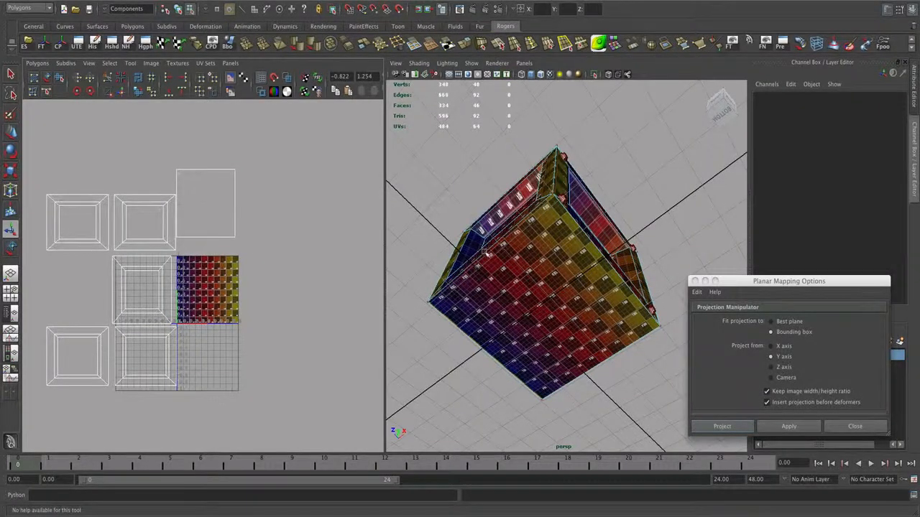
alt+drag(486, 253, 490, 271)
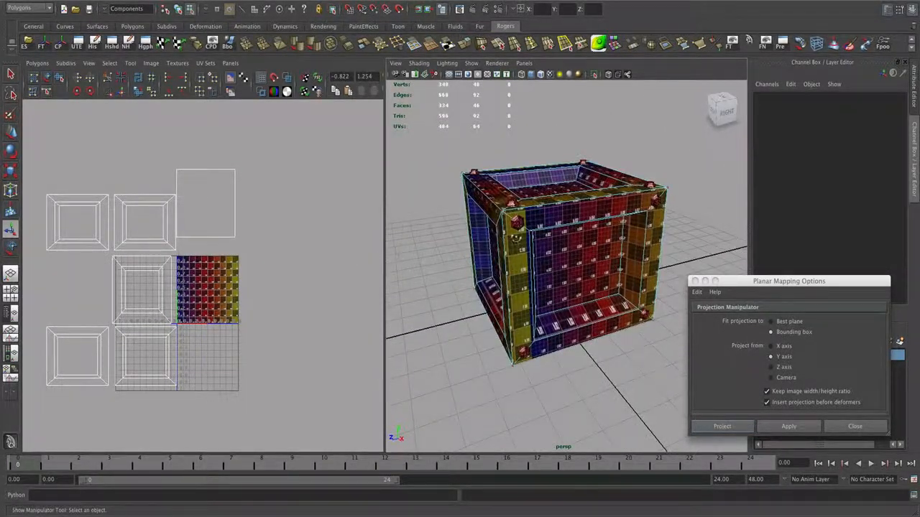
alt+drag(516, 238, 402, 271)
alt+right_drag(257, 283, 320, 275)
alt+middle_drag(272, 267, 335, 244)
alt+right_drag(301, 264, 262, 269)
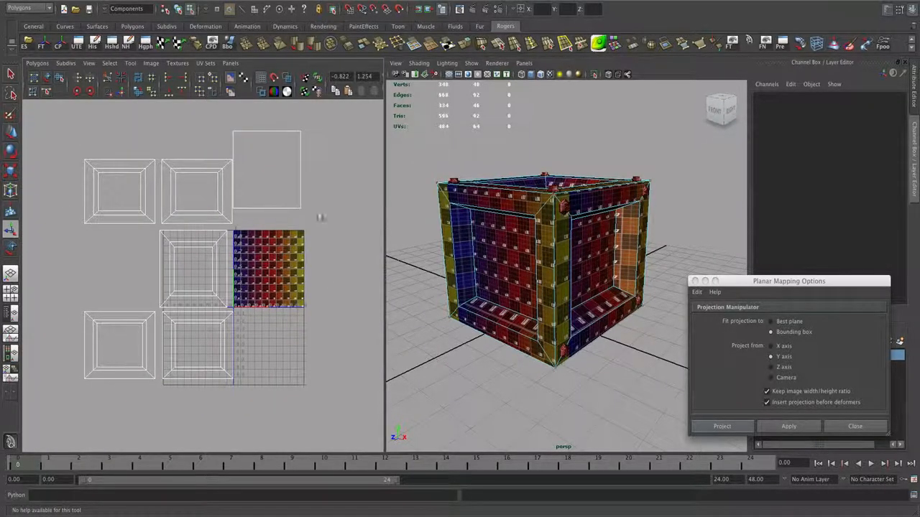
click(46, 77)
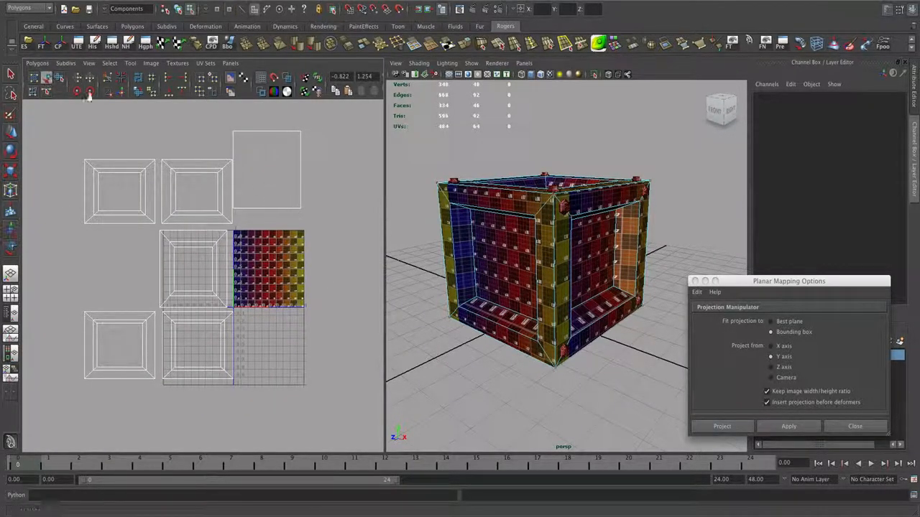
click(267, 214)
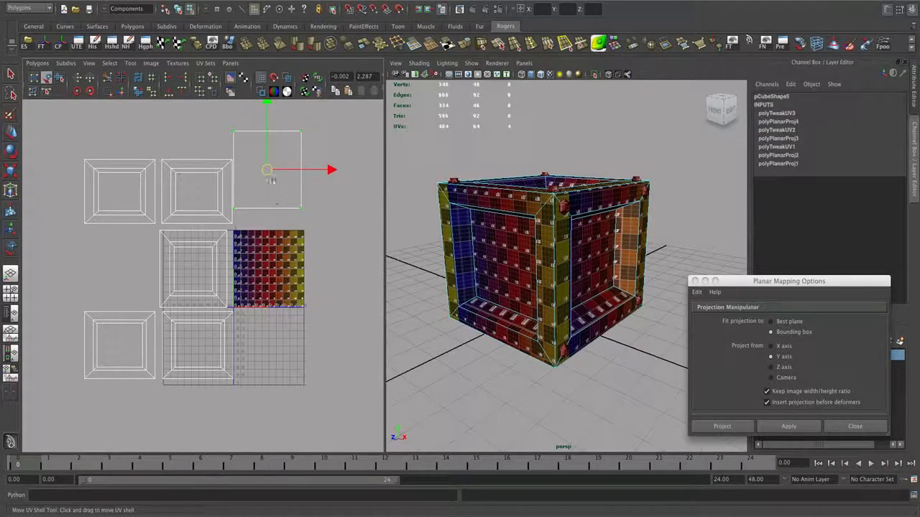
drag(271, 181, 124, 271)
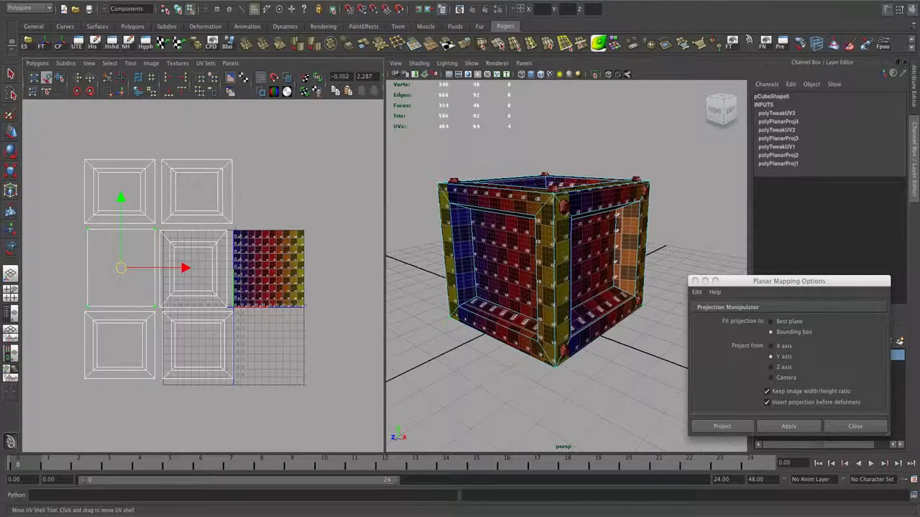
- Select all the UV shells and scale them down uniformly to match the height of the texture square
drag(248, 145, 70, 401)
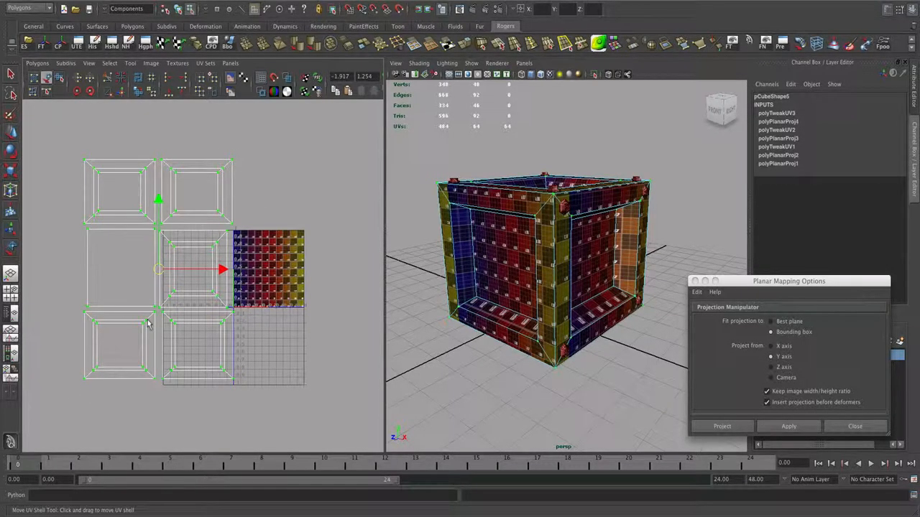
key(r)
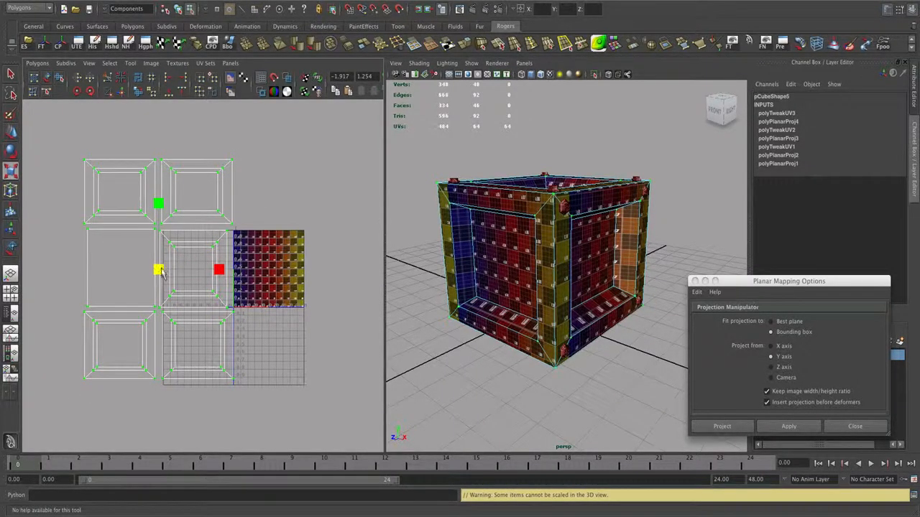
drag(163, 273, 123, 303)
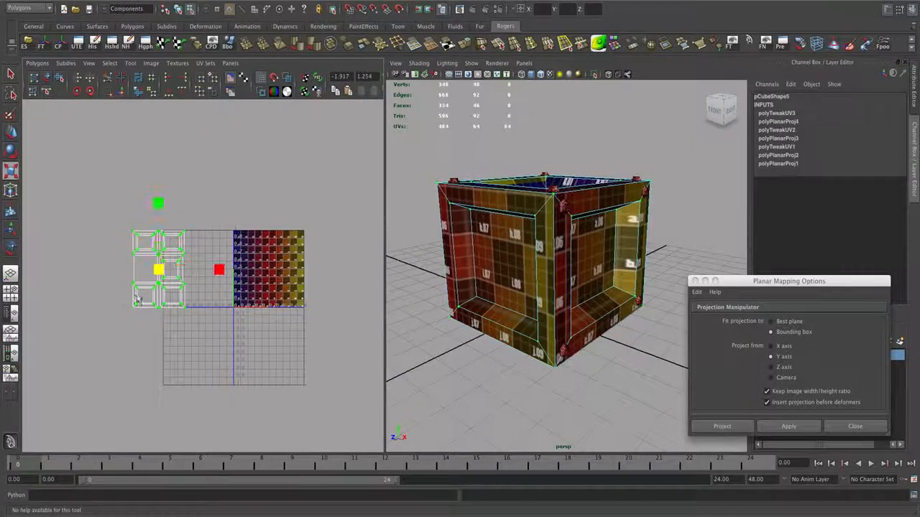
- Move all the shells together into the texture square, just inside its left edge
key(w)
drag(220, 269, 323, 275)
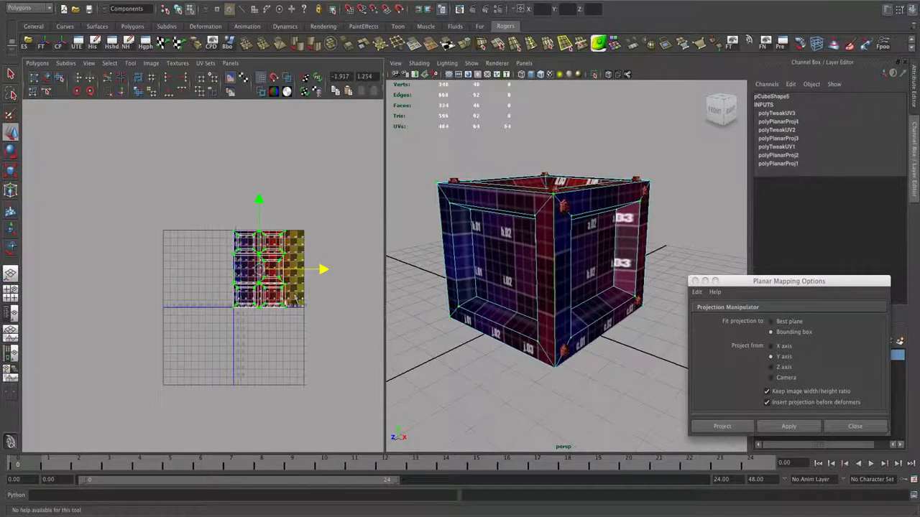
scroll(293, 301, up, 6)
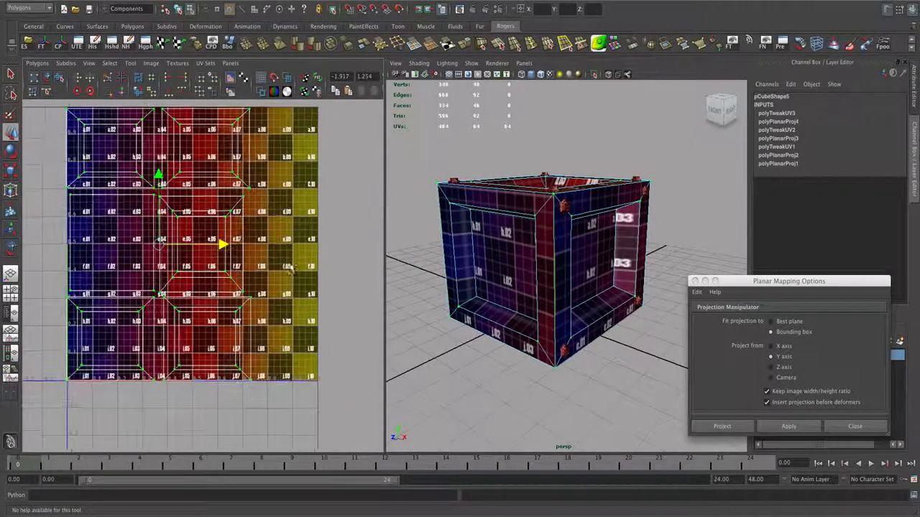
drag(223, 246, 225, 245)
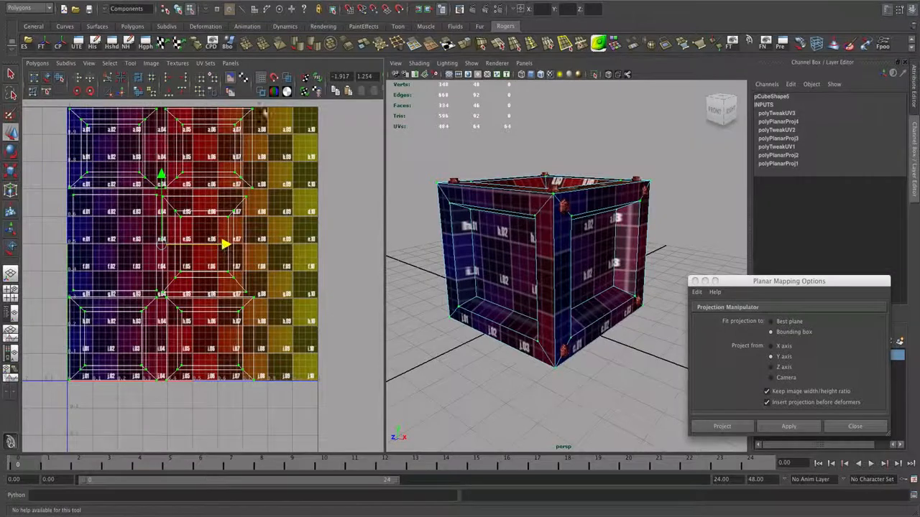
- Dim the texture image in the UV layout and nudge the lower and upper shells of the right column slightly left
click(231, 92)
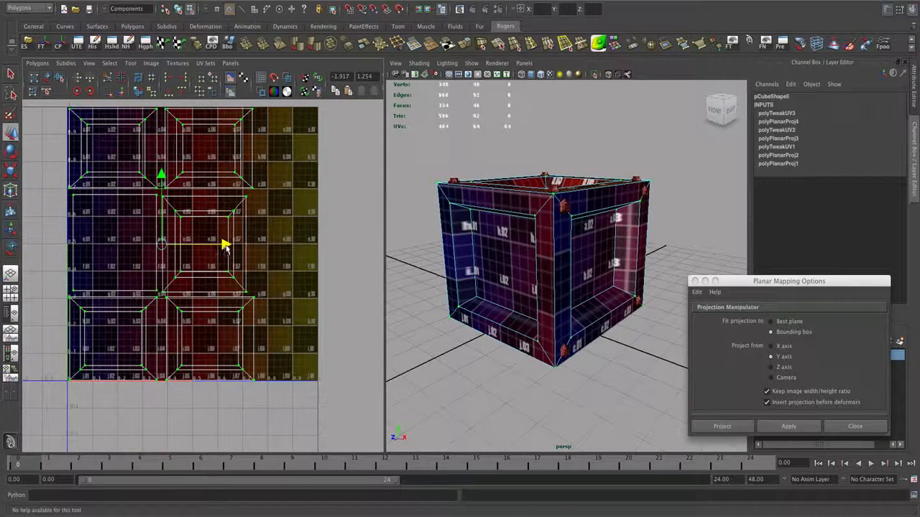
drag(282, 399, 163, 295)
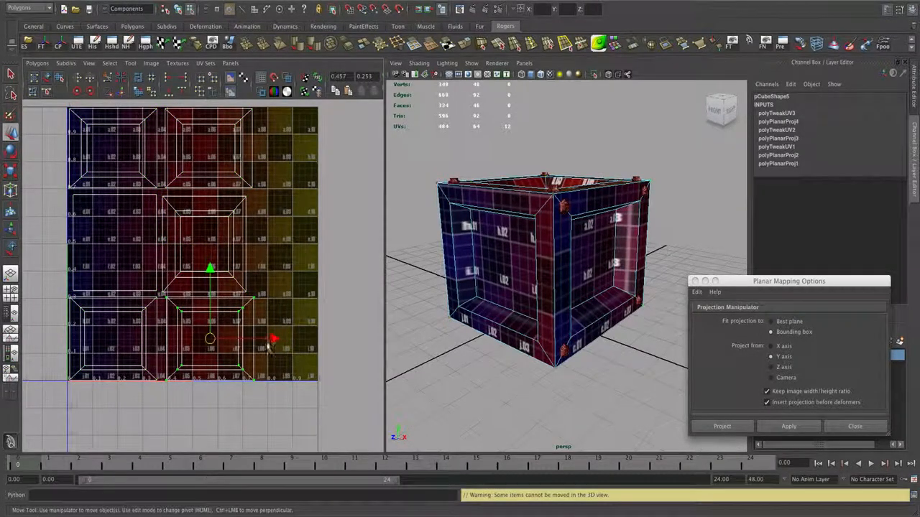
mouse_move(273, 341)
mouse_down()
mouse_move(306, 340)
mouse_move(269, 340)
mouse_up()
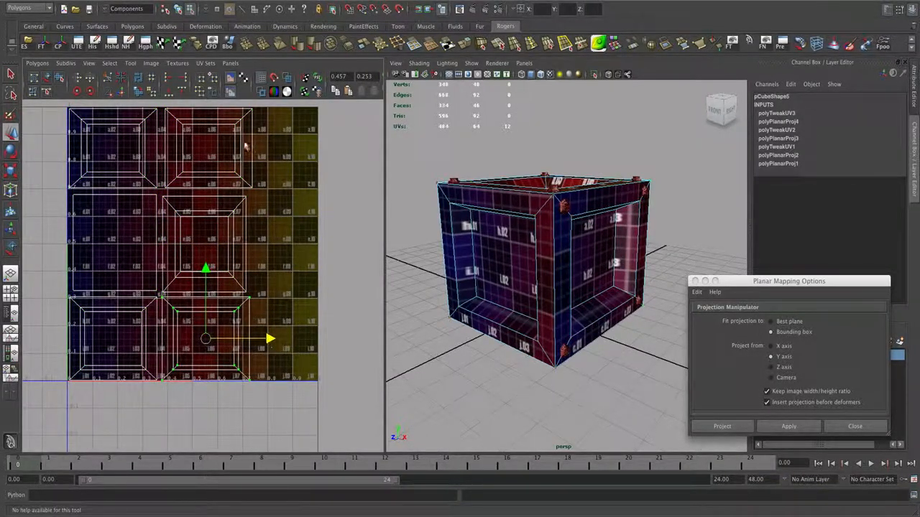
drag(245, 198, 162, 108)
drag(273, 148, 269, 149)
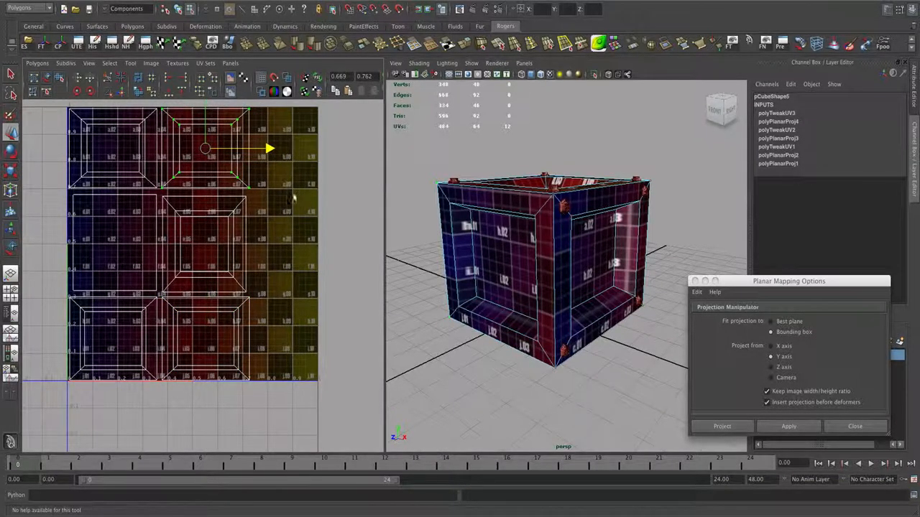
alt+drag(481, 242, 474, 267)
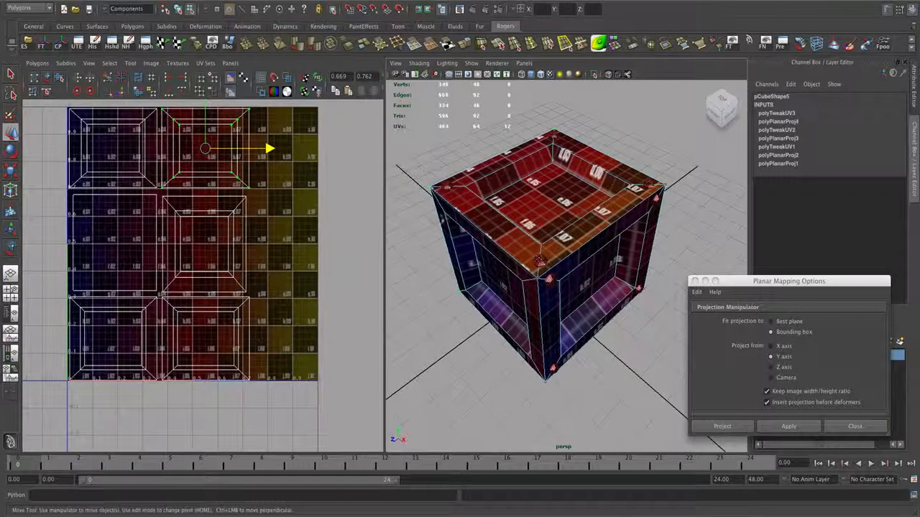
- Return to object selection and select the small bolts at the crate's near corners to compare their UV layouts
right_drag(485, 203, 523, 190)
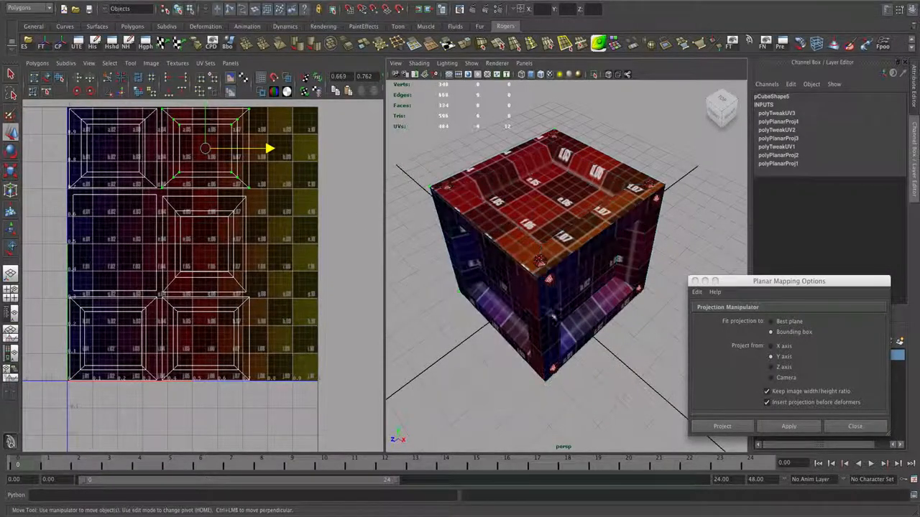
click(550, 284)
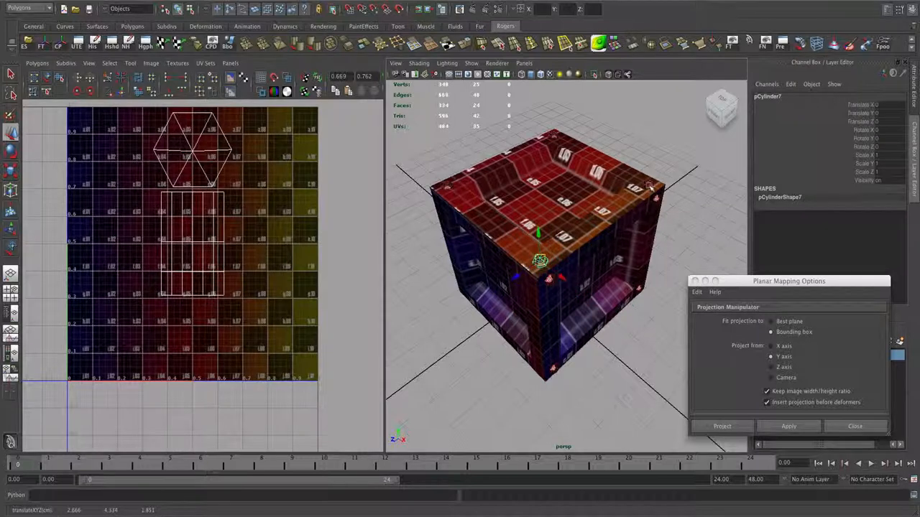
click(650, 186)
click(549, 283)
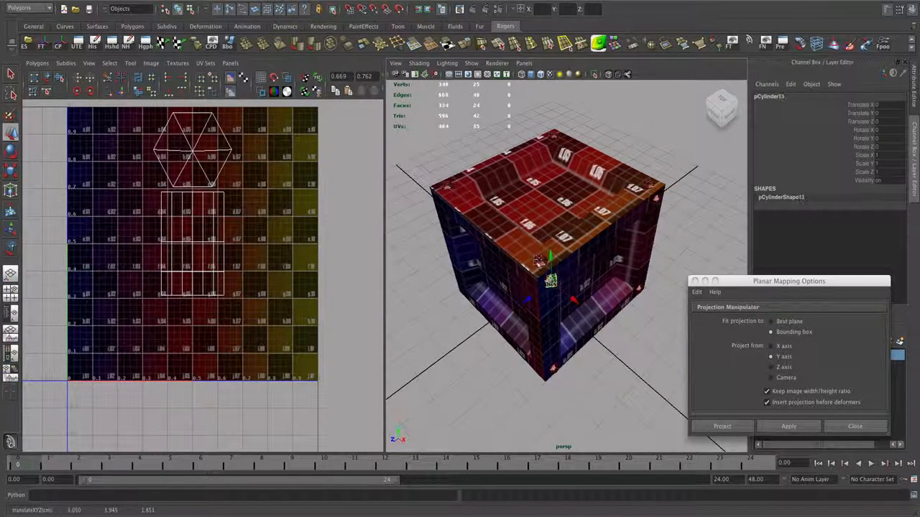
- Select the hexagonal bolt on the top face's near corner and examine its shape and texture from several angles
alt+right_drag(521, 294, 600, 311)
alt+drag(549, 302, 563, 307)
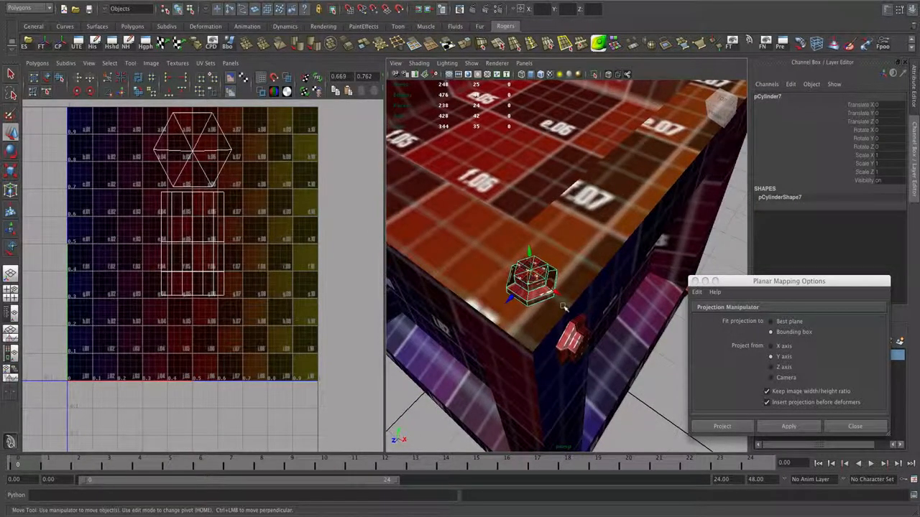
alt+right_drag(565, 308, 535, 307)
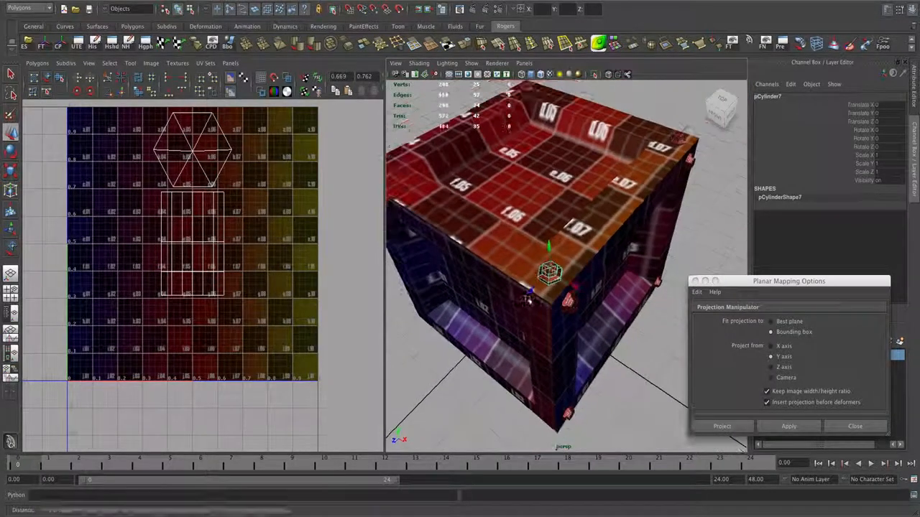
alt+drag(535, 306, 539, 298)
alt+right_drag(539, 297, 558, 262)
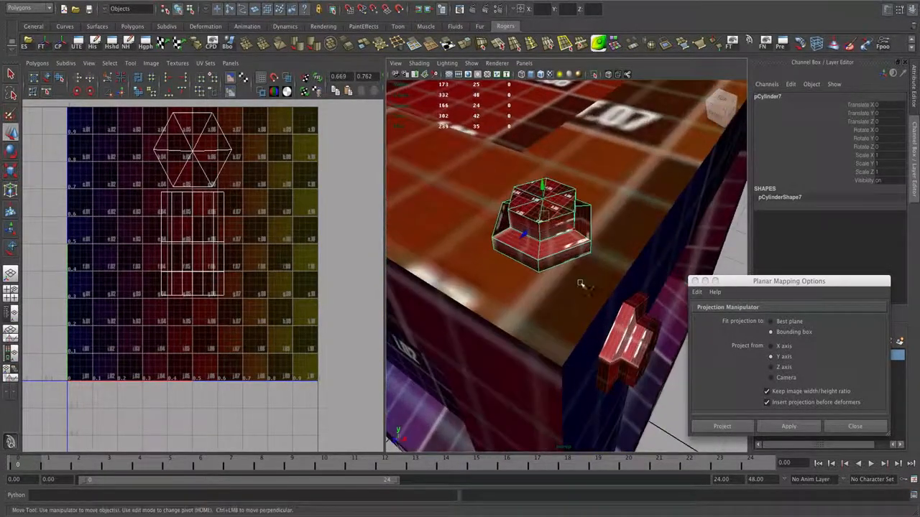
alt+drag(559, 262, 552, 264)
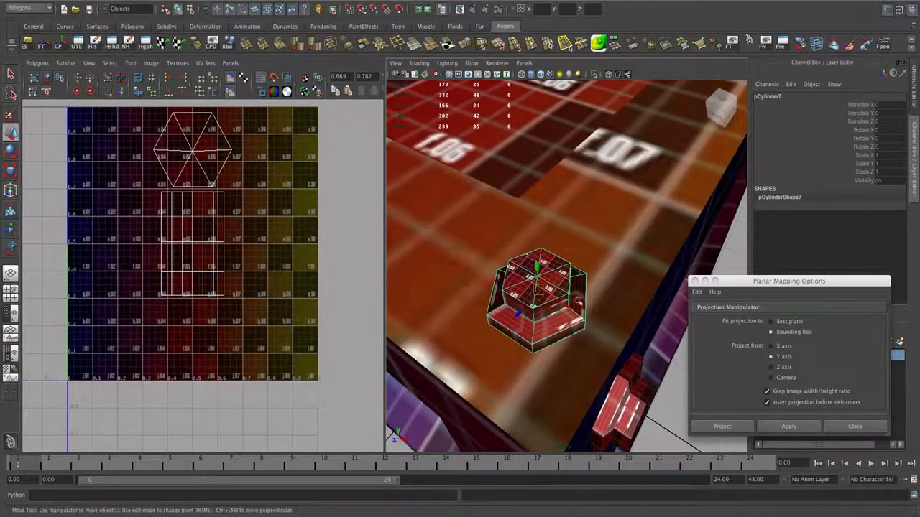
alt+right_drag(563, 296, 555, 294)
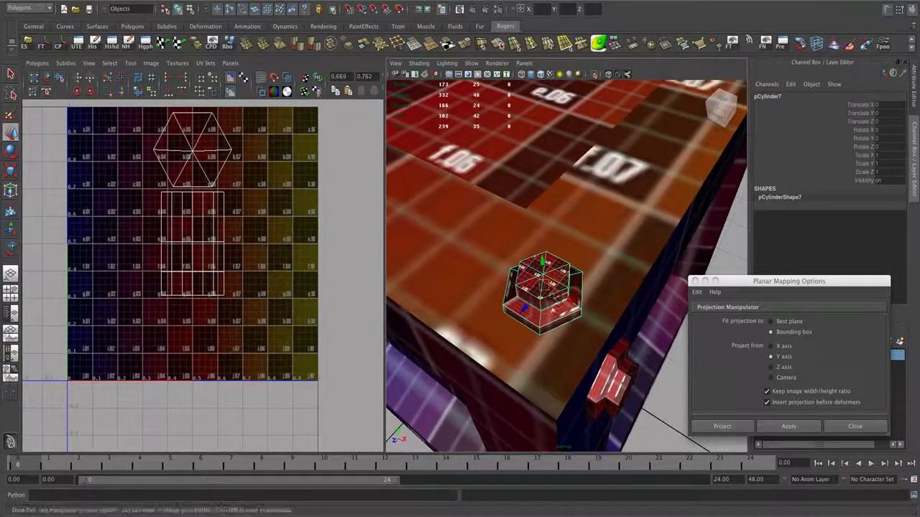
mouse_move(554, 293)
alt+mouse_down()
mouse_move(549, 311)
mouse_move(566, 305)
alt+mouse_up()
alt+right_drag(566, 304, 584, 309)
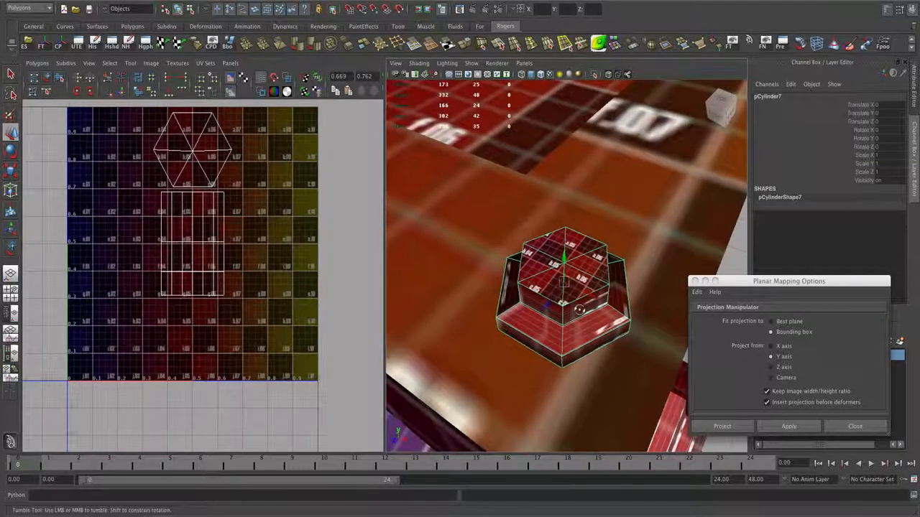
alt+drag(584, 309, 565, 318)
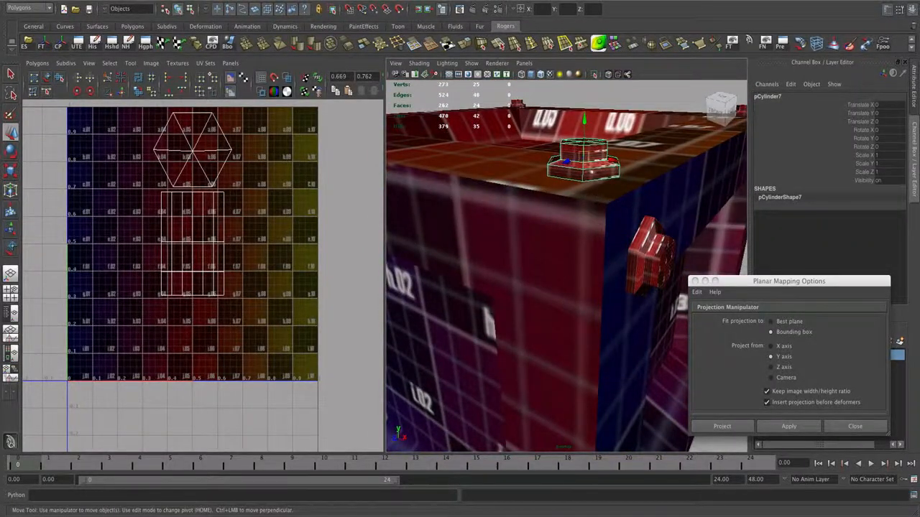
alt+drag(582, 171, 584, 192)
alt+drag(578, 256, 627, 250)
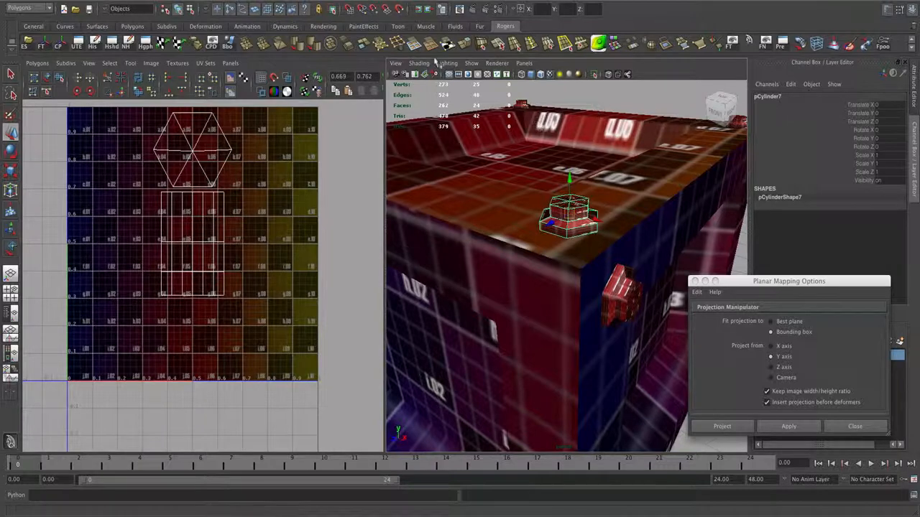
- Apply a cylindrical UV projection to the bolt and widen its horizontal sweep to 360 degrees
click(451, 1)
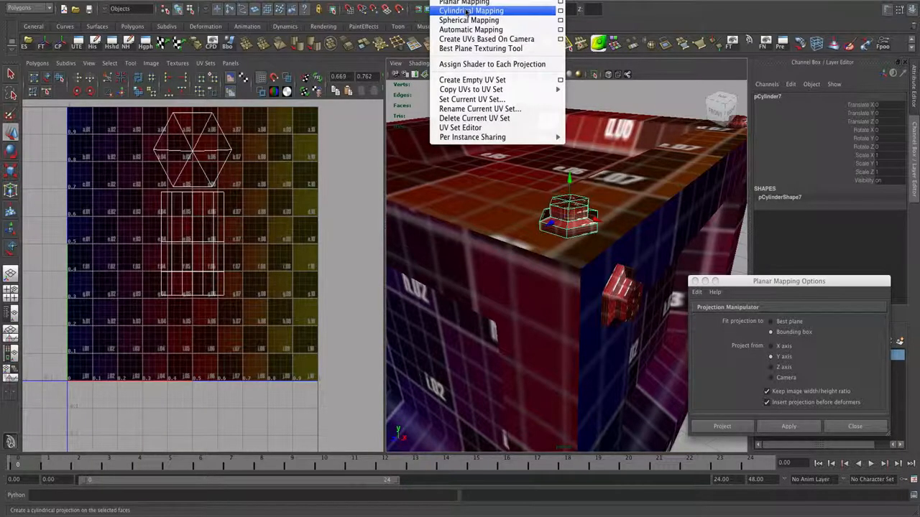
click(546, 12)
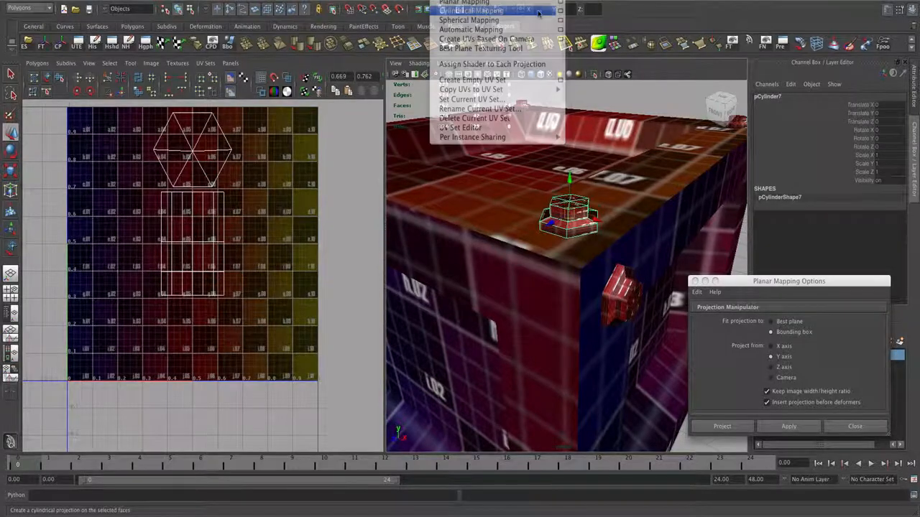
scroll(282, 199, down, 1)
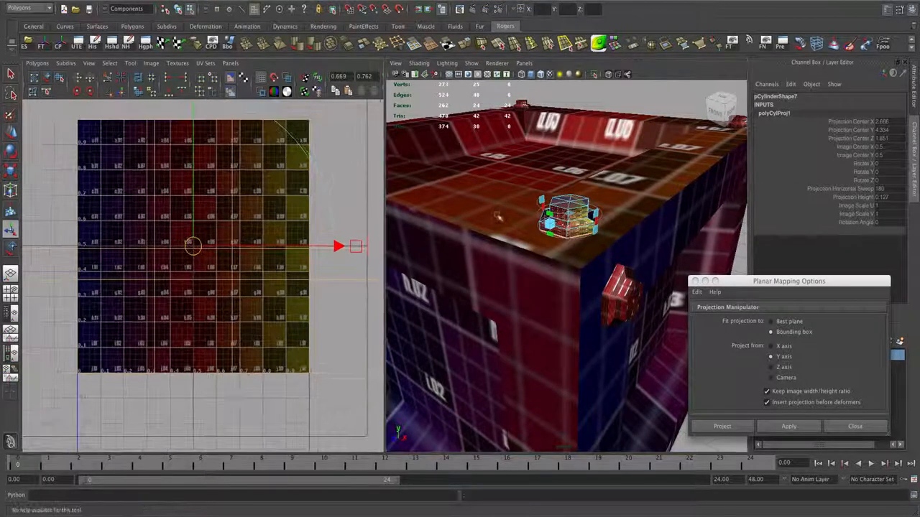
mouse_move(497, 216)
alt+mouse_down()
mouse_move(482, 221)
mouse_move(535, 219)
mouse_move(503, 221)
alt+mouse_up()
scroll(485, 215, up, 4)
scroll(245, 245, down, 1)
scroll(244, 248, down, 4)
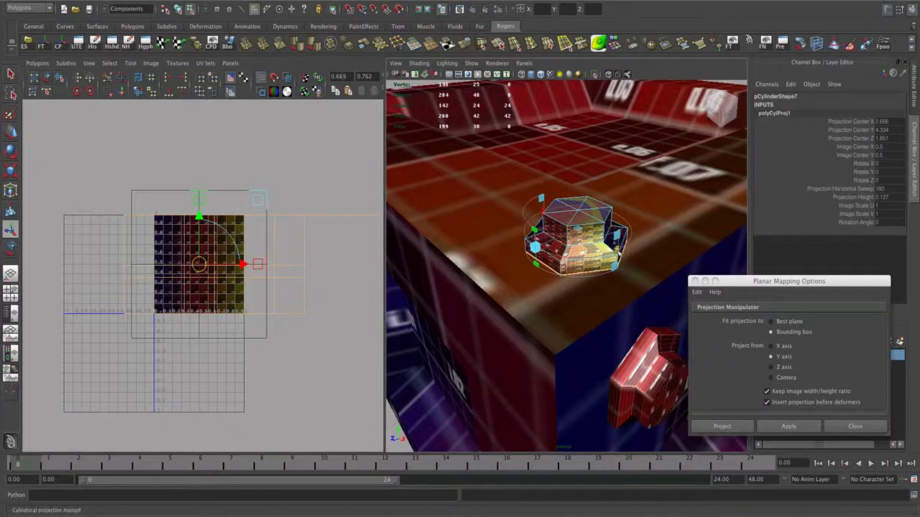
drag(617, 250, 538, 259)
alt+middle_drag(538, 259, 577, 259)
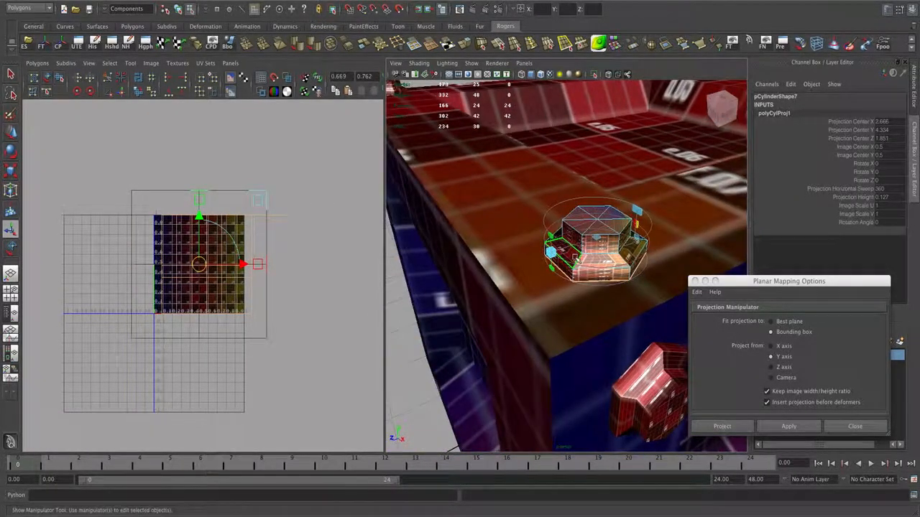
- Planar-project the six triangular faces of the bolt's cap along the Y axis and move their UV shell above the texture square
key(f)
alt+drag(581, 287, 486, 314)
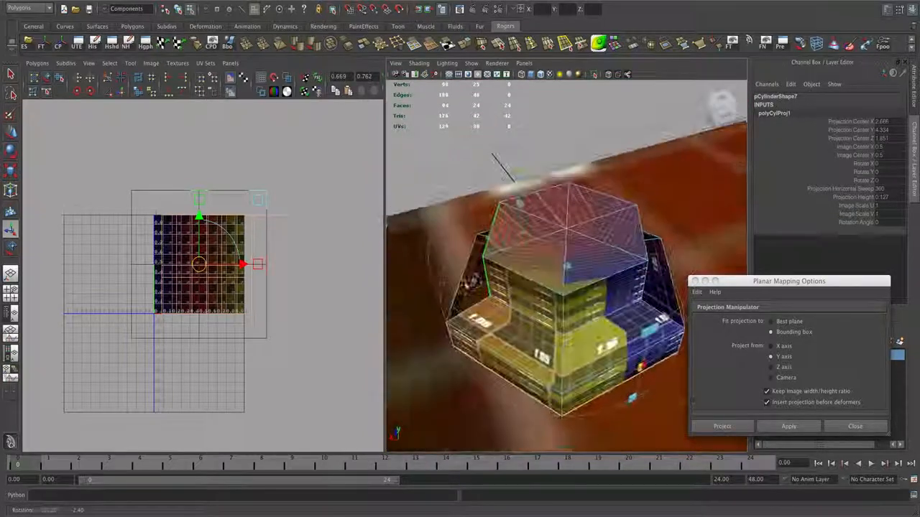
alt+right_drag(280, 292, 296, 295)
alt+middle_drag(296, 295, 286, 281)
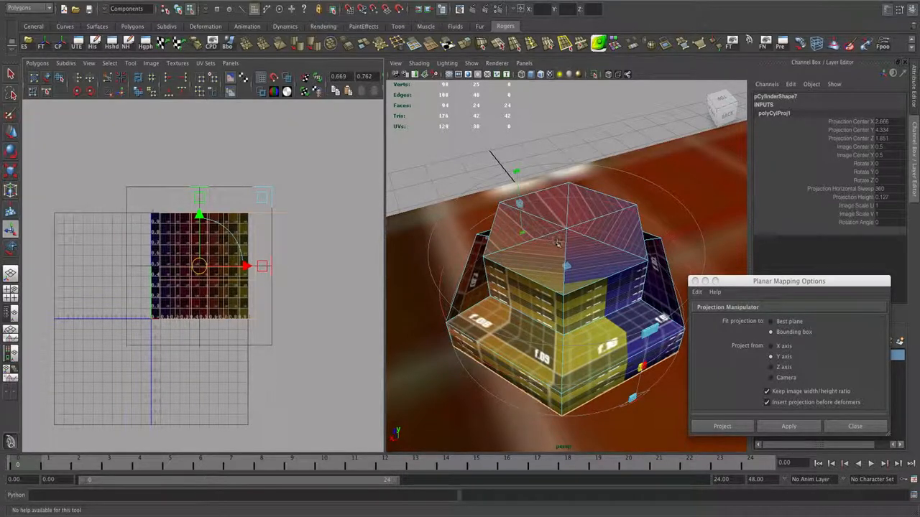
right_drag(557, 243, 565, 260)
click(578, 213)
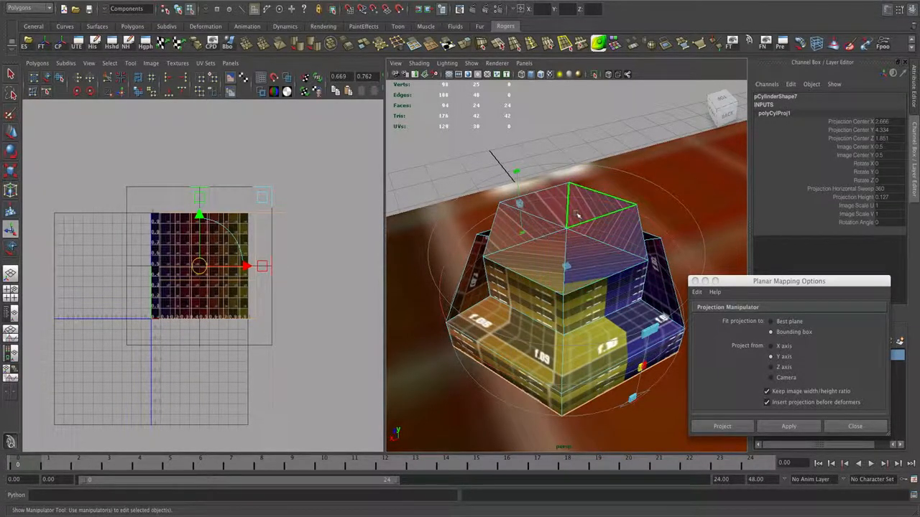
shift+click(600, 230)
shift+click(590, 252)
shift+click(557, 260)
shift+click(536, 222)
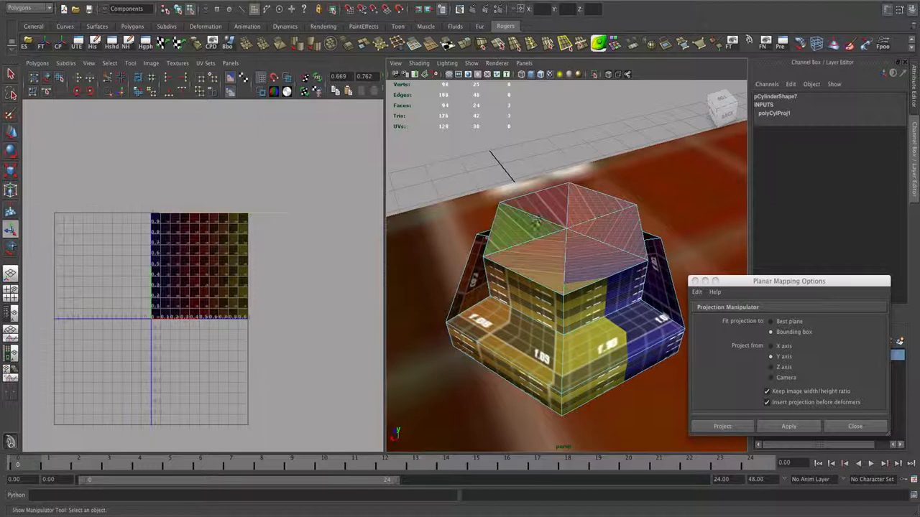
shift+click(543, 209)
click(788, 426)
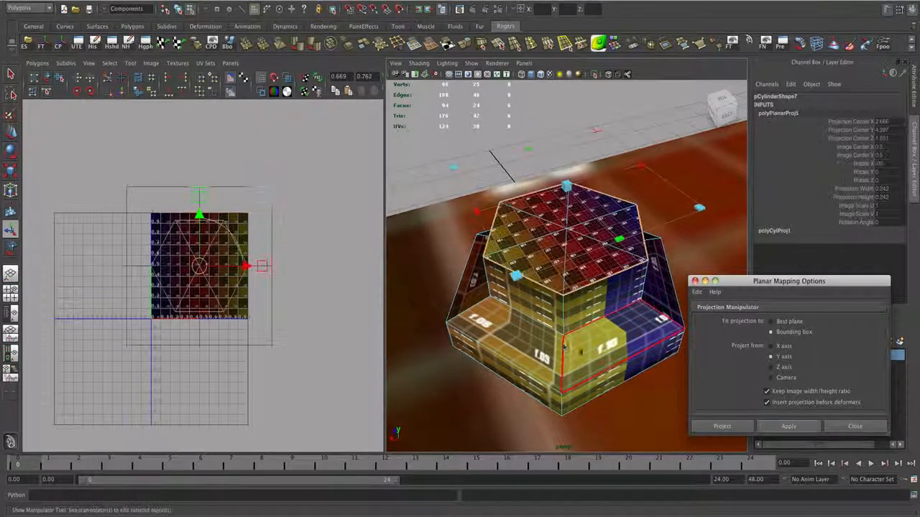
drag(208, 198, 199, 162)
click(352, 176)
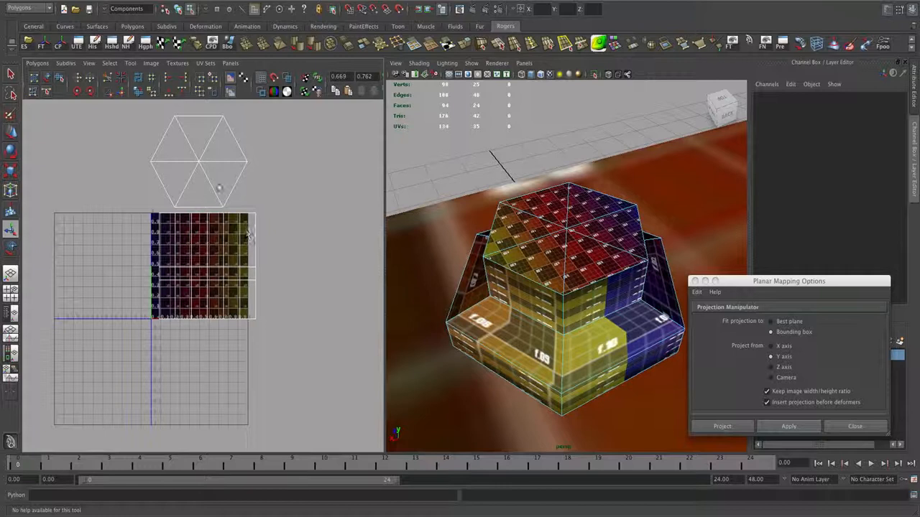
- Select the hexagonal cap shell's UVs, scale them down uniformly to about a third, and move them just above the texture square
click(209, 176)
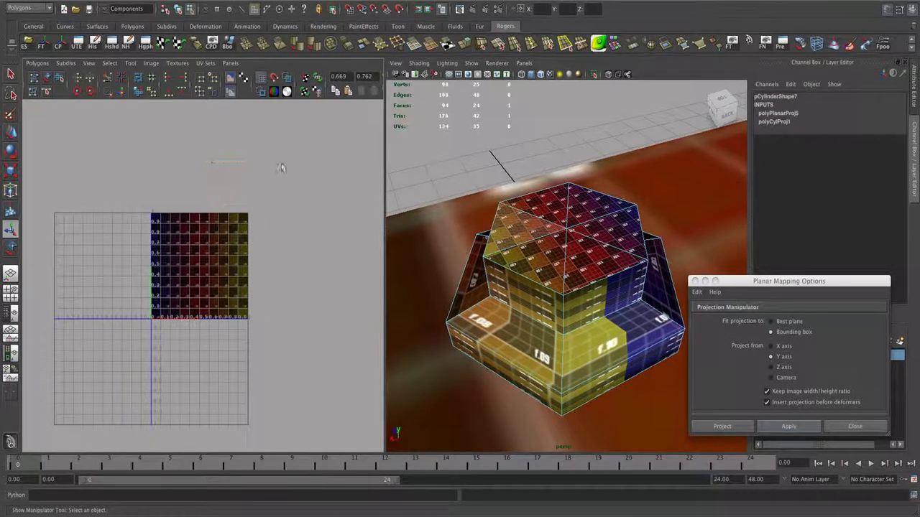
right_drag(193, 168, 227, 169)
drag(146, 209, 142, 210)
key(r)
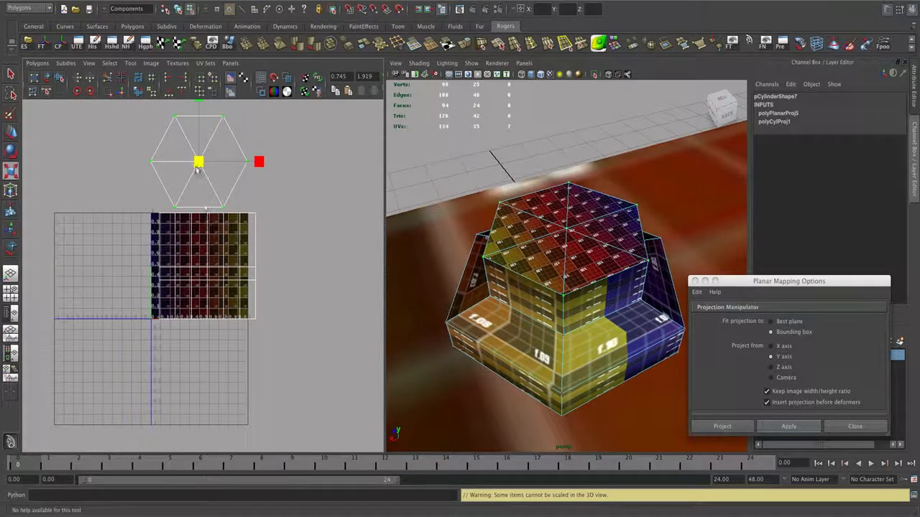
drag(198, 167, 159, 184)
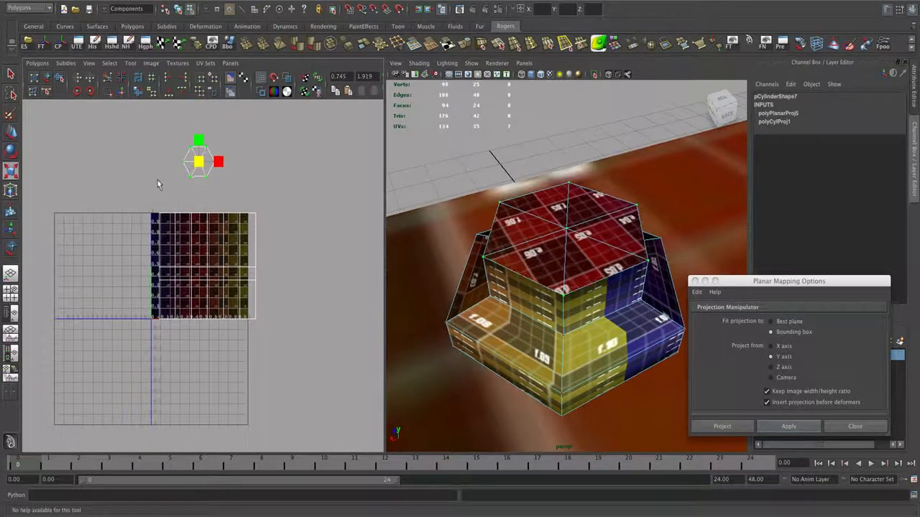
key(w)
drag(198, 162, 199, 196)
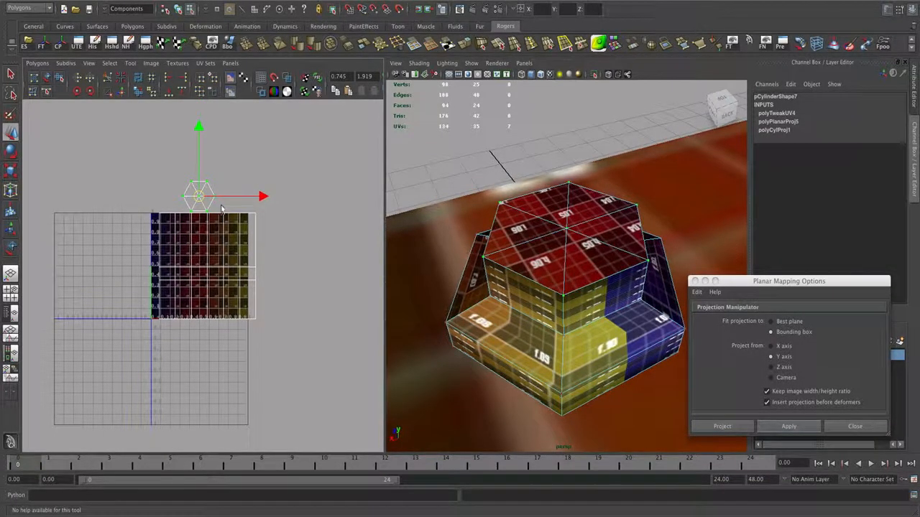
- Select all of the bolt's UVs and shift them slightly left so the side shell fits the texture square's width
scroll(221, 209, down, 2)
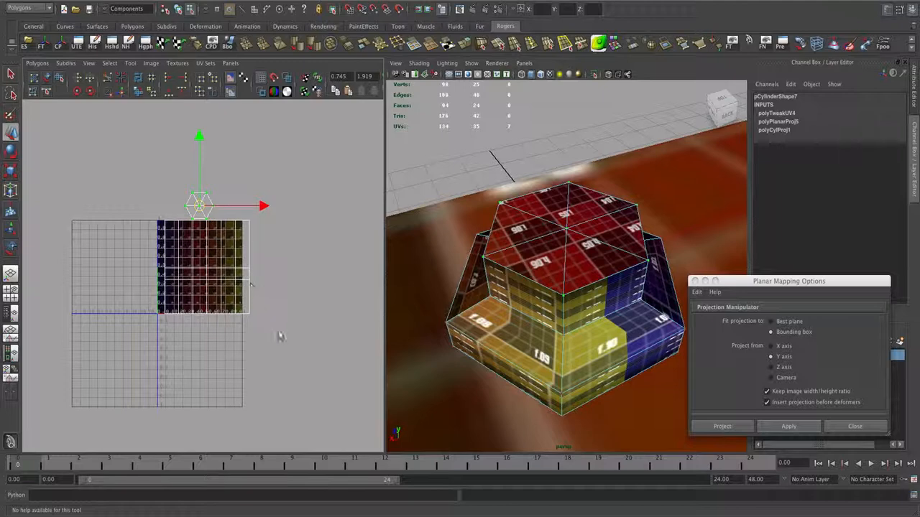
drag(277, 335, 137, 187)
drag(206, 252, 200, 253)
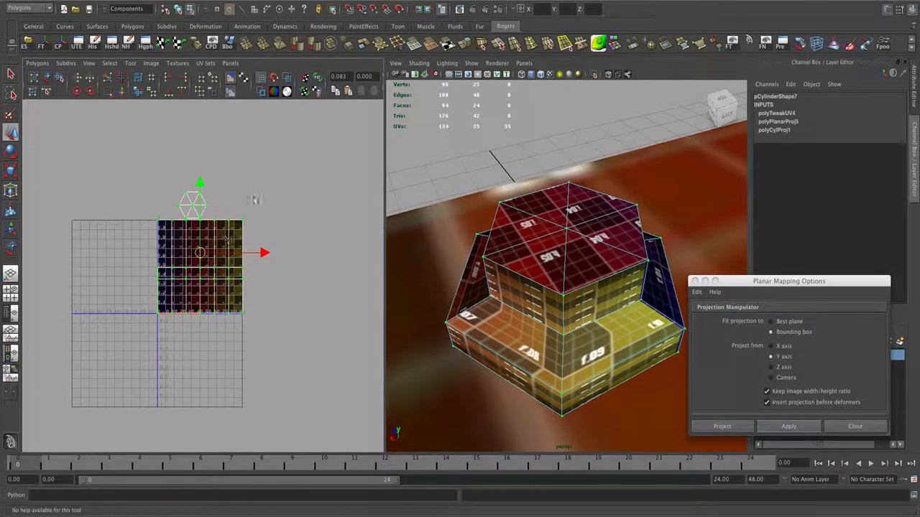
- Raise the three lower UV rows of the bolt's side shell, and raise the bottom row further to even out the texture
click(250, 302)
drag(263, 318, 127, 258)
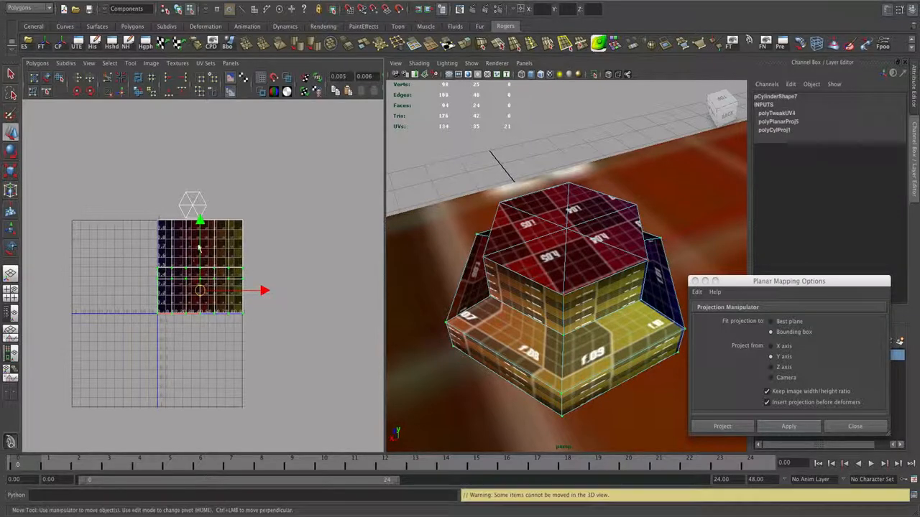
drag(200, 226, 199, 199)
drag(259, 297, 148, 277)
drag(199, 213, 203, 202)
- Turn on face triangle display for the bolt and inspect how its side faces are triangulated
alt+drag(424, 280, 431, 205)
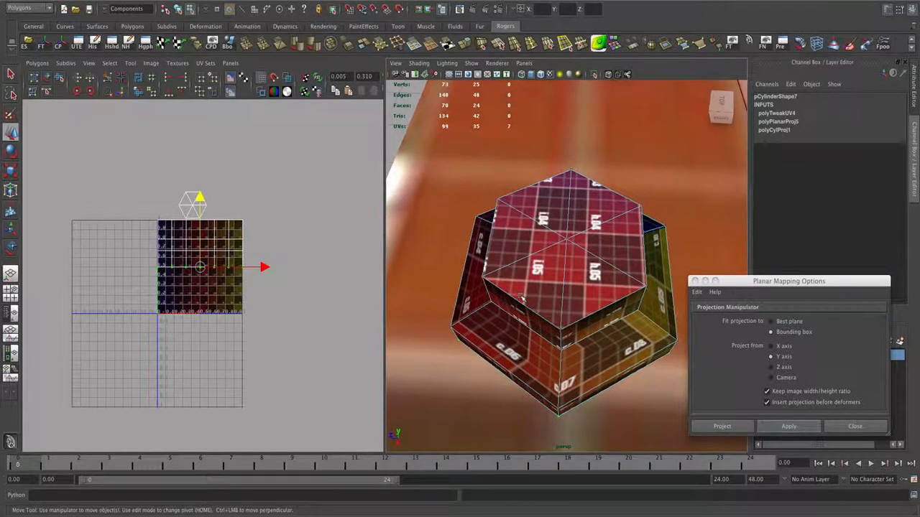
alt+drag(535, 374, 572, 332)
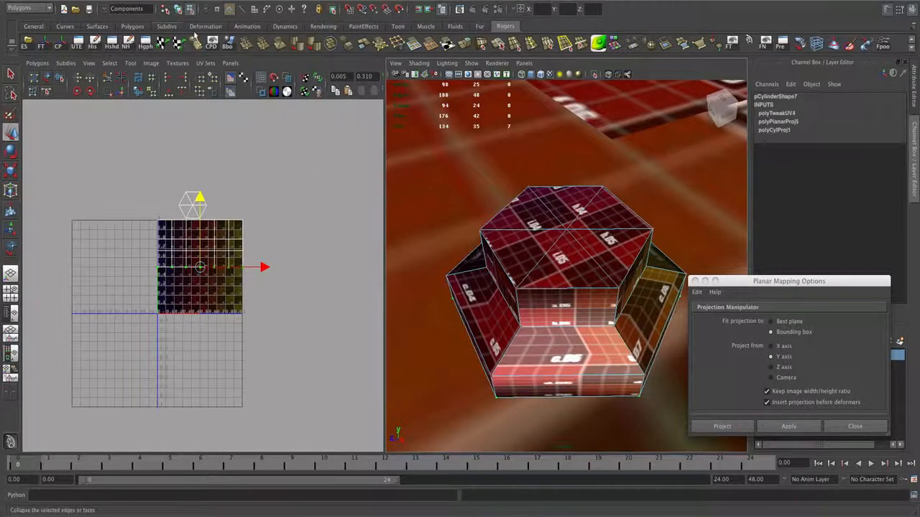
click(102, 0)
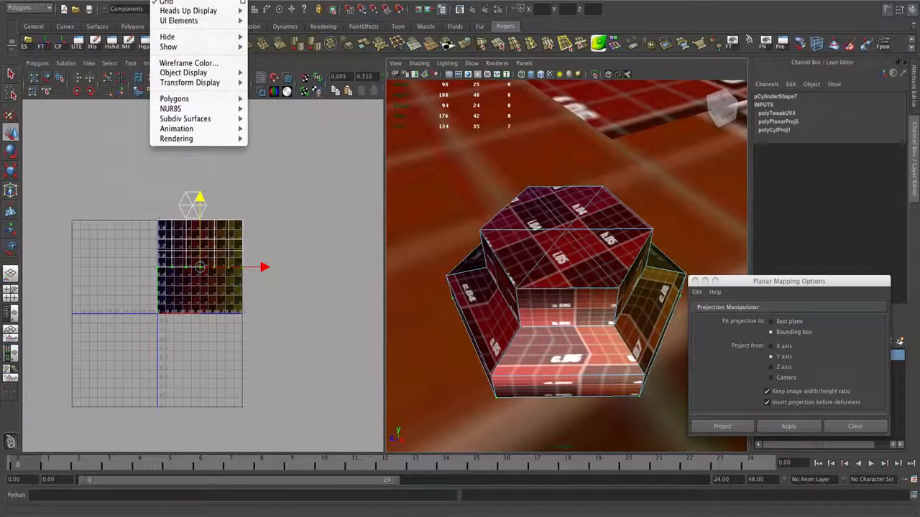
mouse_move(173, 99)
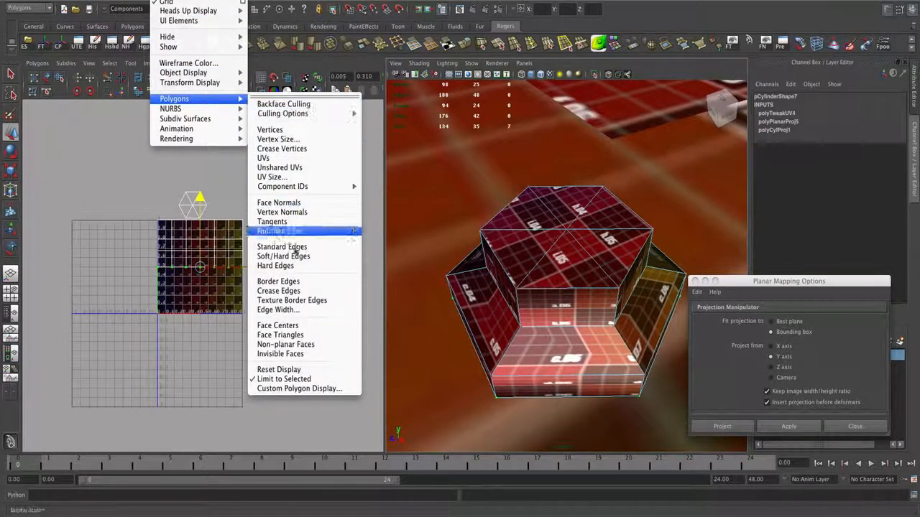
click(310, 335)
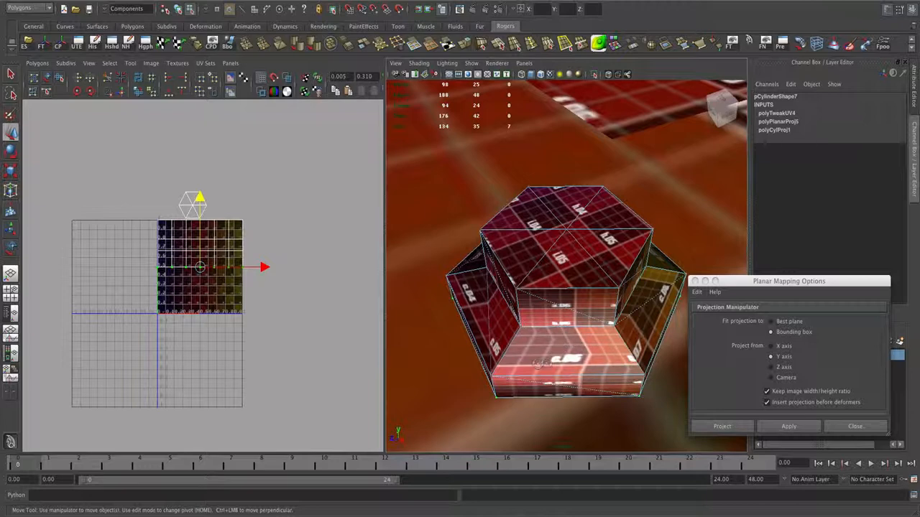
alt+drag(553, 350, 533, 346)
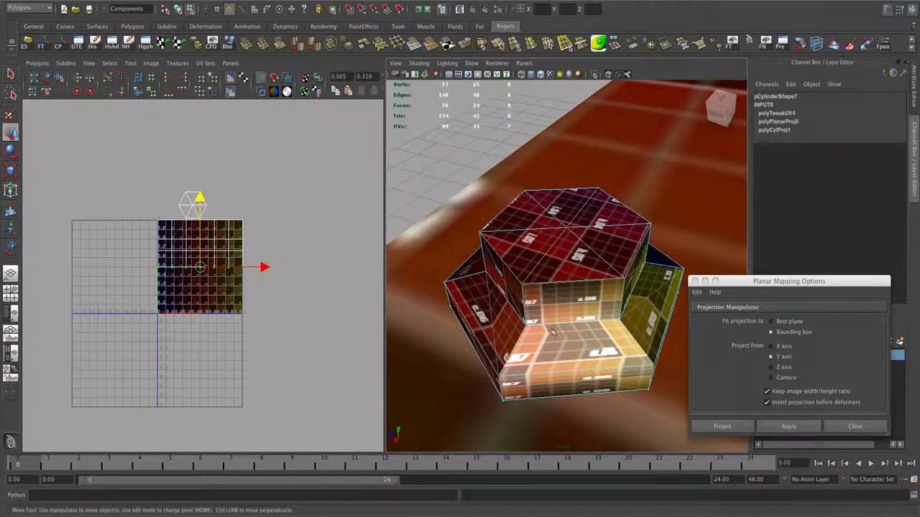
- Select all of the bolt's faces and apply a planar projection along the Y axis, fitted to the bounding box
alt+right_drag(553, 332, 523, 331)
alt+drag(523, 331, 565, 344)
alt+right_drag(565, 343, 595, 337)
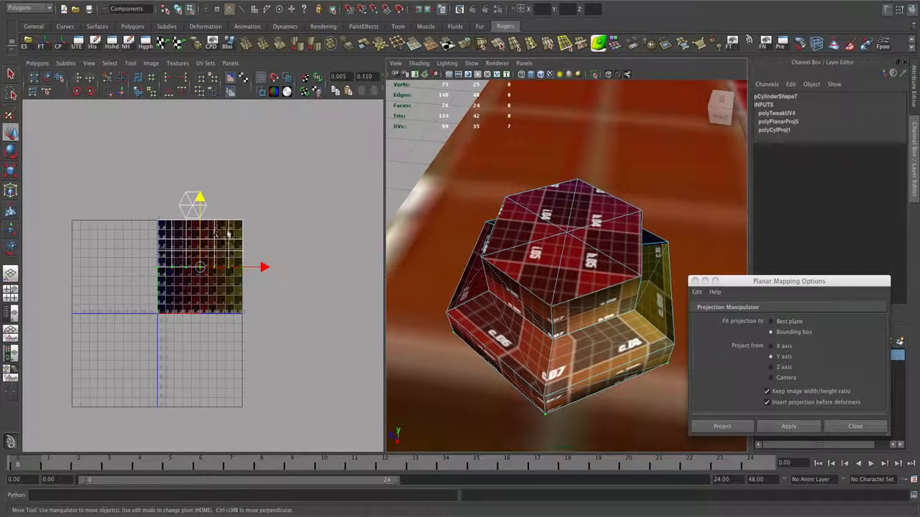
click(284, 238)
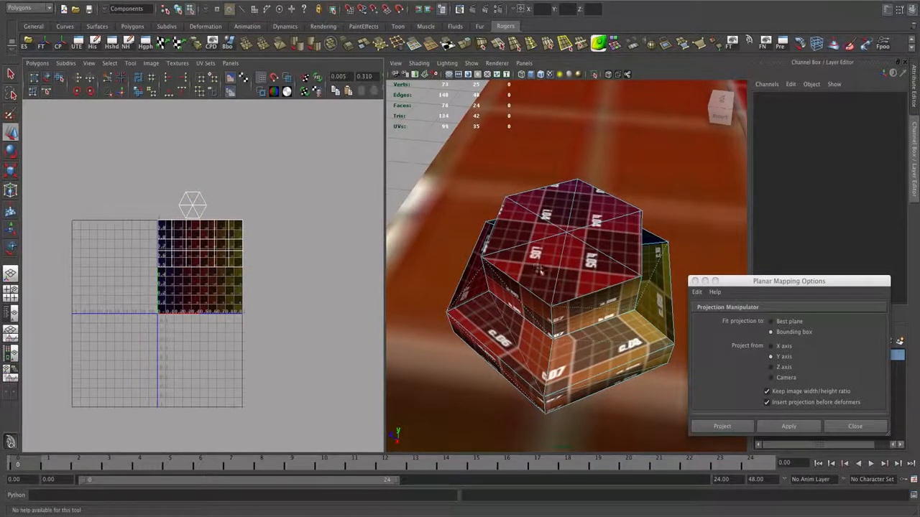
right_click(560, 287)
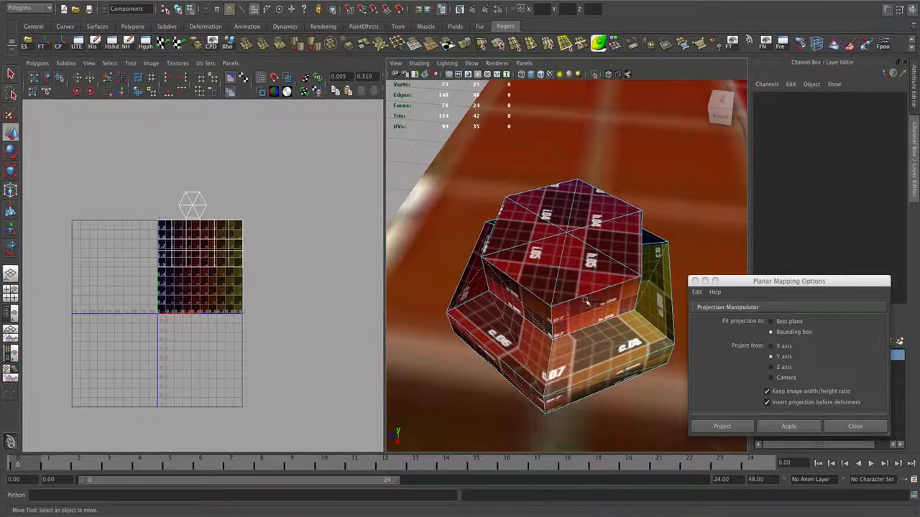
alt+right_drag(560, 287, 483, 269)
drag(603, 301, 603, 301)
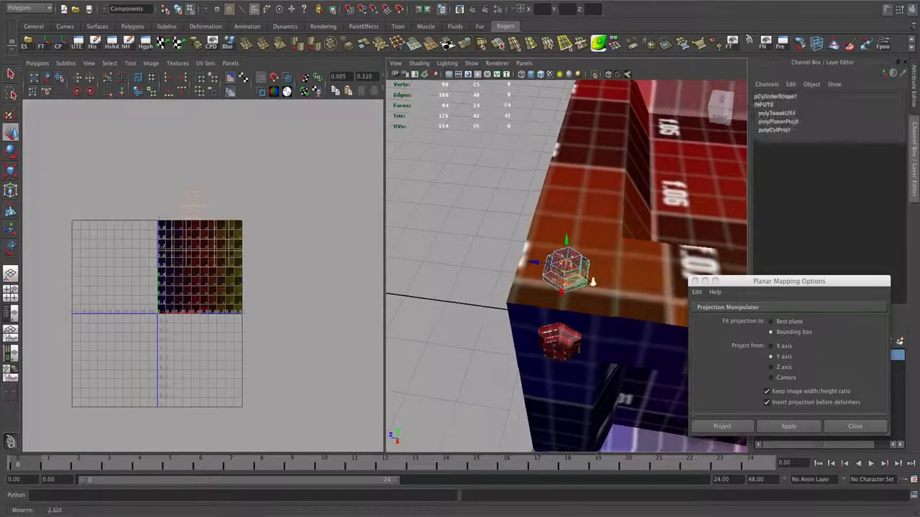
scroll(604, 287, up, 6)
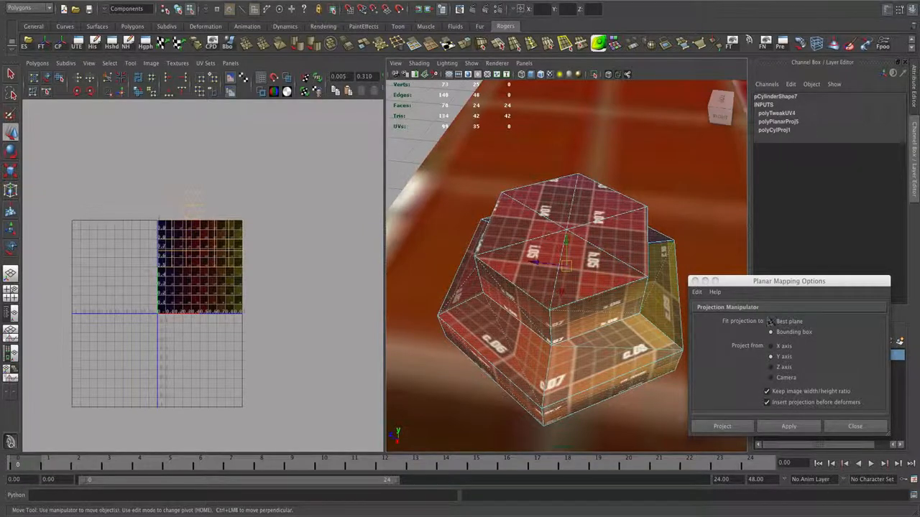
click(791, 426)
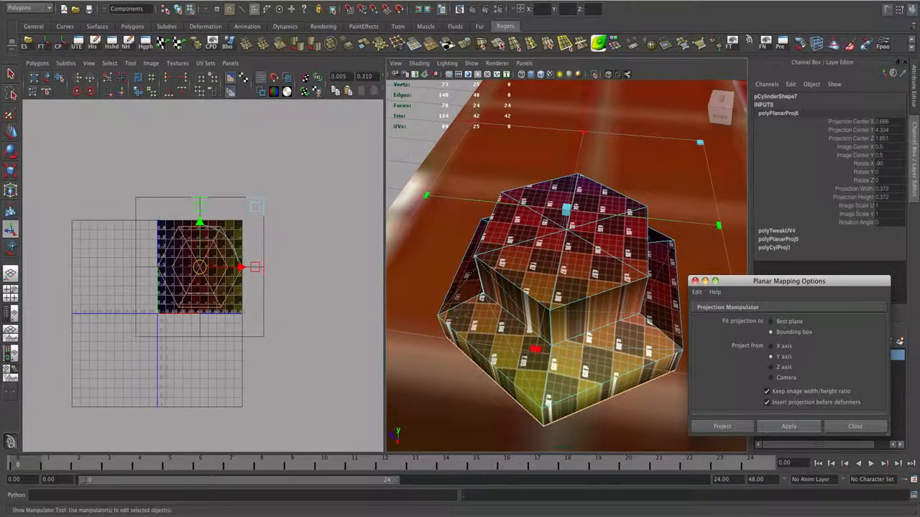
- Inspect the texture on the bolt's side walls and sloped faces from several angles after the planar projection
alt+drag(538, 359, 518, 287)
alt+right_drag(518, 288, 523, 306)
mouse_move(523, 306)
alt+mouse_down()
mouse_move(496, 308)
mouse_move(525, 298)
alt+mouse_up()
alt+right_drag(526, 298, 541, 269)
alt+drag(565, 281, 559, 266)
alt+right_drag(559, 266, 583, 282)
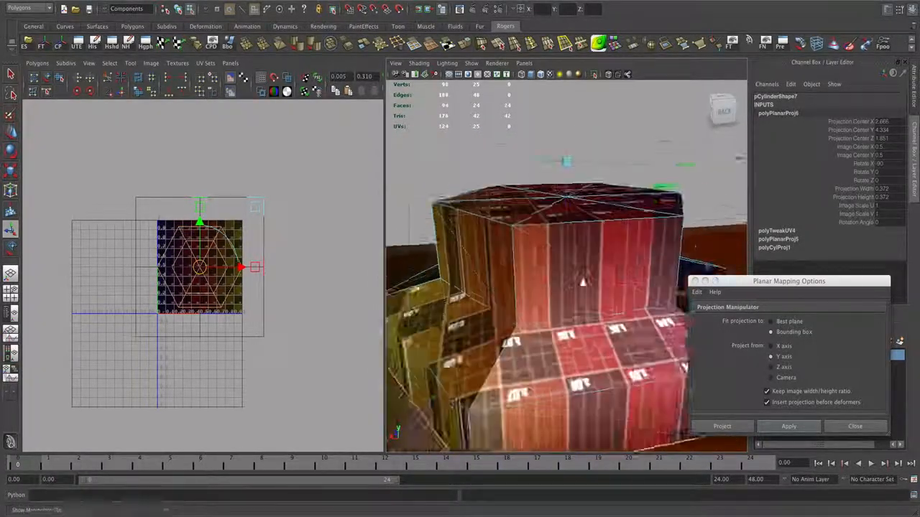
alt+drag(583, 283, 568, 290)
alt+right_drag(568, 290, 571, 288)
alt+drag(571, 288, 564, 286)
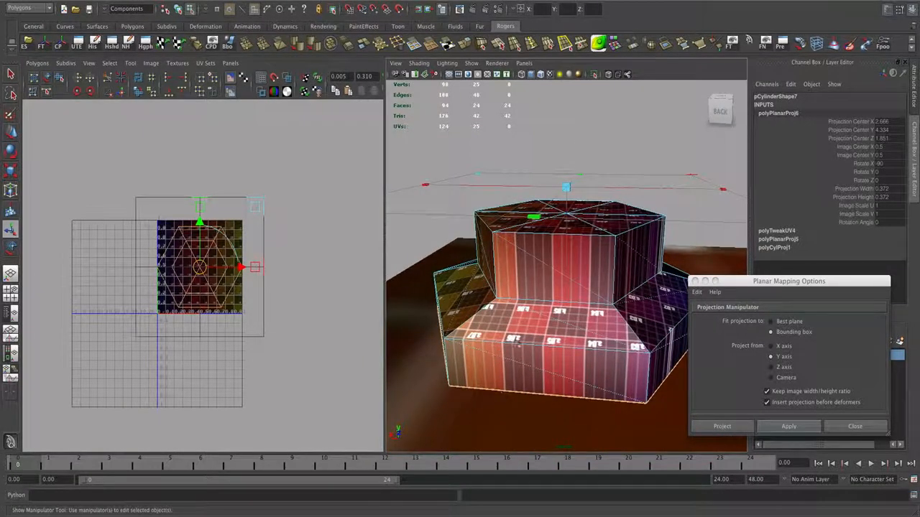
alt+drag(530, 255, 622, 241)
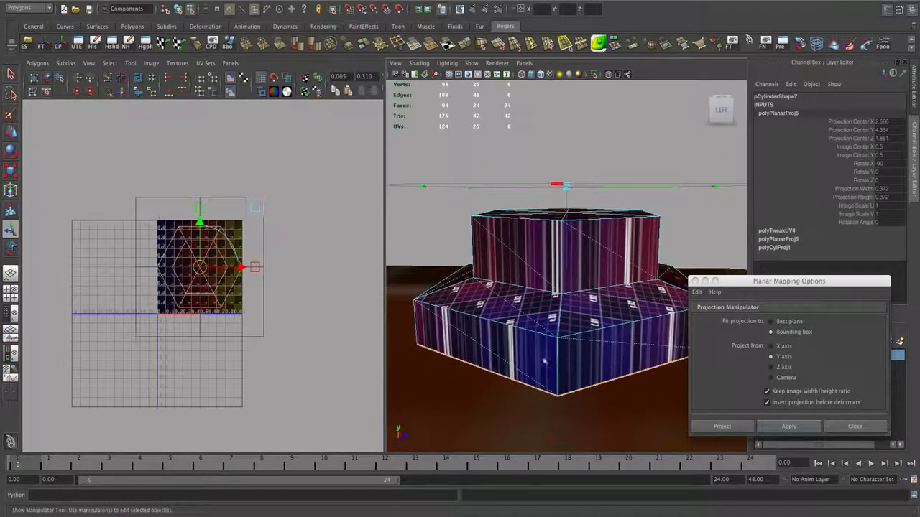
alt+right_drag(545, 360, 555, 336)
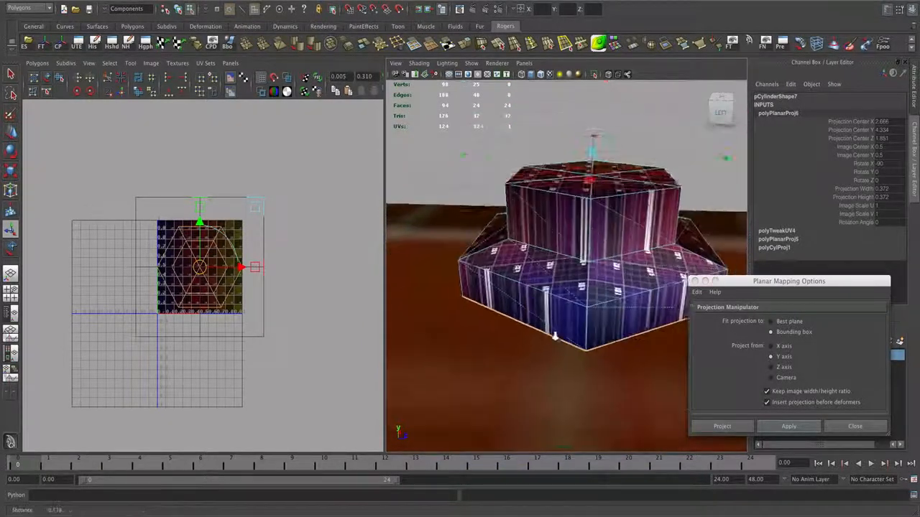
mouse_move(554, 336)
alt+mouse_down()
mouse_move(541, 334)
mouse_move(560, 330)
mouse_move(550, 329)
alt+mouse_up()
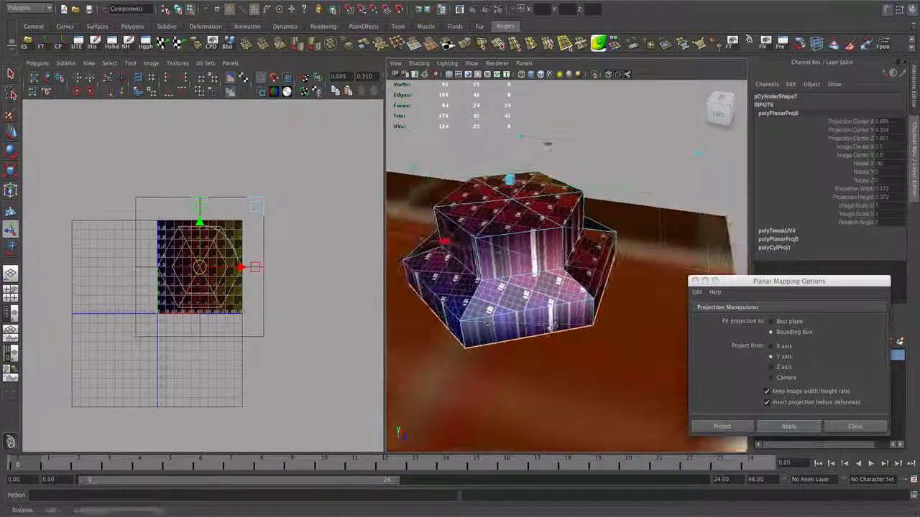
alt+right_drag(550, 330, 566, 326)
alt+middle_drag(478, 326, 533, 322)
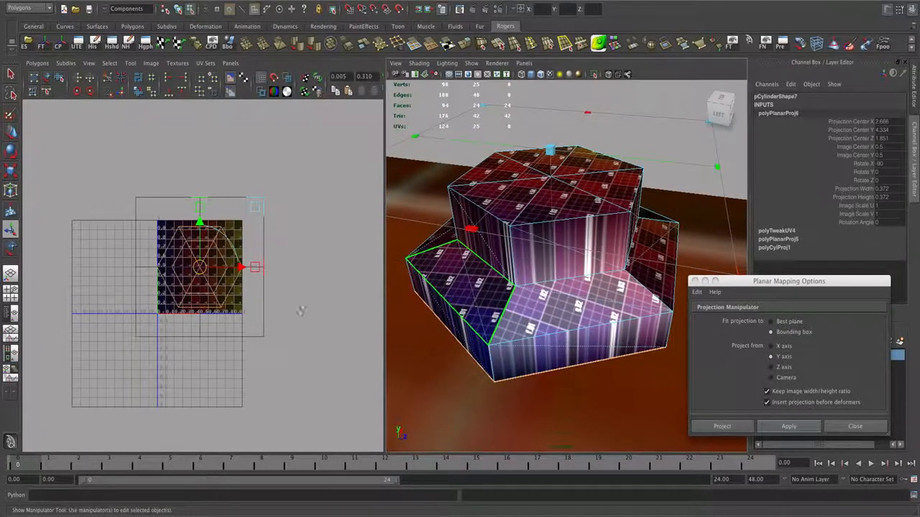
- Select the bolt's top cap faces, convert the selection to UVs, and scale them down uniformly to about 70%
alt+right_drag(234, 271, 288, 287)
alt+middle_drag(293, 264, 289, 273)
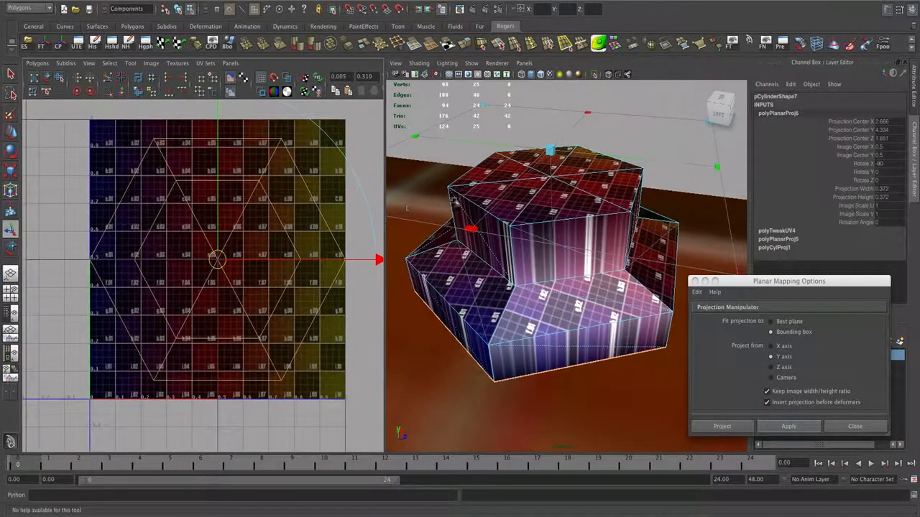
right_click(255, 246)
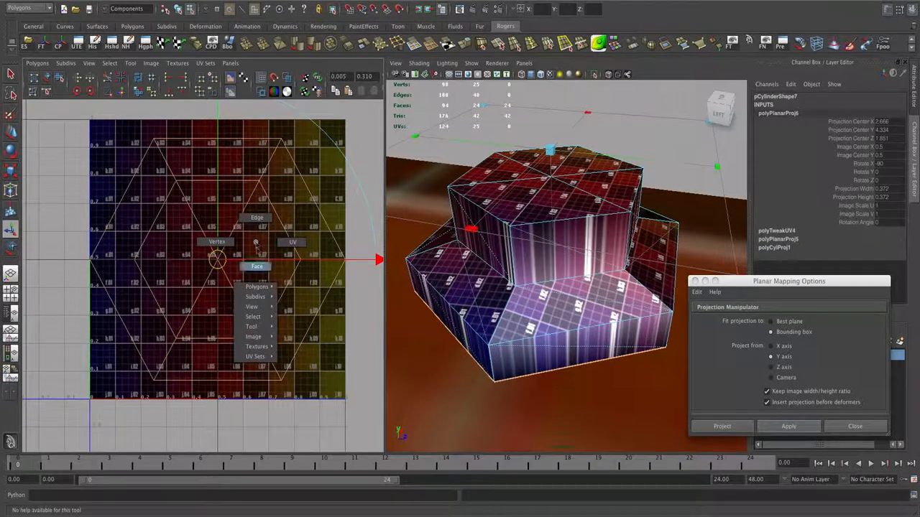
click(258, 266)
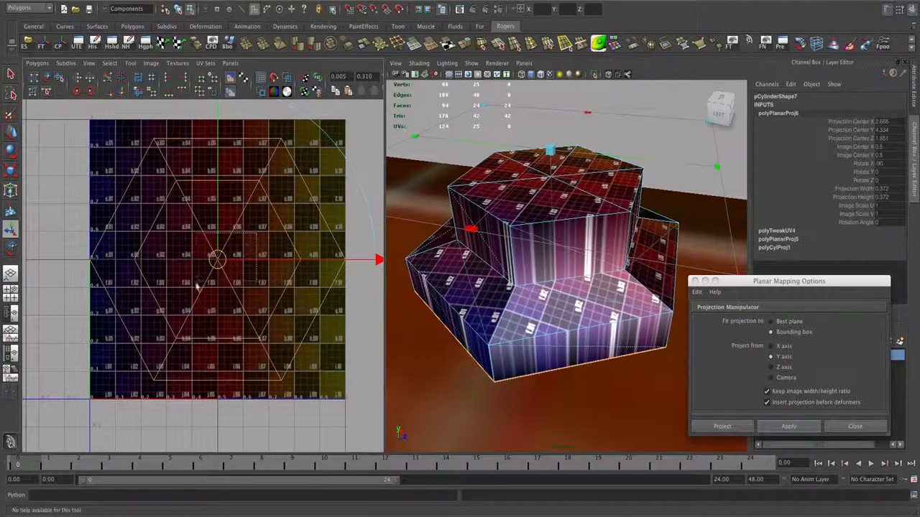
drag(196, 286, 194, 289)
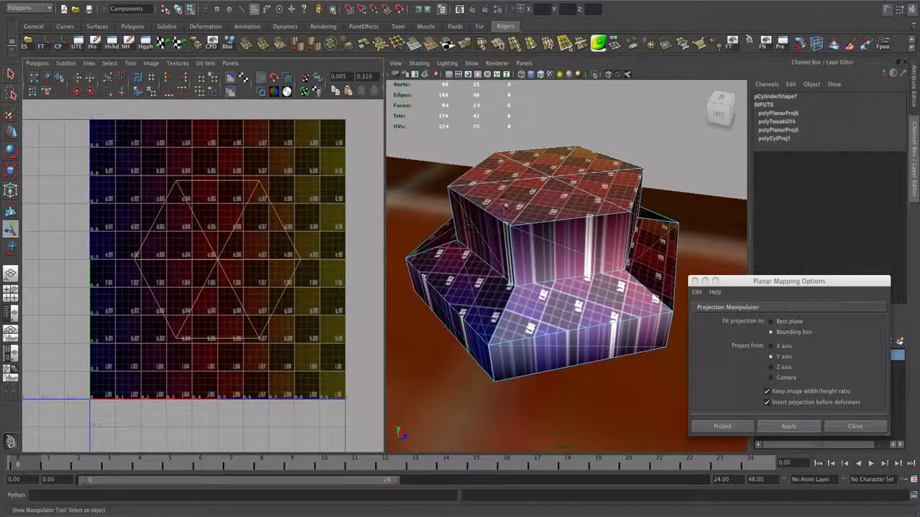
mouse_move(508, 210)
alt+mouse_down()
mouse_move(547, 223)
mouse_move(613, 198)
mouse_move(498, 203)
alt+mouse_up()
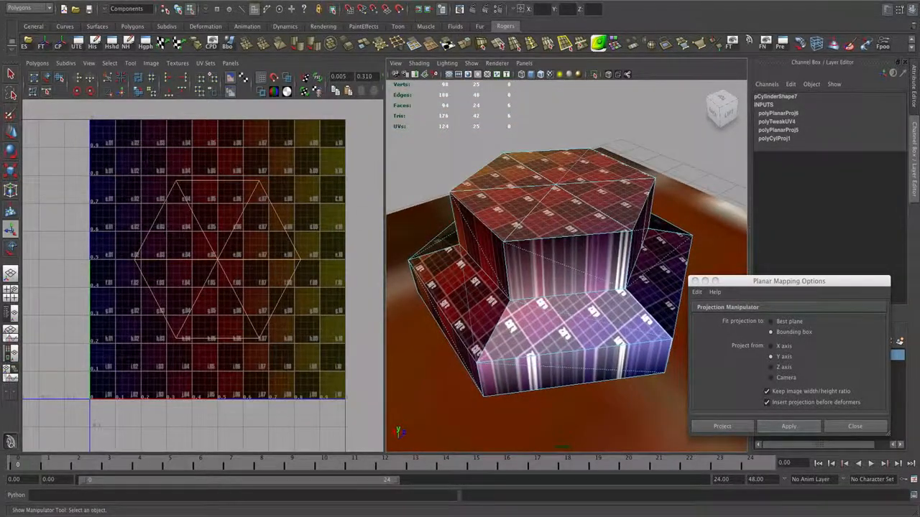
click(110, 64)
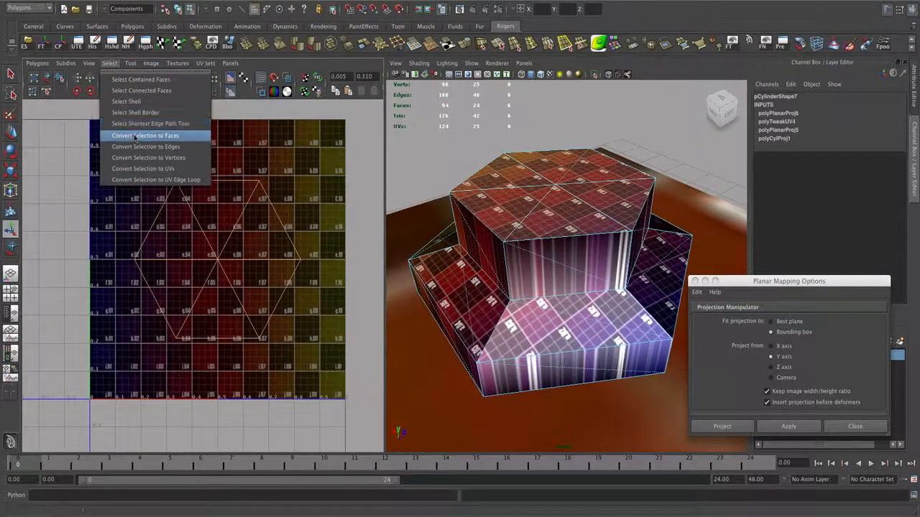
click(152, 169)
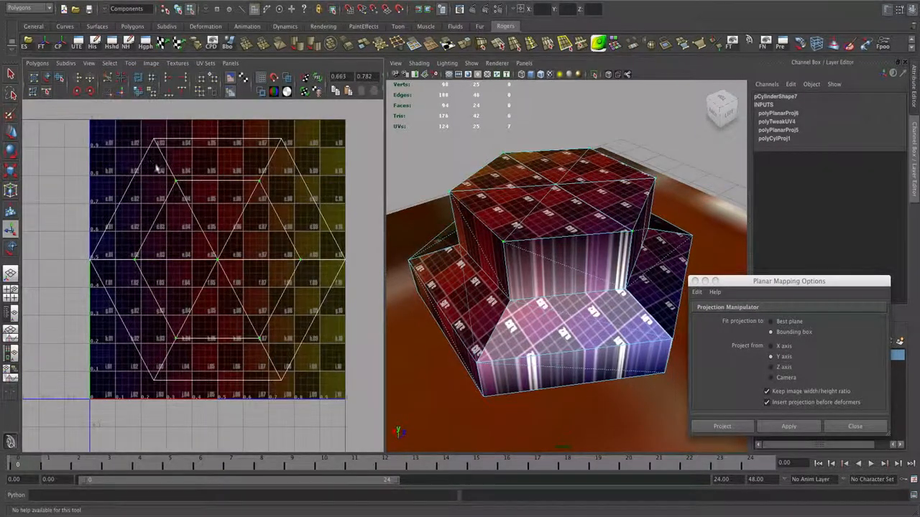
key(r)
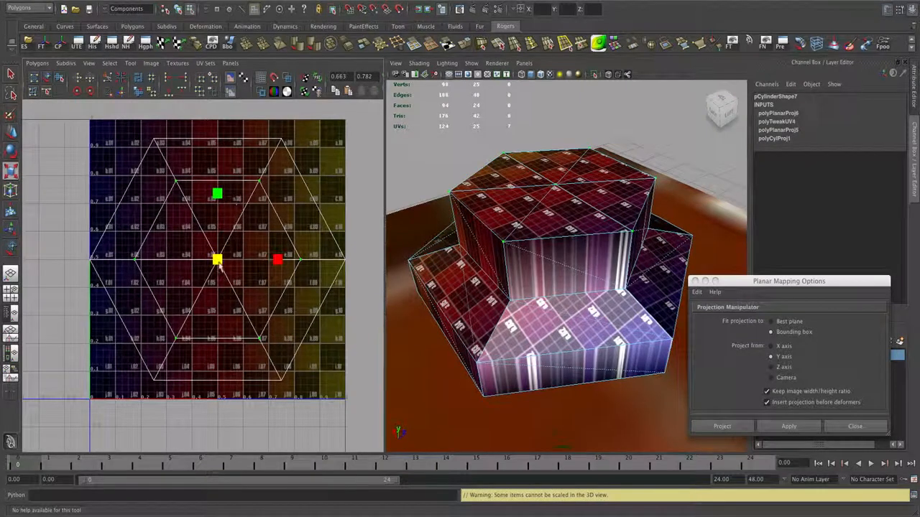
mouse_move(220, 264)
mouse_down()
mouse_move(187, 271)
mouse_move(215, 266)
mouse_up()
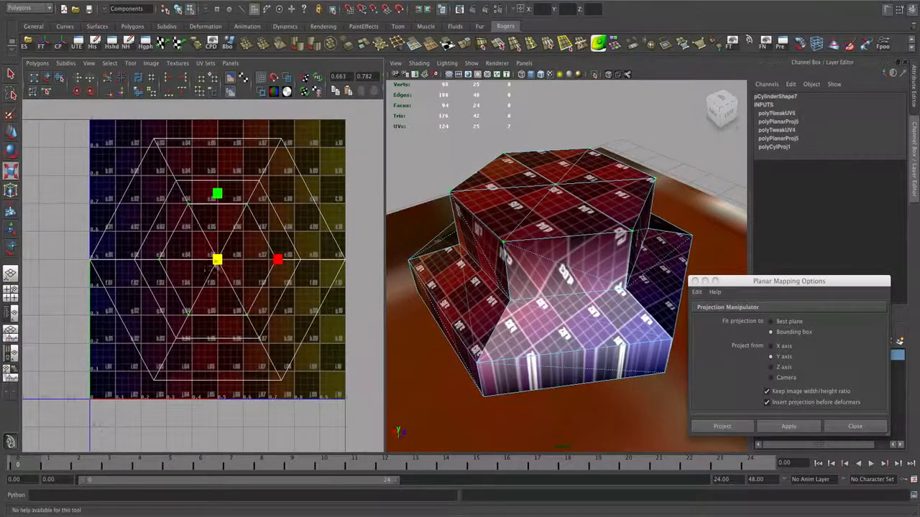
- Select the UVs of the bolt's two inner rings and scale them down together to about three quarters
alt+drag(473, 273, 502, 245)
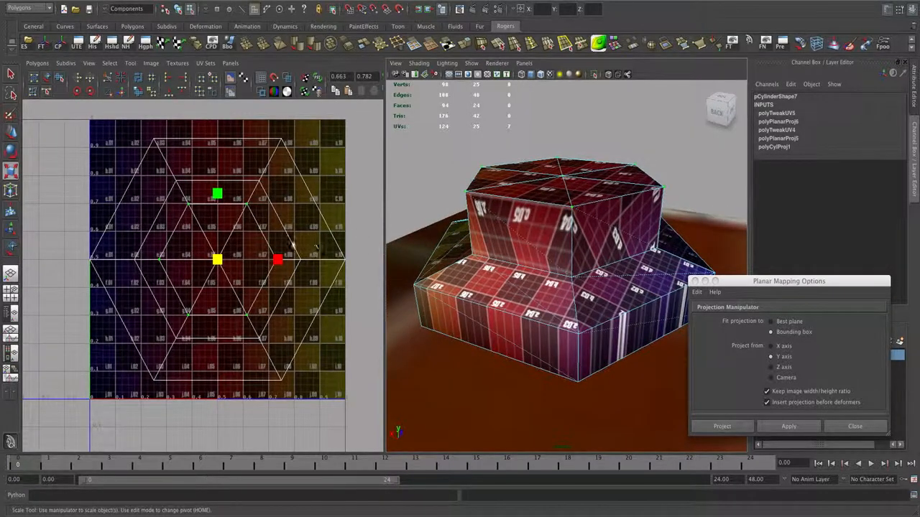
drag(316, 166, 153, 335)
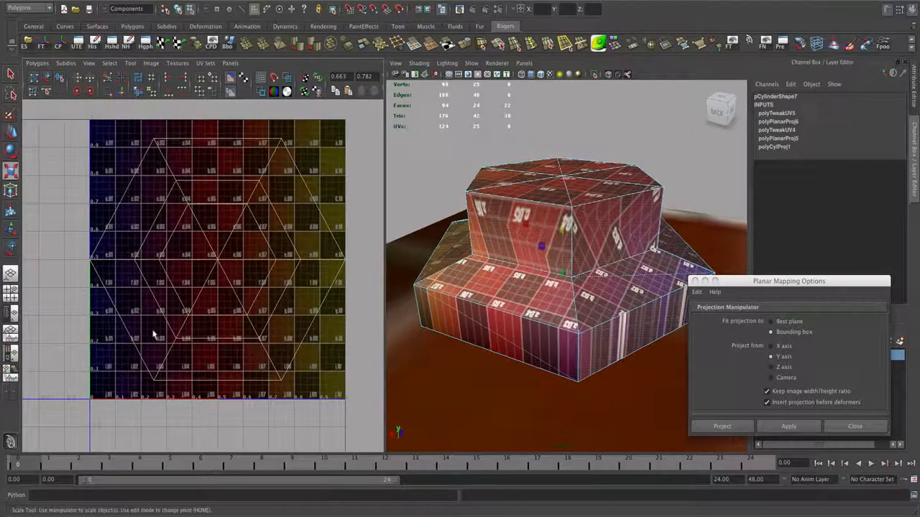
click(307, 189)
right_click(299, 195)
right_drag(299, 195, 309, 193)
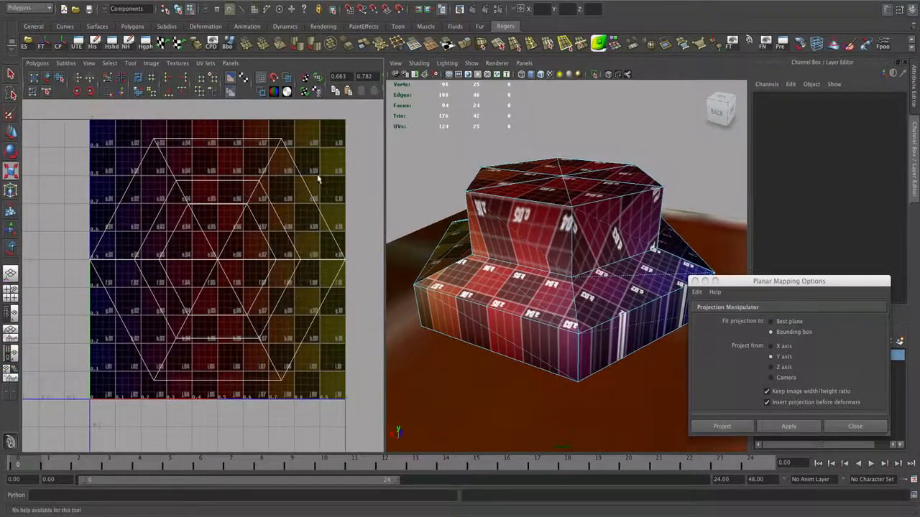
drag(211, 283, 129, 351)
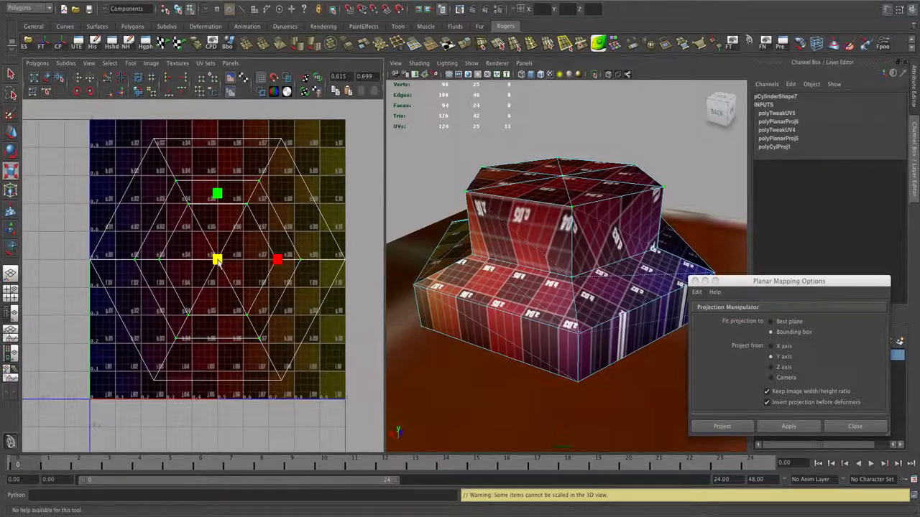
mouse_move(218, 262)
mouse_down()
mouse_move(207, 270)
mouse_move(218, 261)
mouse_up()
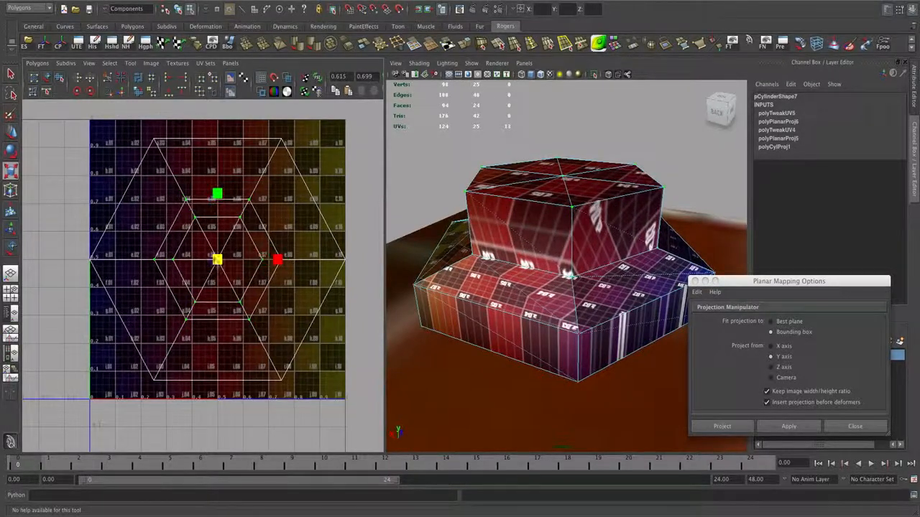
- Enlarge the UV ring at the foot of the bolt's head, and scale the bottom edge's UV ring out past the texture square
drag(246, 225, 171, 308)
drag(218, 259, 243, 252)
alt+drag(633, 274, 540, 240)
click(497, 268)
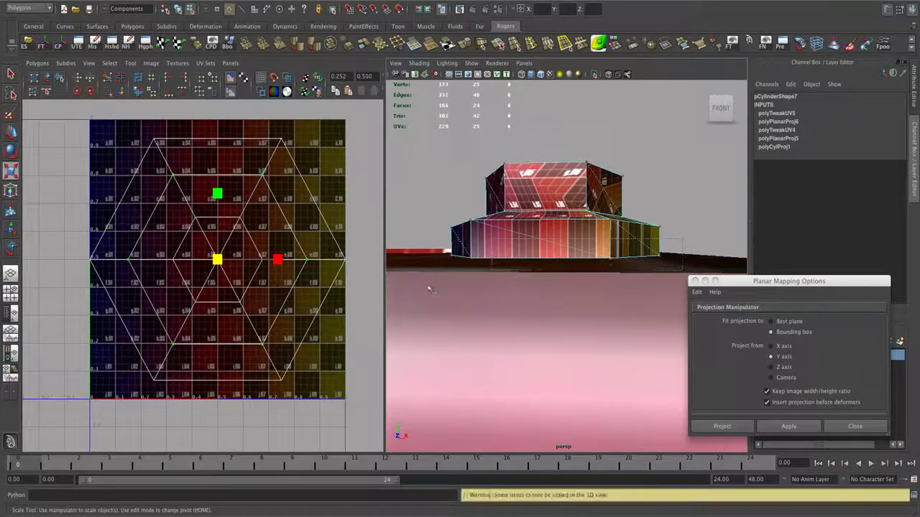
drag(219, 264, 230, 257)
alt+right_drag(234, 254, 158, 225)
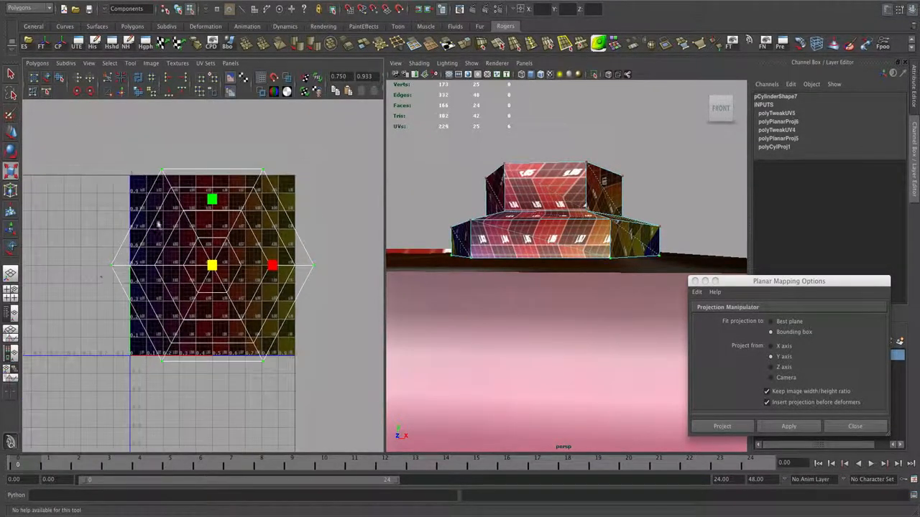
- Select all of the bolt's UVs, scale them down uniformly to fit the texture square's width, and check the result on the model
drag(58, 138, 341, 393)
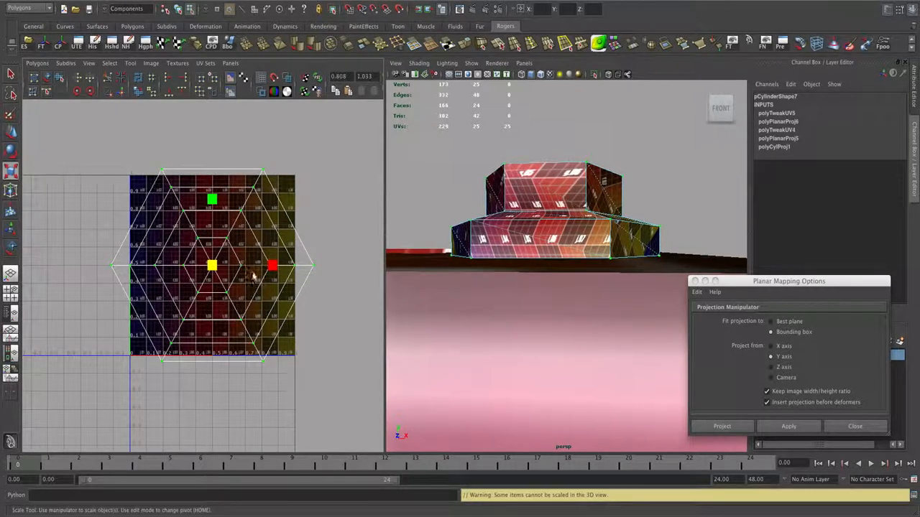
drag(215, 266, 204, 278)
alt+drag(481, 226, 391, 222)
mouse_move(531, 249)
alt+mouse_down()
mouse_move(493, 245)
mouse_move(542, 262)
alt+mouse_up()
mouse_move(543, 262)
alt+right_down()
mouse_move(554, 264)
mouse_move(509, 260)
mouse_move(537, 265)
alt+right_up()
key(r)
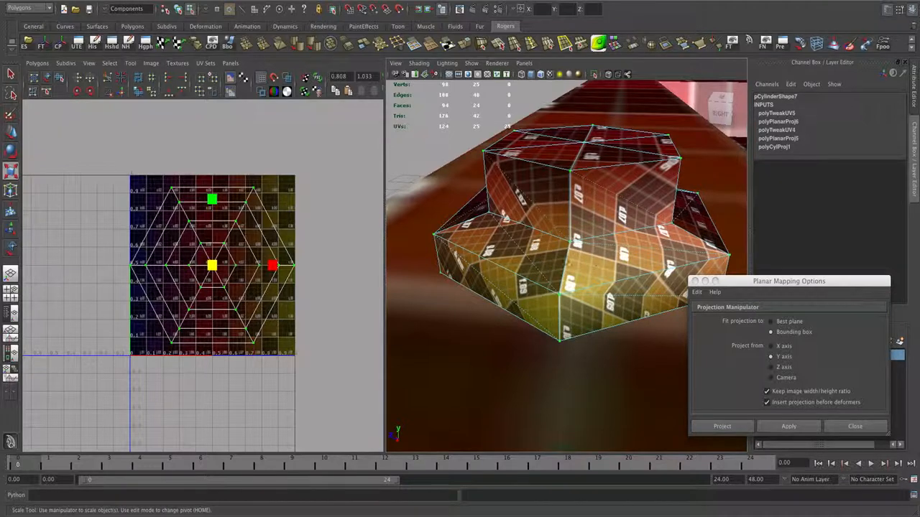
- Try scaling the bolt's top vertices inward to about half size, and undo the scaling
alt+drag(568, 237, 584, 177)
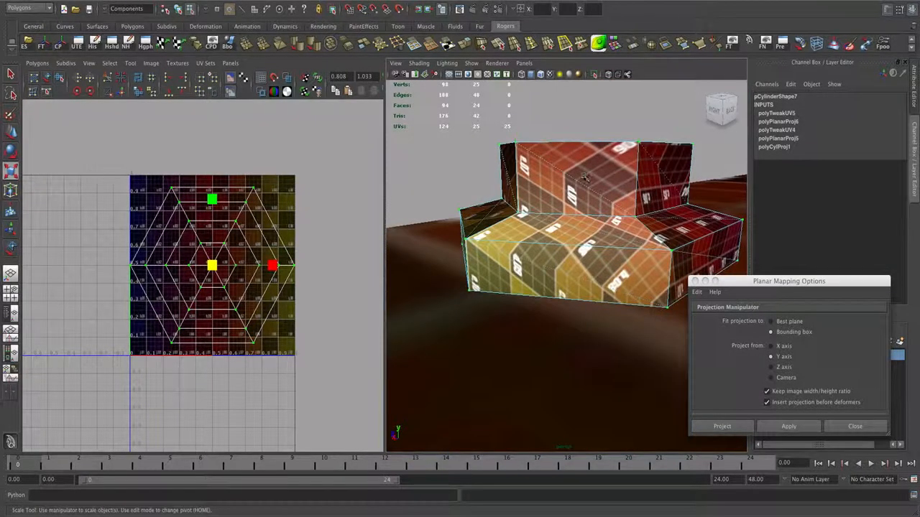
right_drag(585, 177, 562, 178)
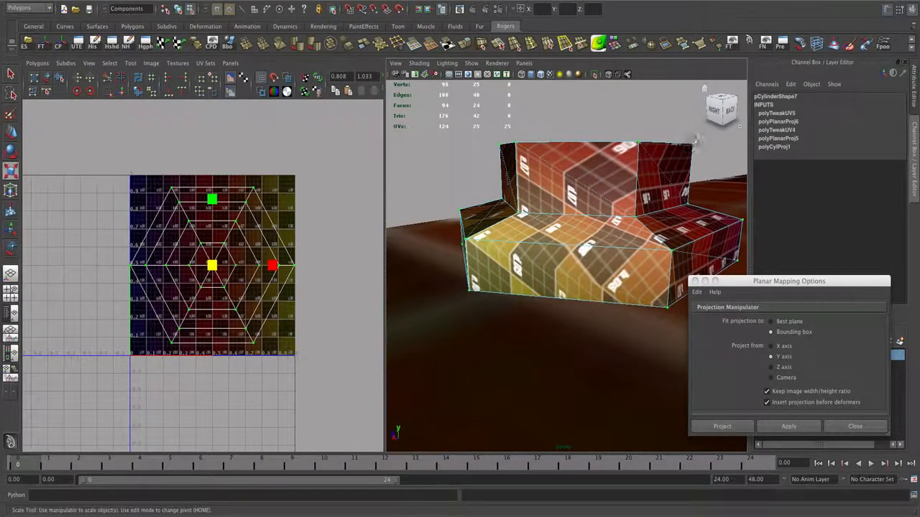
drag(695, 135, 493, 159)
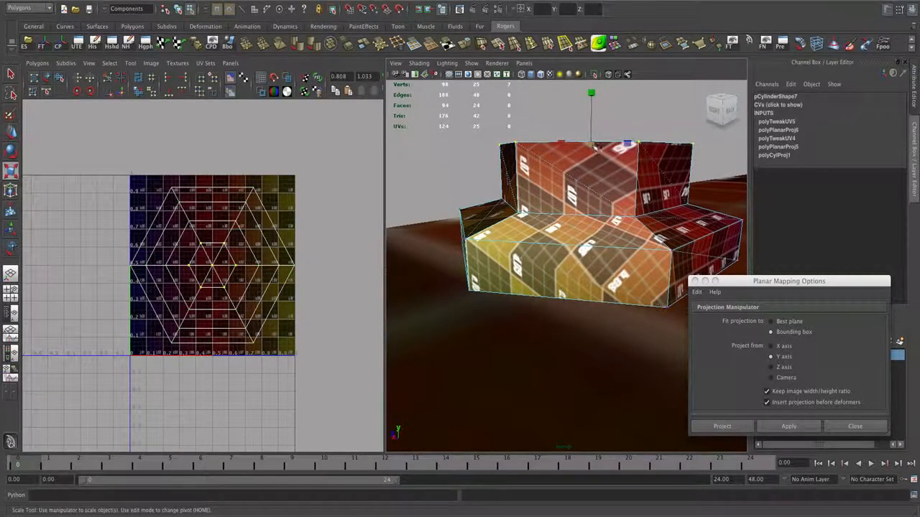
drag(596, 147, 514, 197)
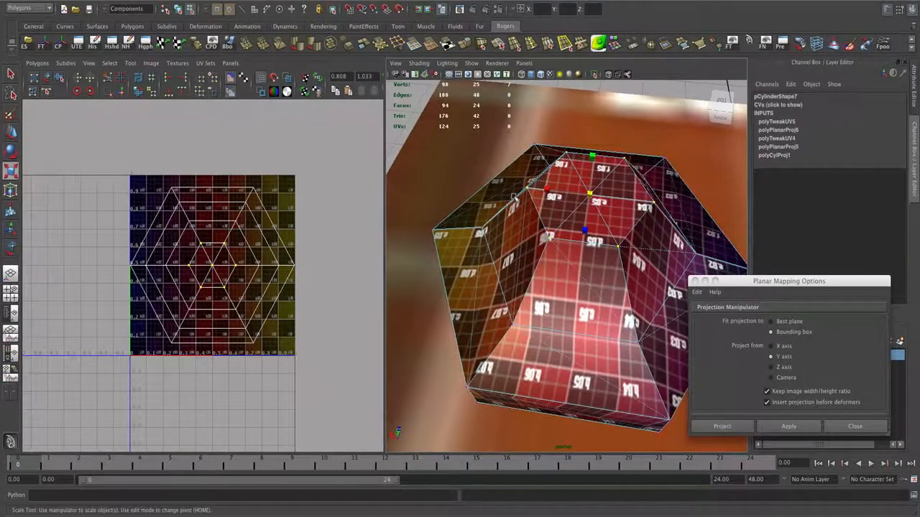
key(ctrl+z)
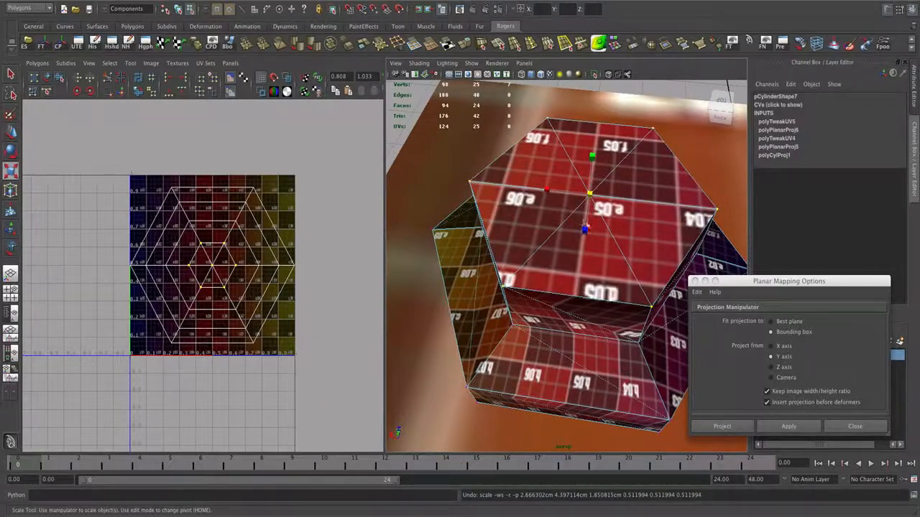
- Select all of the bolt's UVs and move the whole layout sideways, clear of the texture square
alt+drag(586, 227, 595, 192)
scroll(509, 205, up, 5)
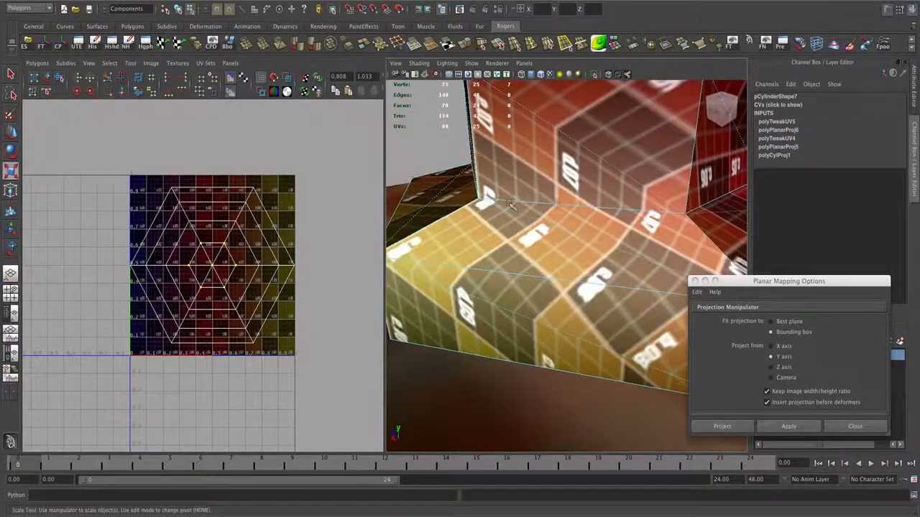
scroll(510, 204, down, 5)
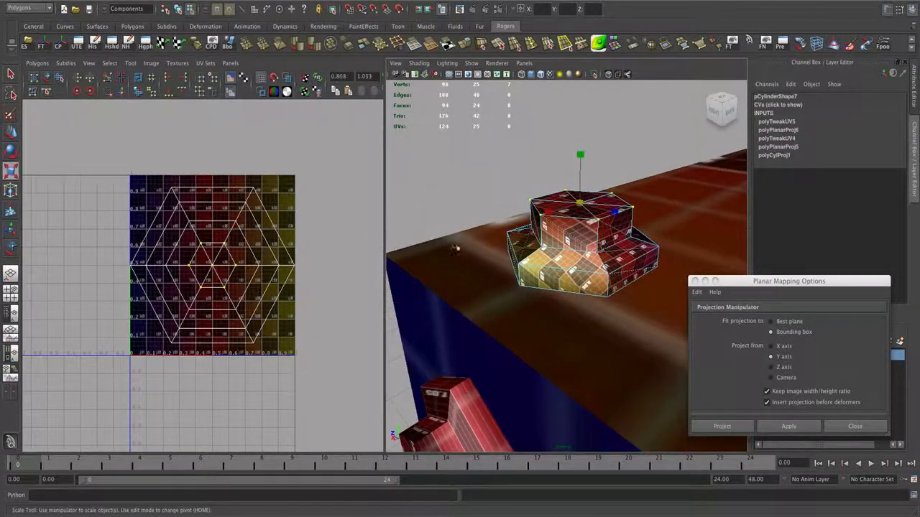
right_click(261, 238)
click(299, 238)
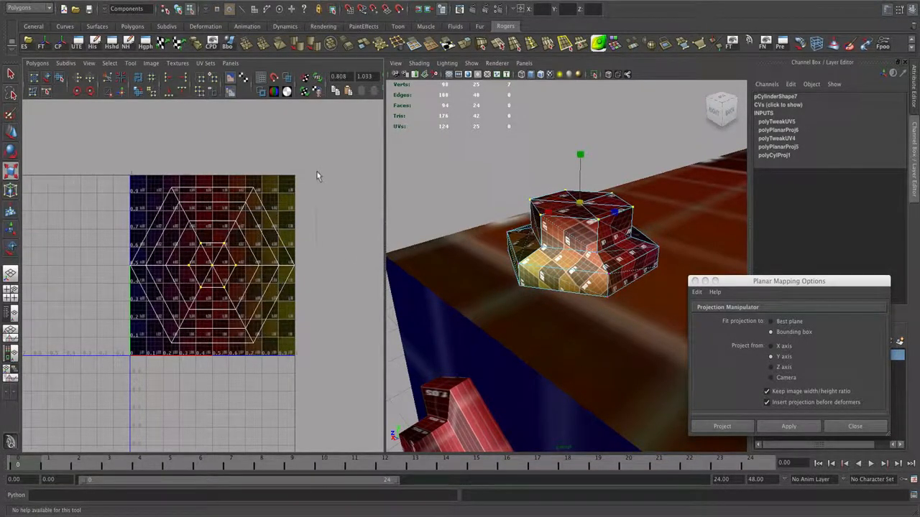
drag(140, 343, 95, 370)
alt+right_drag(218, 302, 153, 302)
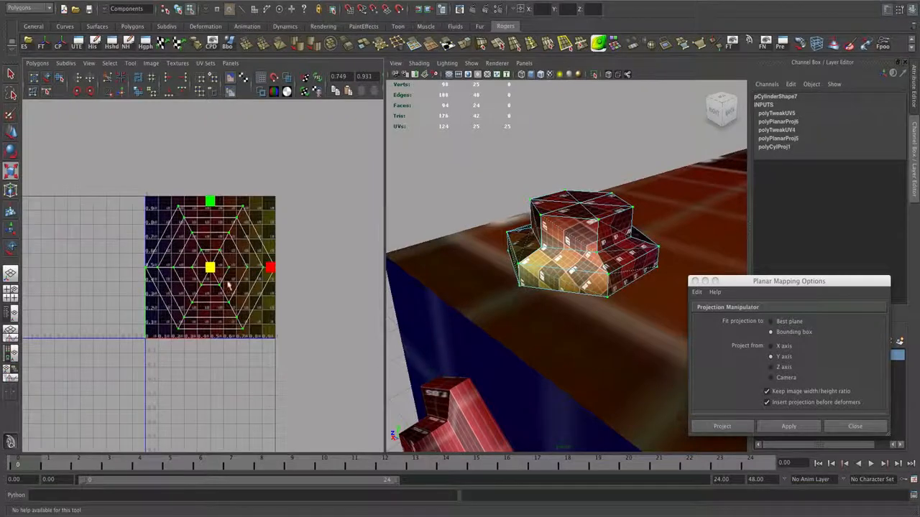
key(w)
drag(275, 271, 411, 283)
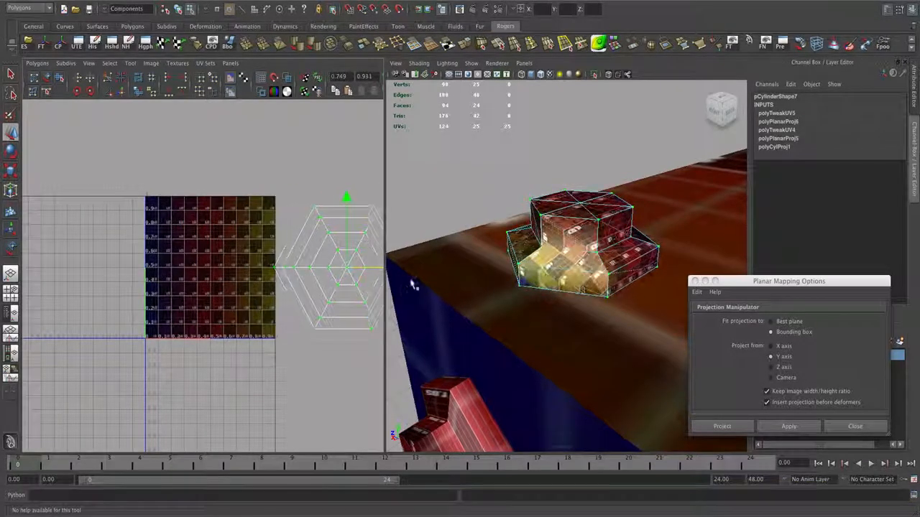
alt+middle_drag(298, 270, 210, 259)
alt+right_drag(210, 259, 249, 263)
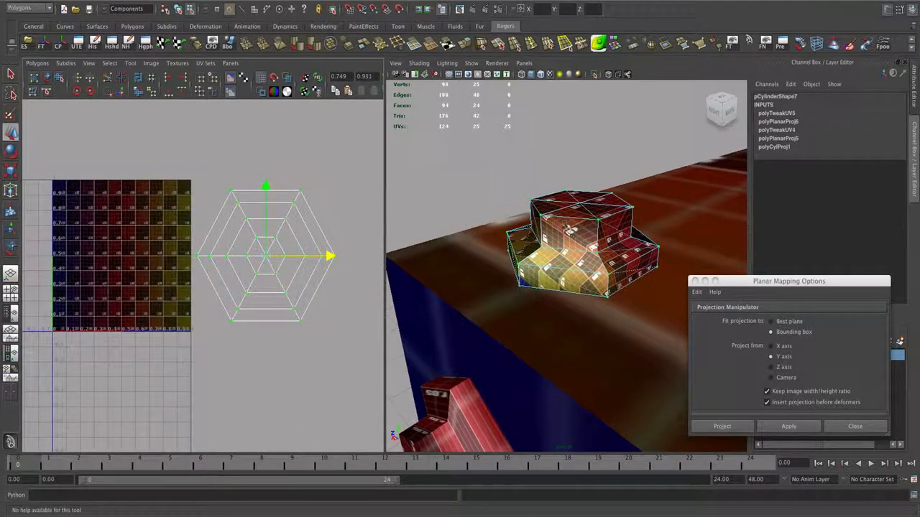
- Select the six triangular faces on top of the bolt's head and apply a planar projection along the Y axis
alt+drag(569, 227, 587, 219)
right_drag(587, 219, 587, 244)
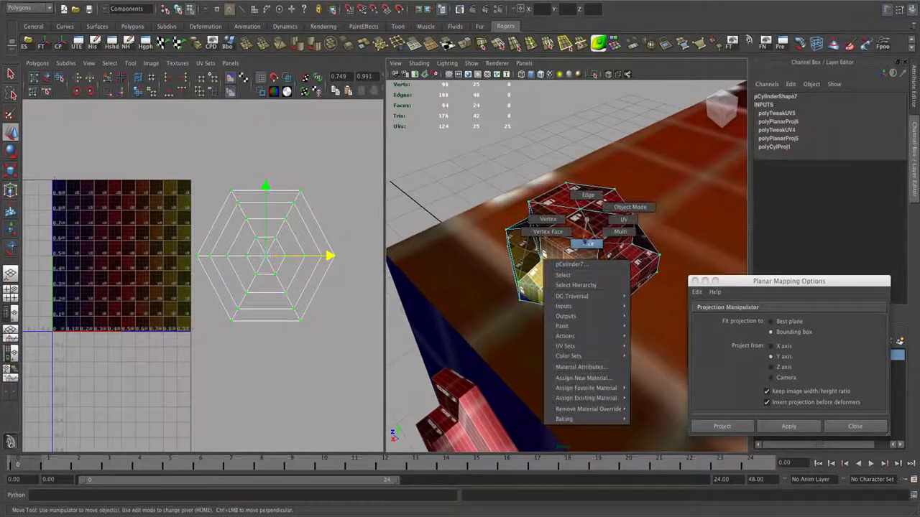
click(582, 229)
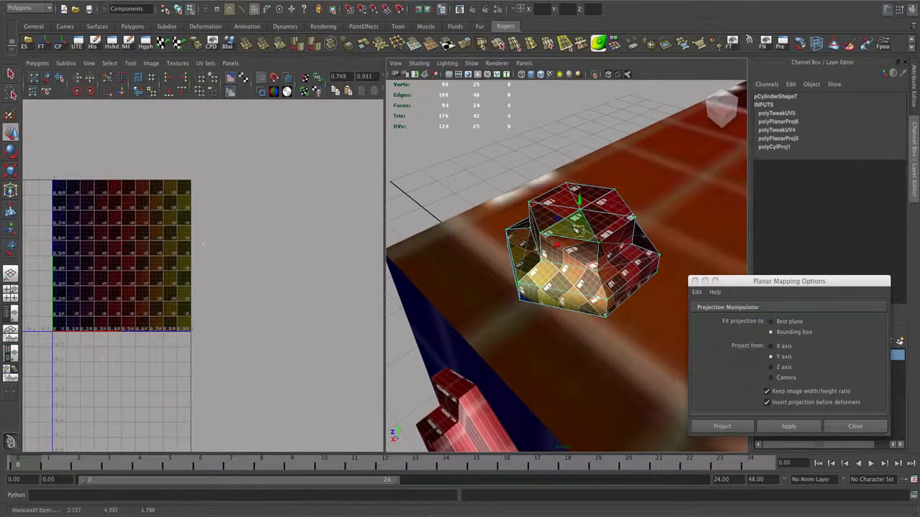
shift+click(582, 199)
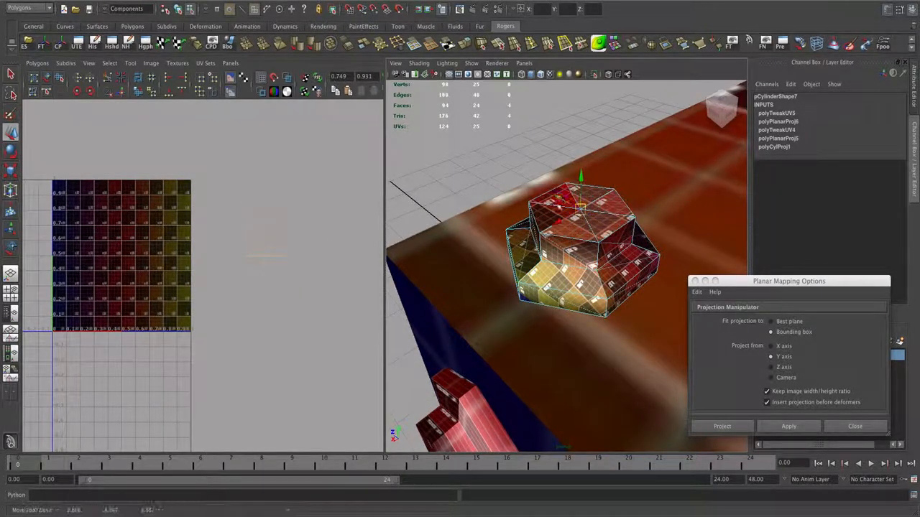
shift+click(549, 215)
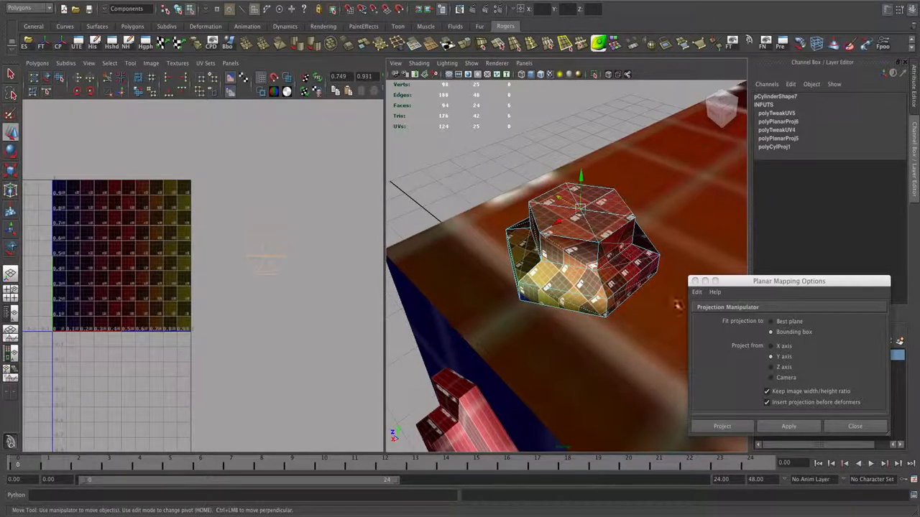
click(788, 427)
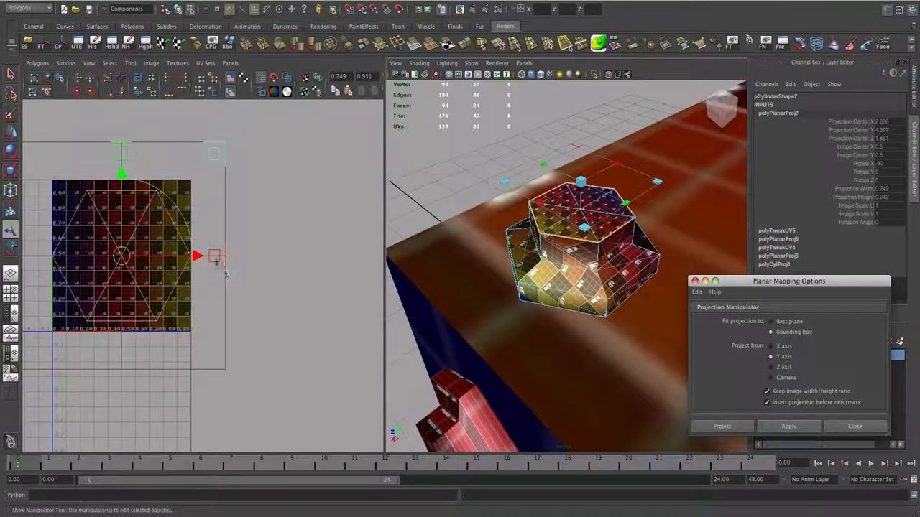
- Move the head top's projected UV shell off the texture square to a free spot above the bolt's remaining UV rings
drag(129, 257, 290, 213)
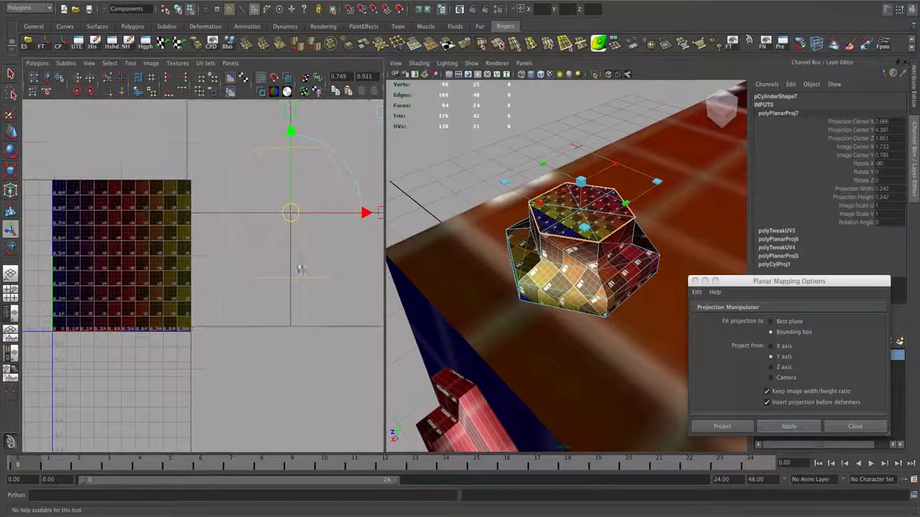
click(314, 392)
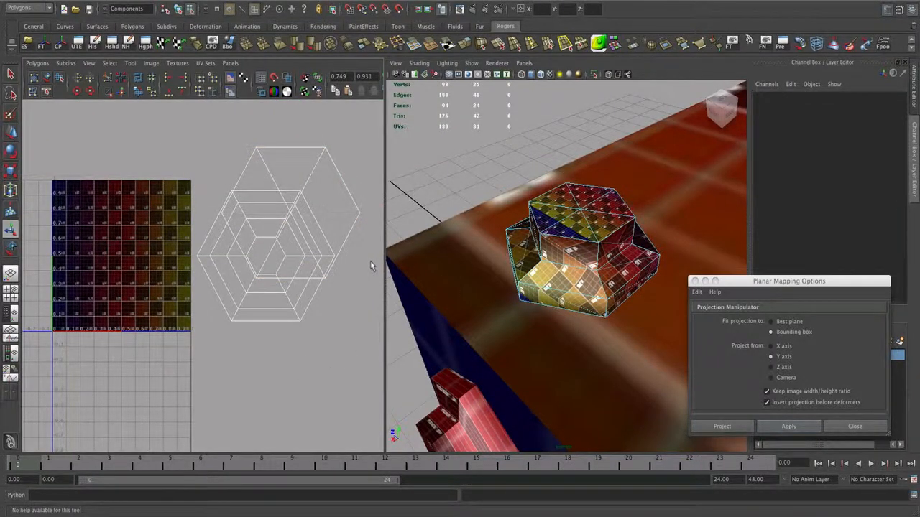
key(ctrl+z)
drag(290, 215, 300, 88)
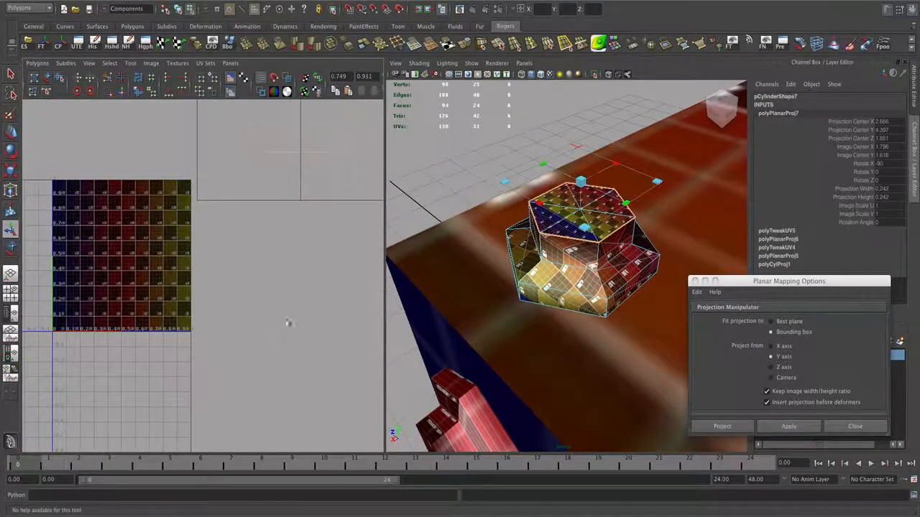
click(288, 335)
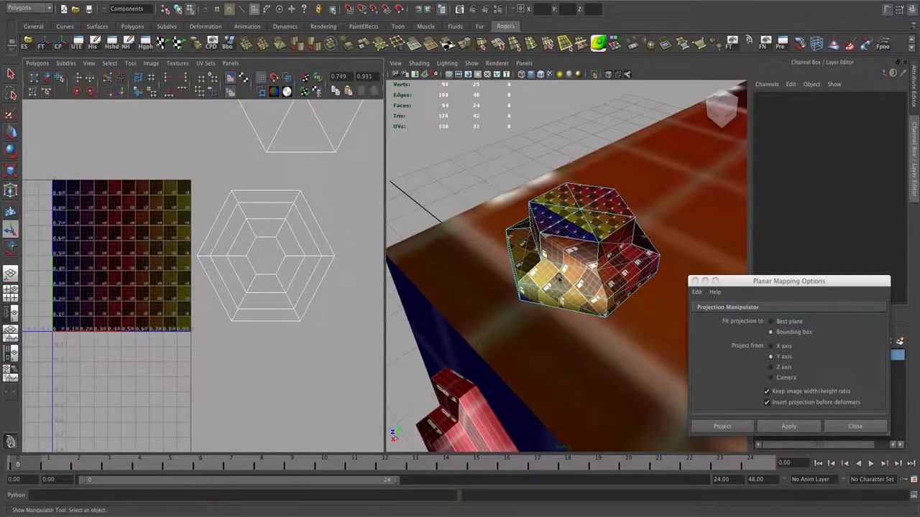
- Planar-map the six sloped faces around the bolt's base along the Y axis and move their UV shell above the texture square
right_drag(559, 280, 568, 262)
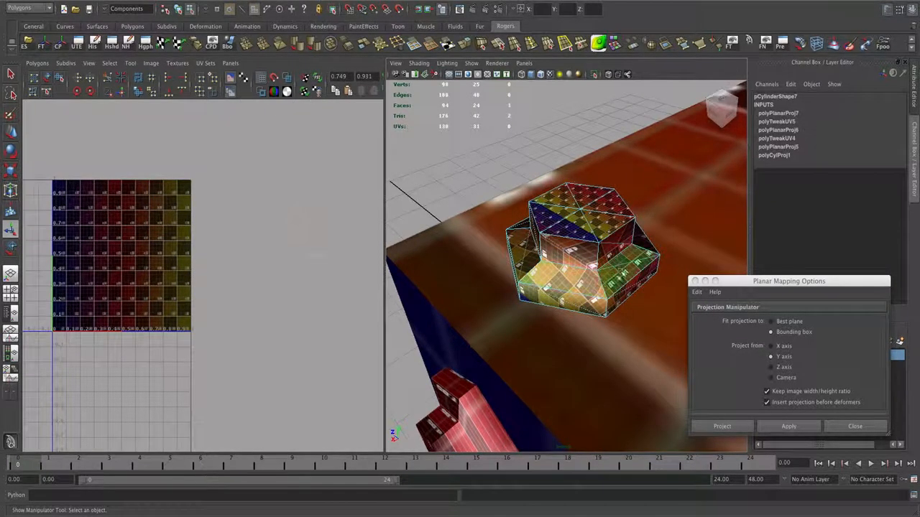
drag(542, 233, 506, 270)
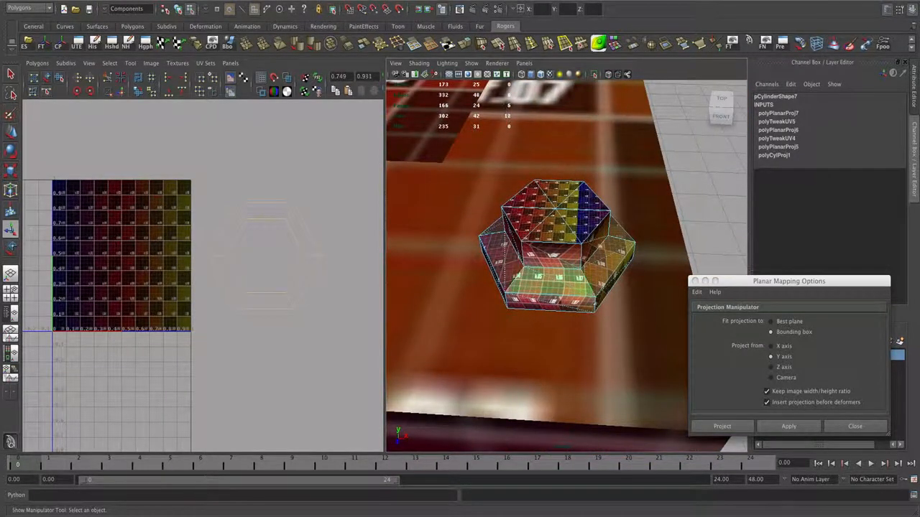
click(789, 426)
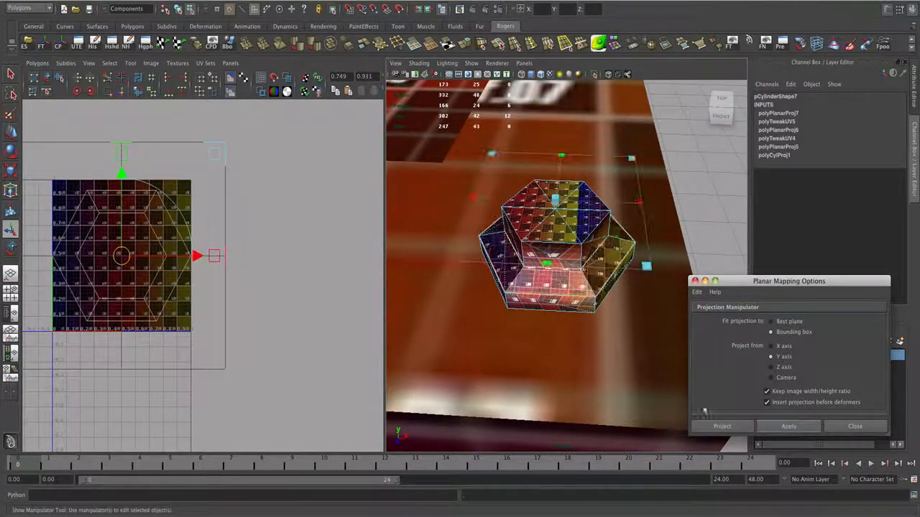
drag(154, 265, 166, 129)
click(259, 255)
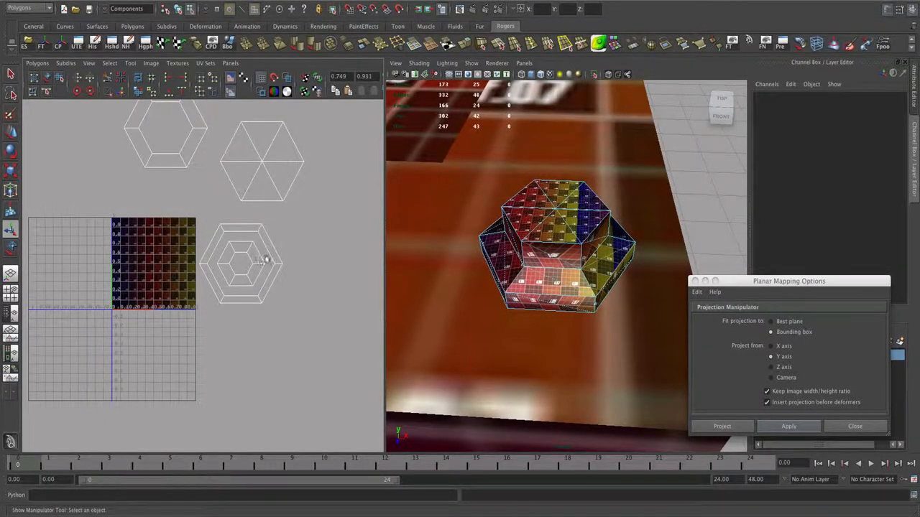
- Apply cylindrical mapping to the bolt's twelve vertical side faces and move the resulting UV strips outside the texture square, below the other shells
alt+right_drag(266, 260, 293, 262)
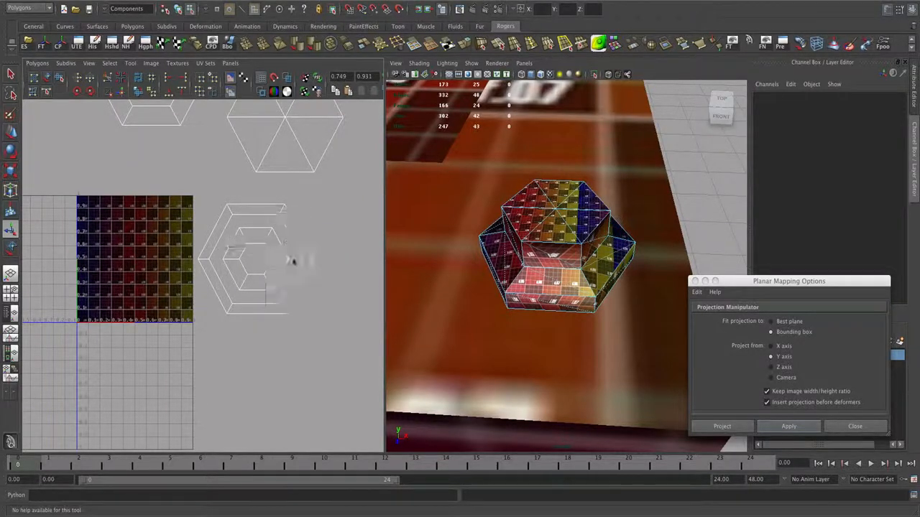
key(F8)
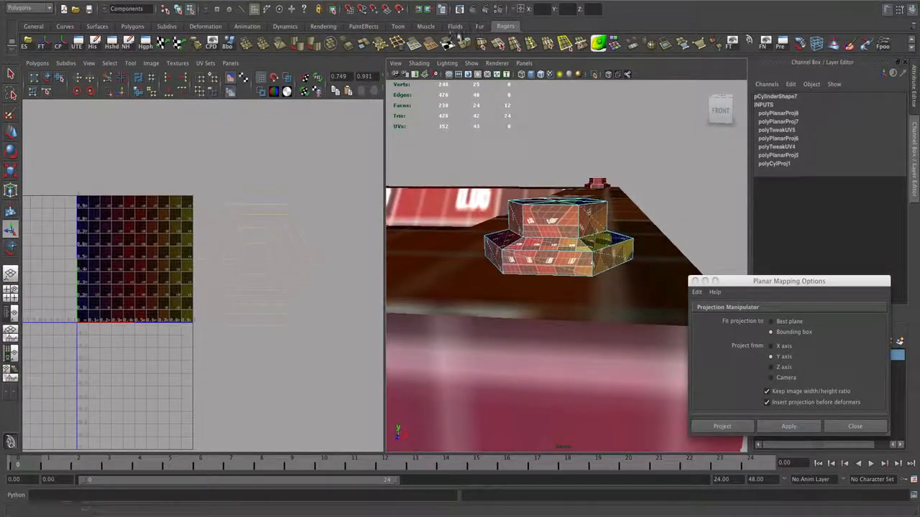
click(460, 1)
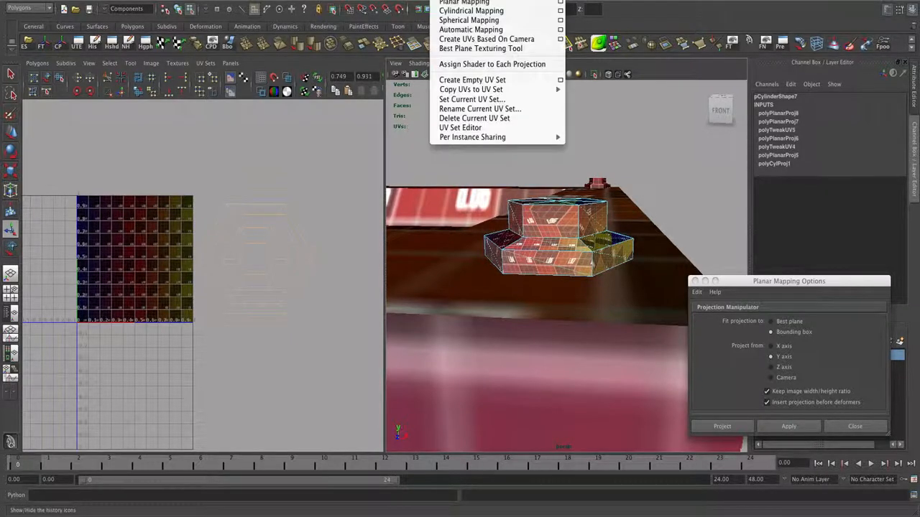
click(462, 11)
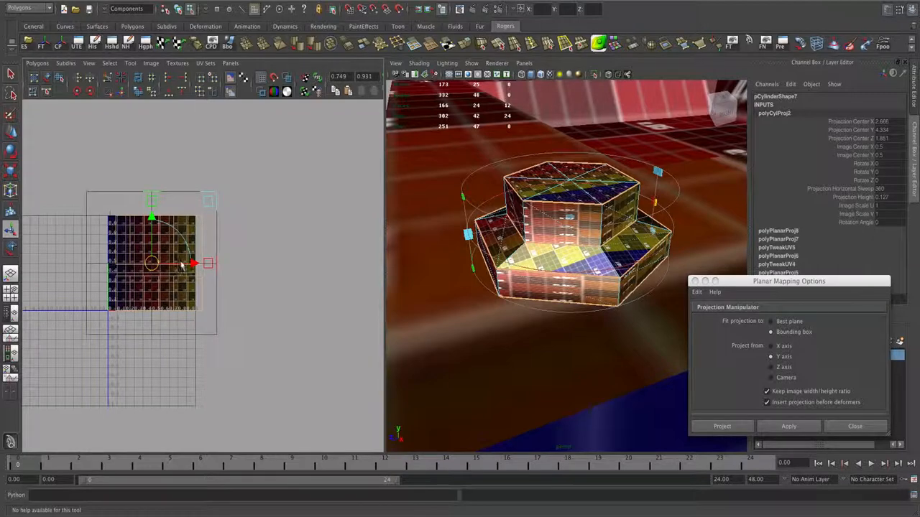
drag(151, 266, 267, 345)
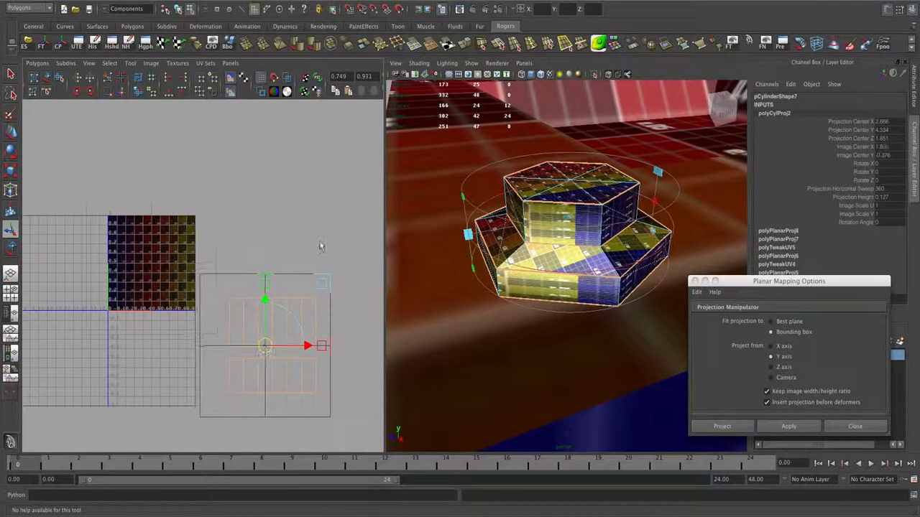
click(307, 281)
alt+middle_drag(308, 281, 296, 255)
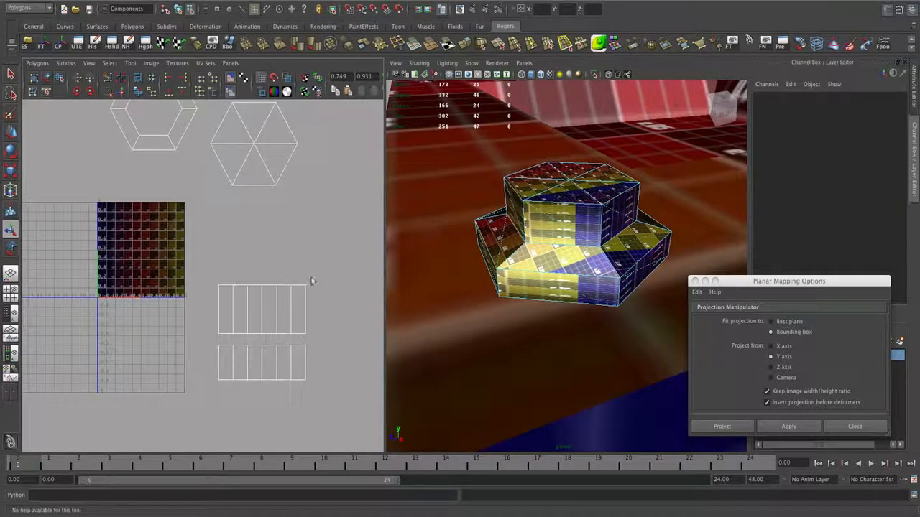
- Select the UV strip of the head's side faces and scale it down vertically to just over a quarter of its height
click(205, 340)
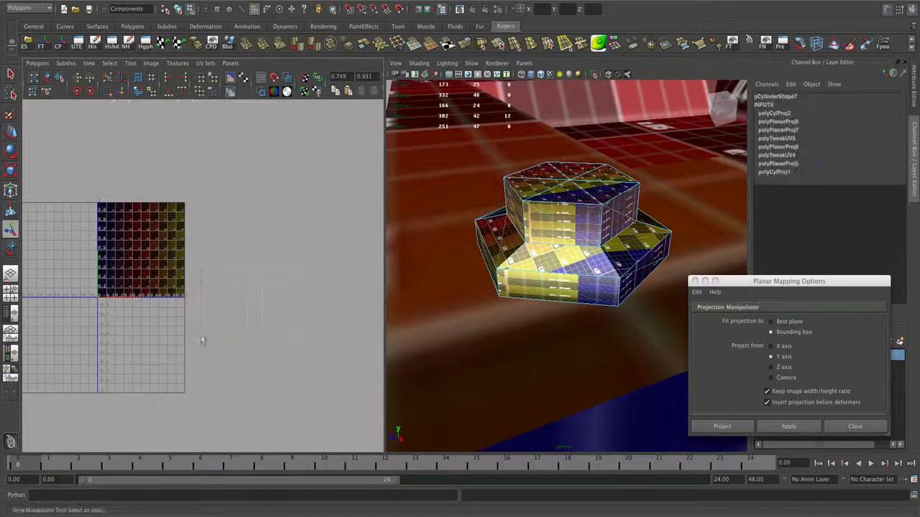
click(316, 346)
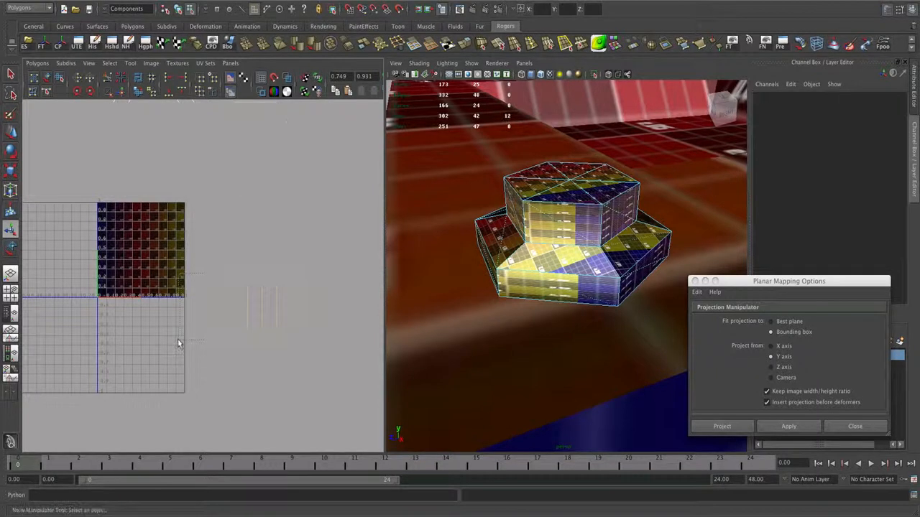
click(230, 302)
key(w)
right_drag(273, 303, 311, 296)
key(r)
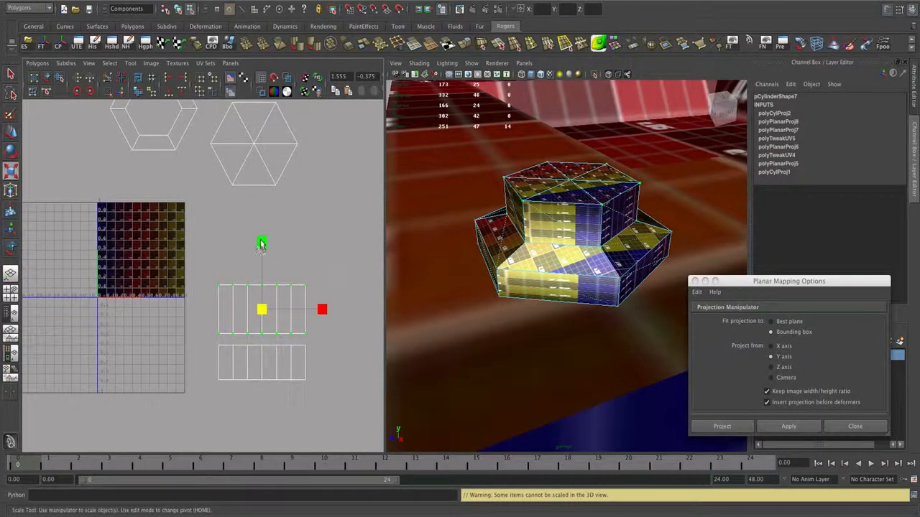
drag(261, 243, 260, 296)
- Move the head's side UV strip onto the texture square and align it across the full width, just below the first checker row
scroll(602, 263, up, 4)
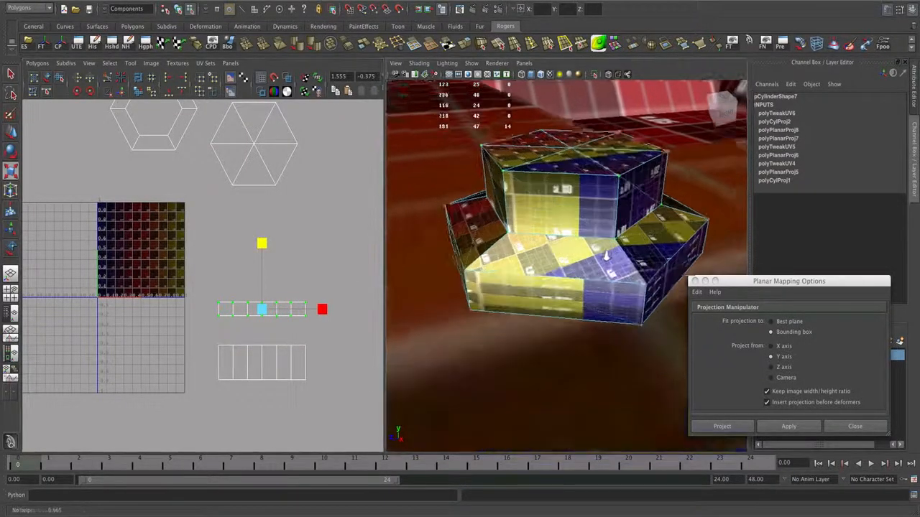
scroll(332, 290, up, 2)
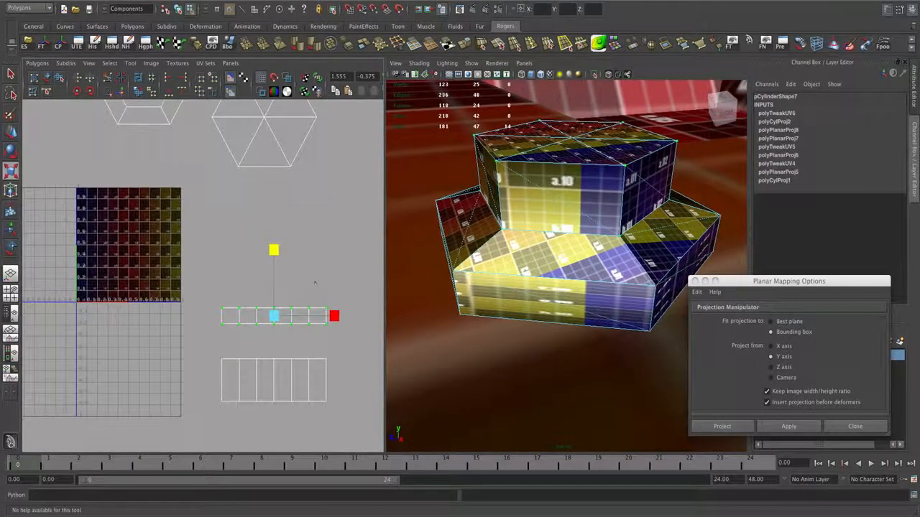
key(w)
drag(272, 317, 129, 203)
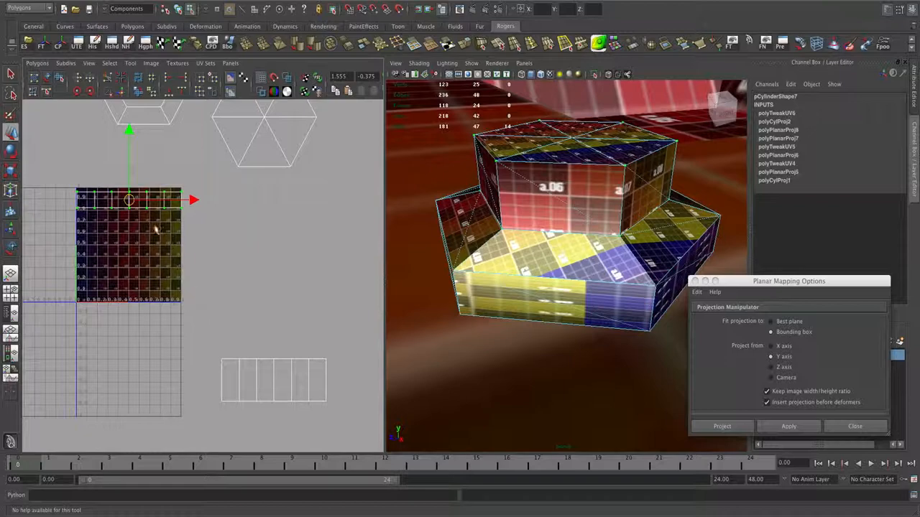
alt+right_drag(155, 230, 162, 237)
alt+middle_drag(163, 236, 240, 289)
mouse_move(121, 230)
alt+right_down()
mouse_move(253, 239)
mouse_move(119, 237)
alt+right_up()
mouse_move(185, 205)
mouse_down()
mouse_move(193, 194)
mouse_move(191, 222)
mouse_up()
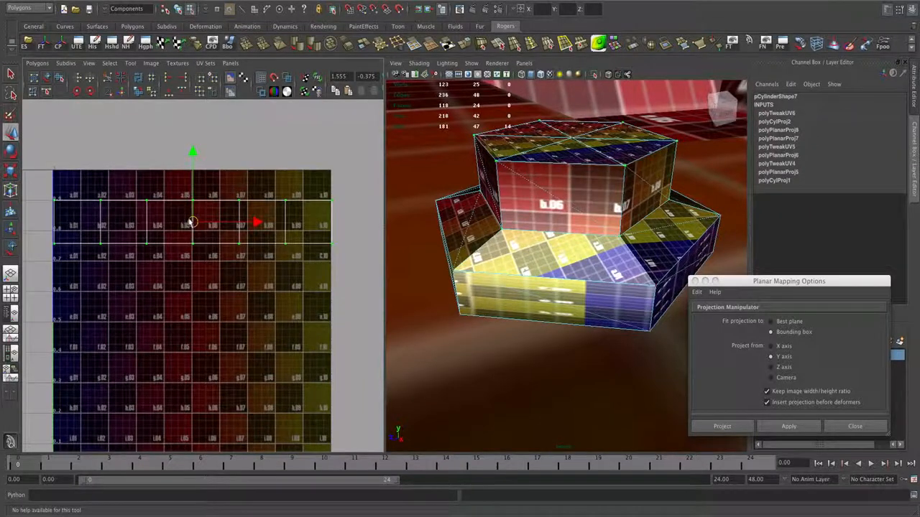
drag(257, 224, 255, 223)
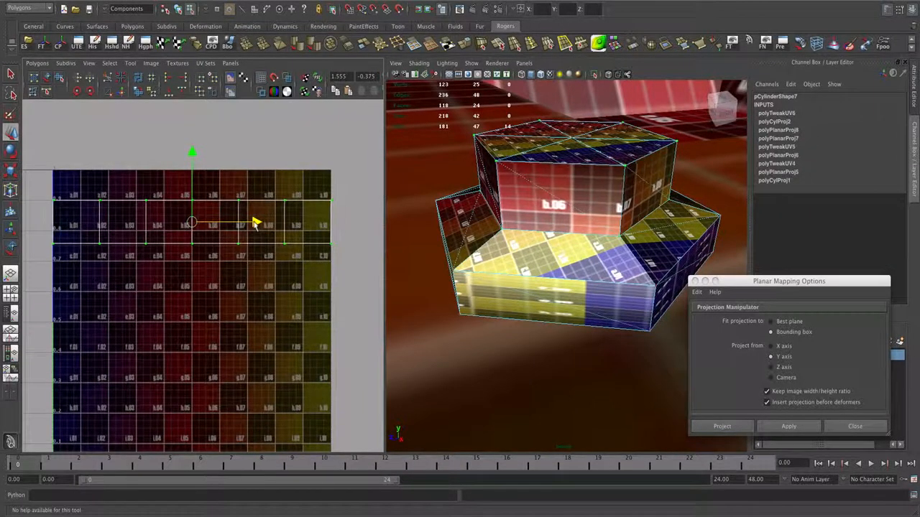
- Select the lower row of UVs on the head's side strip and raise it to shorten the strip
drag(342, 271, 43, 233)
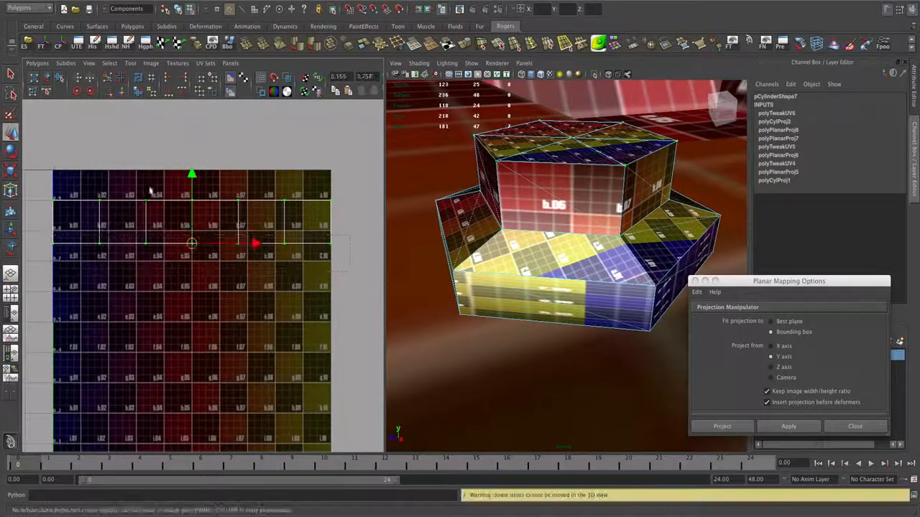
drag(191, 184, 191, 163)
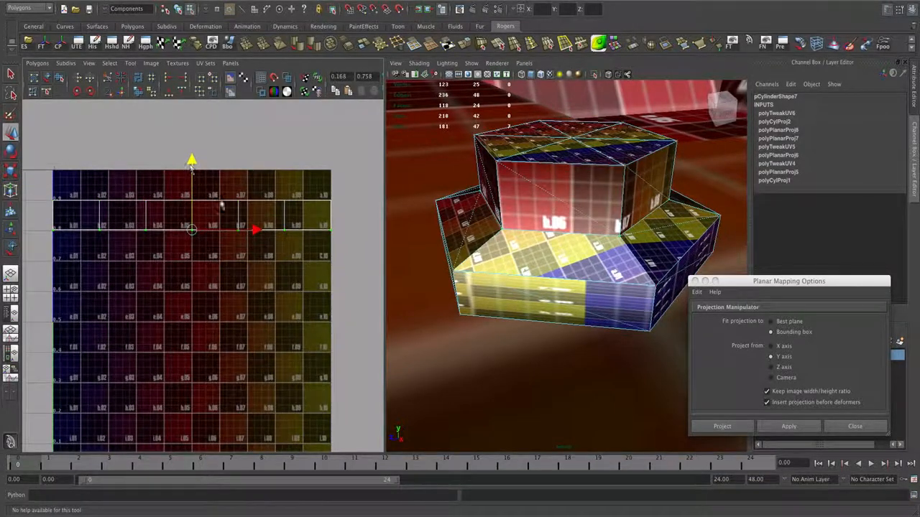
- Move the head's side UV strip horizontally off the texture square so it starts at the square's right edge
alt+right_drag(179, 228, 135, 276)
alt+middle_drag(209, 275, 185, 242)
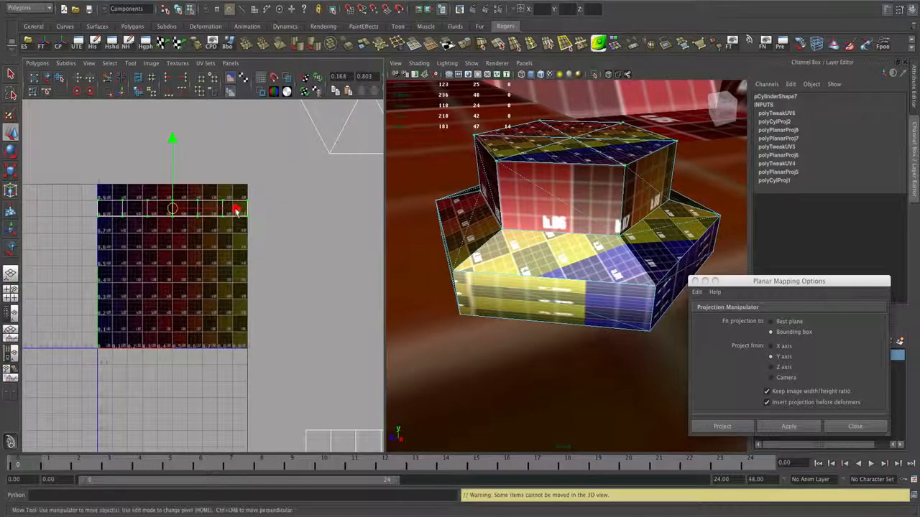
drag(240, 215, 391, 222)
alt+middle_drag(307, 262, 212, 198)
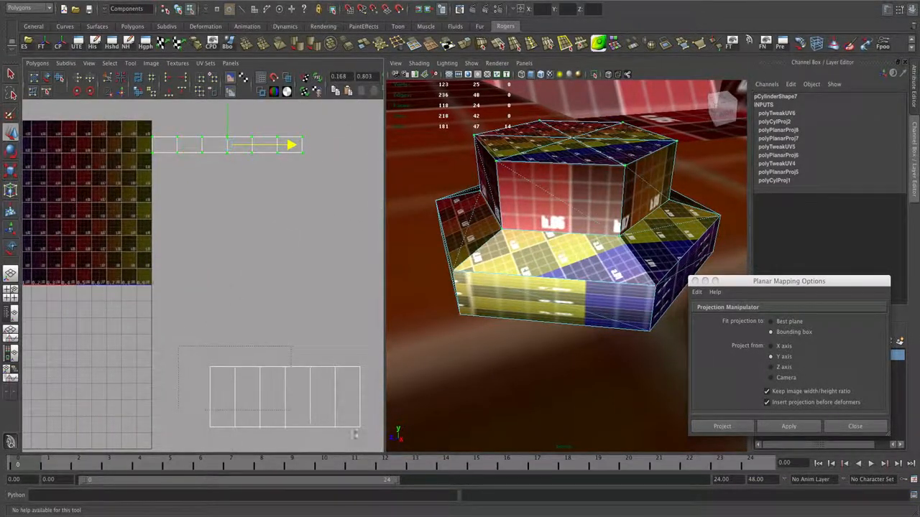
- Place the base's side UV strip across the texture's bottom edge and lower its upper UV row to one checker row high
drag(354, 434, 363, 434)
drag(288, 408, 163, 287)
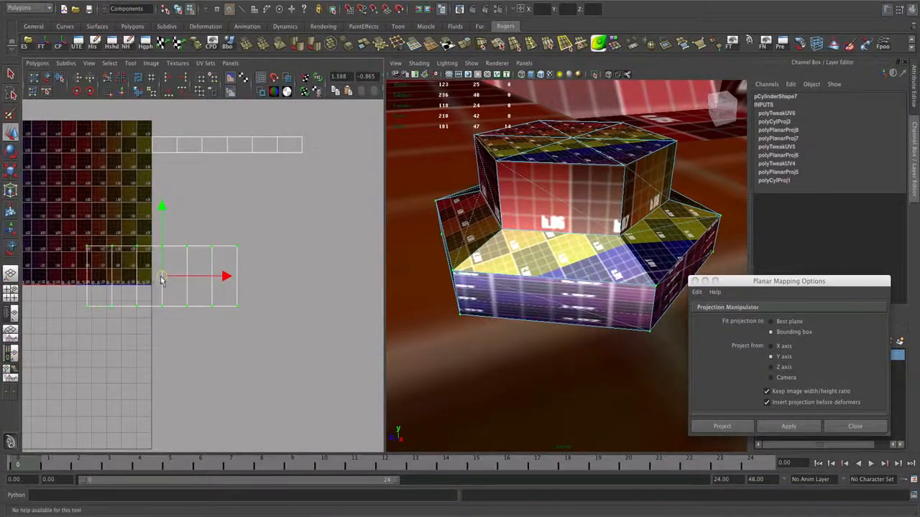
alt+middle_drag(172, 284, 285, 310)
drag(286, 312, 177, 253)
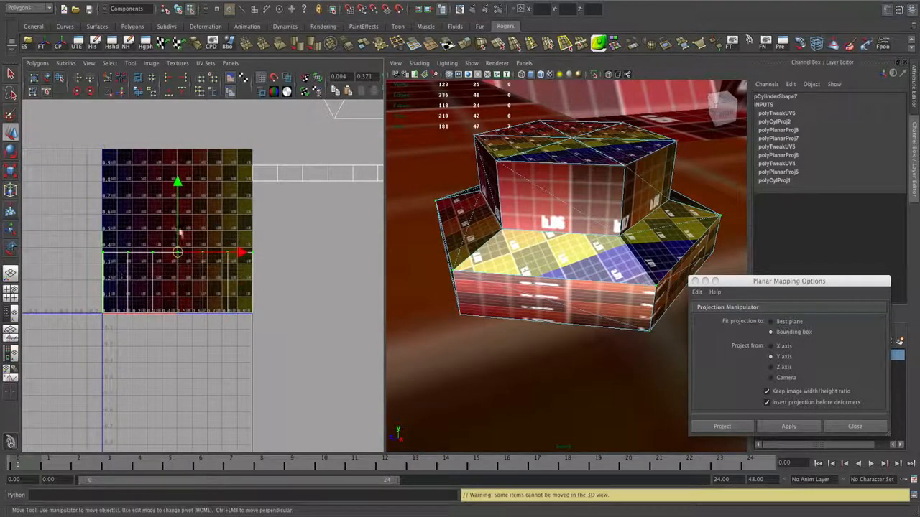
drag(177, 185, 178, 228)
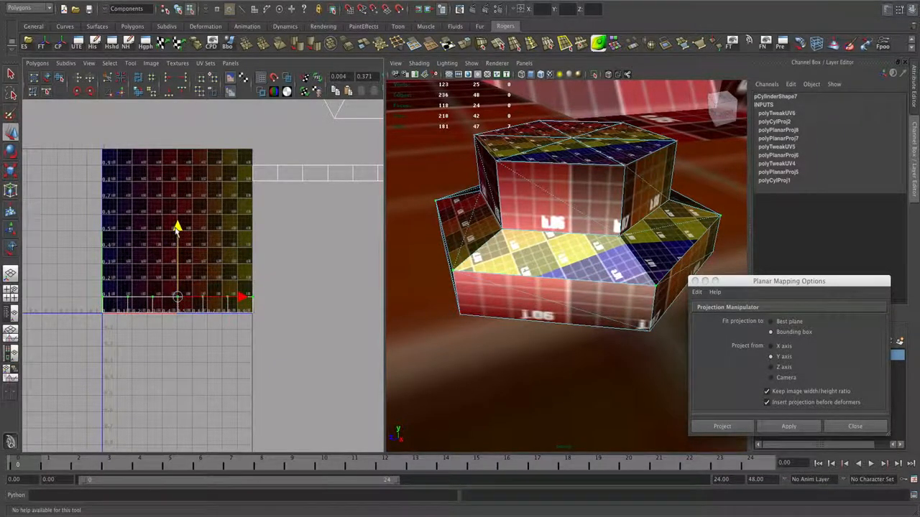
- Raise the head strip's upper UV row to the texture's top edge and move the base's side strip outside the texture, just below it
alt+middle_drag(330, 236, 268, 238)
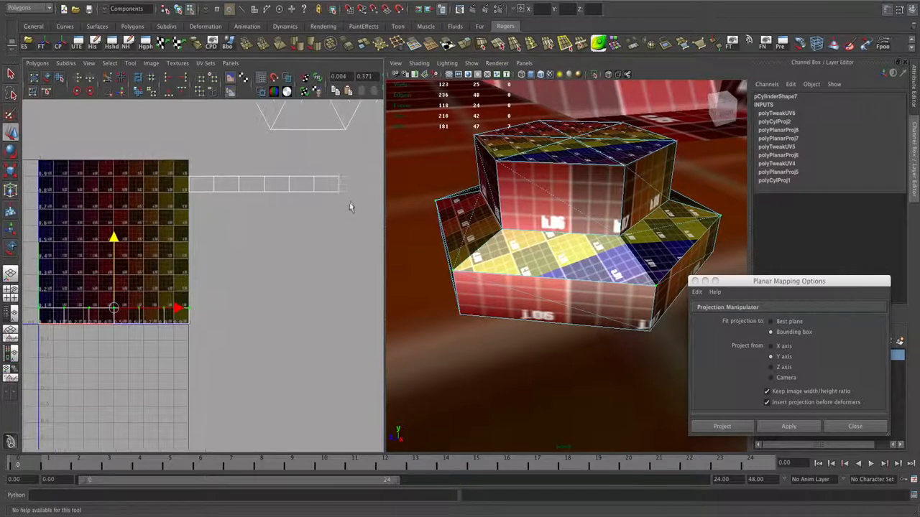
drag(167, 166, 169, 165)
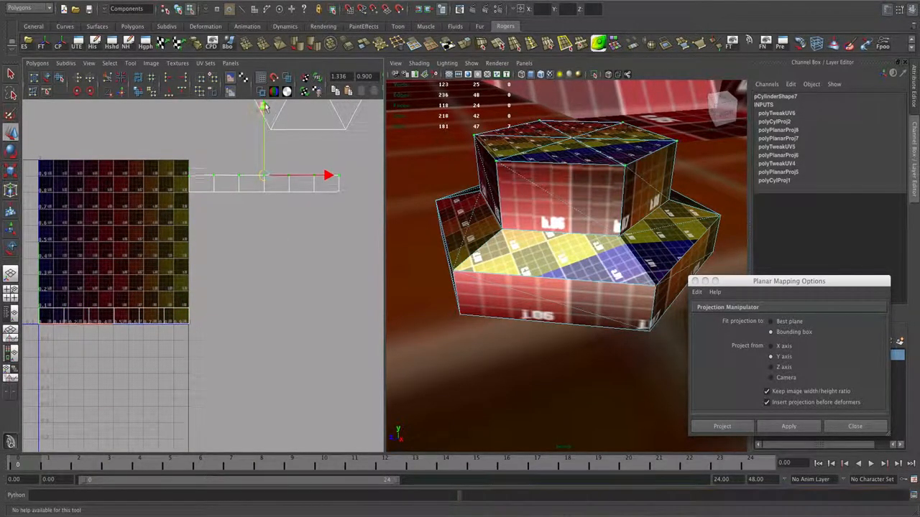
mouse_move(264, 109)
mouse_down()
mouse_move(266, 91)
mouse_move(267, 103)
mouse_up()
drag(204, 273, 36, 377)
drag(114, 316, 267, 220)
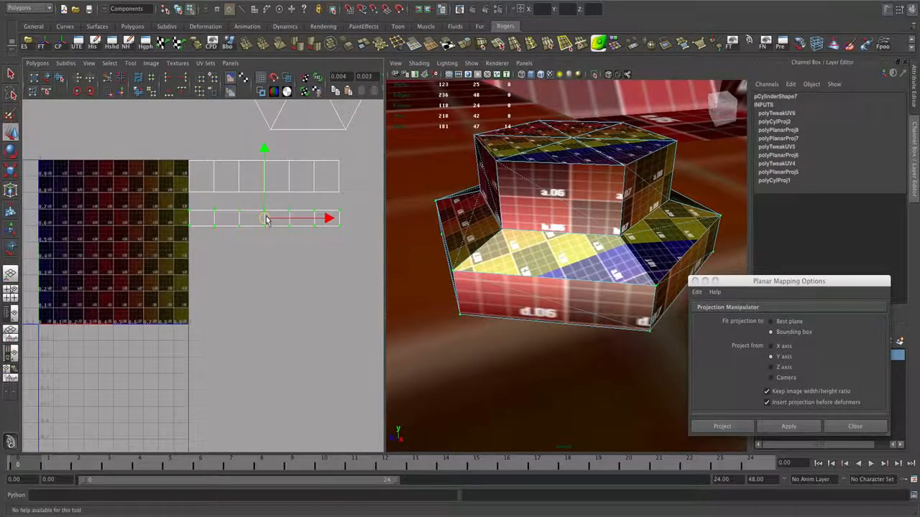
- Select the UV shell of the bolt head's hexagonal top and scale it down uniformly to just over a quarter of its size
alt+right_drag(310, 220, 260, 238)
alt+middle_drag(310, 200, 311, 249)
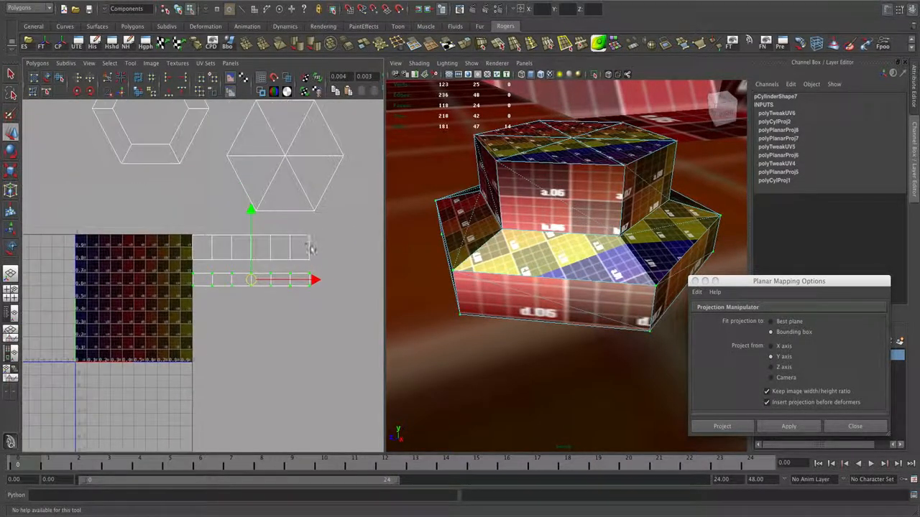
alt+middle_drag(345, 189, 332, 245)
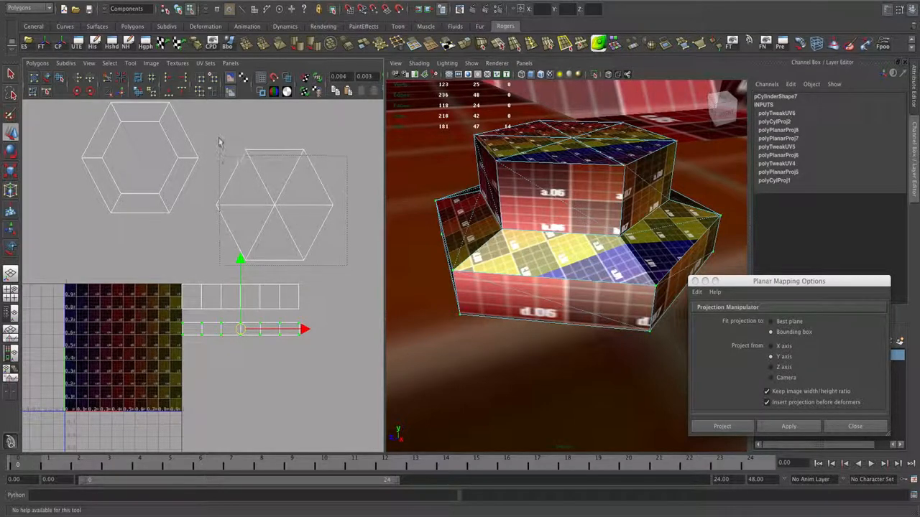
drag(214, 137, 214, 136)
key(r)
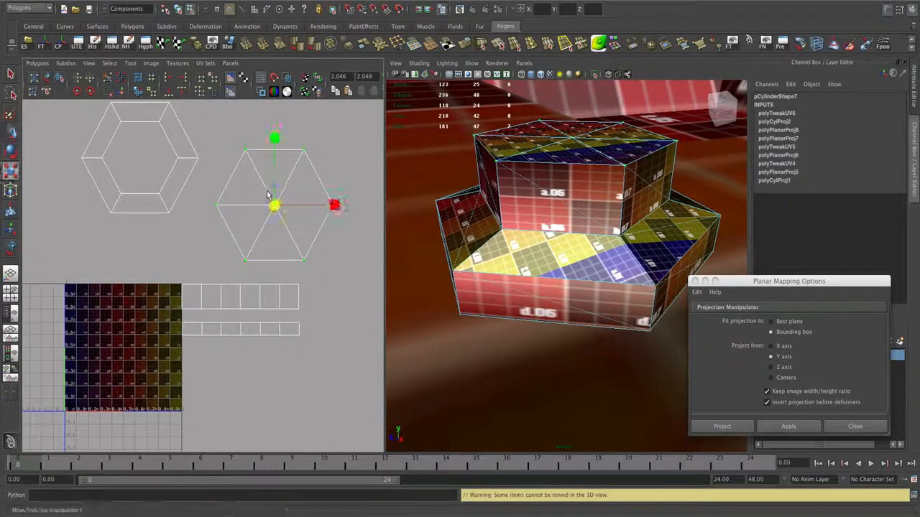
drag(274, 205, 301, 171)
key(w)
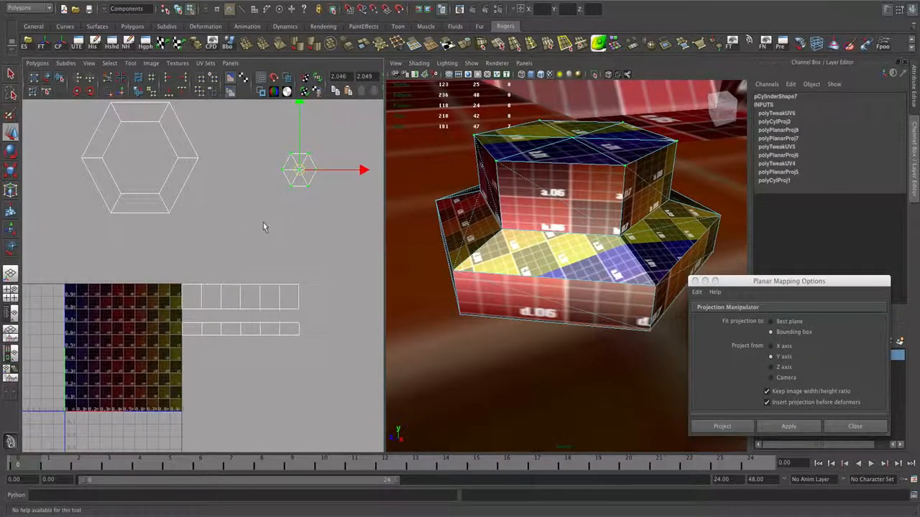
- Move the base's side UV strip straight down to the level of the texture square's bottom edge
alt+right_drag(263, 226, 226, 223)
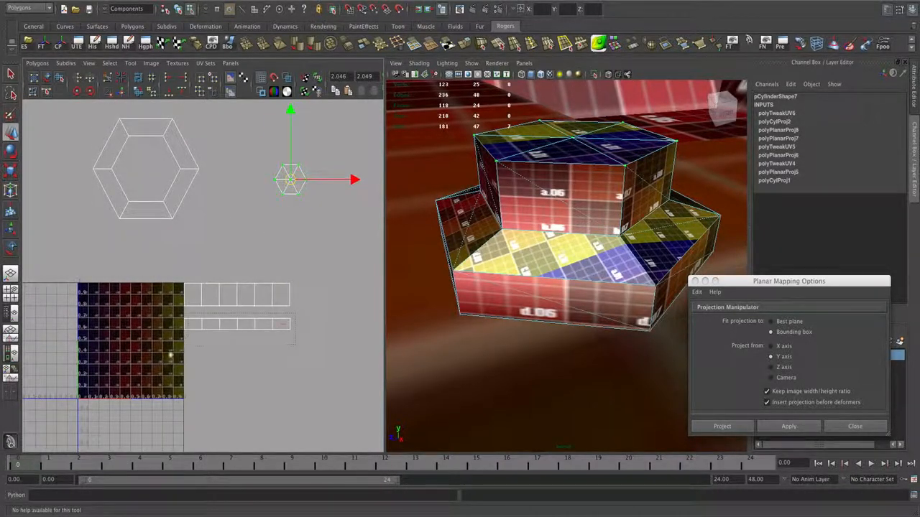
drag(170, 355, 170, 356)
drag(233, 261, 233, 337)
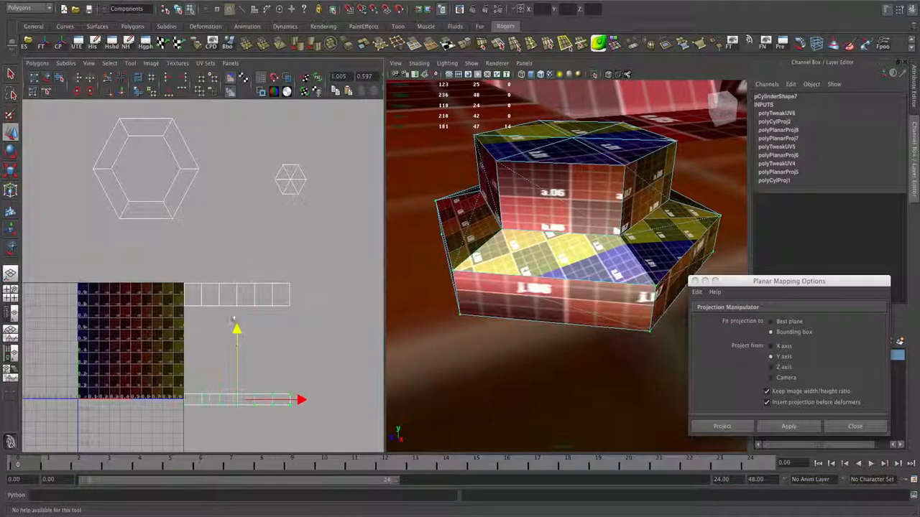
- Move the hexagonal ring shell between the two side strips and scale it down to a fraction of its size
drag(85, 114, 213, 234)
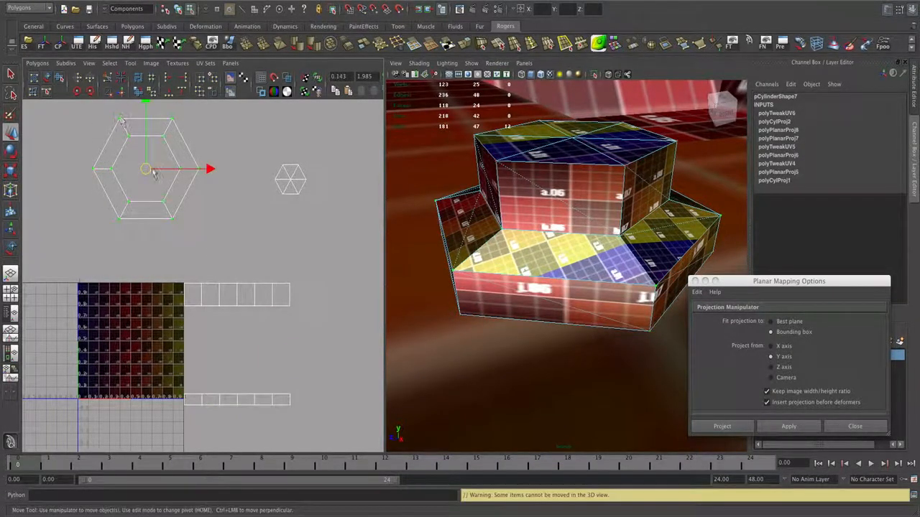
drag(149, 170, 211, 329)
key(r)
alt+right_drag(211, 329, 314, 329)
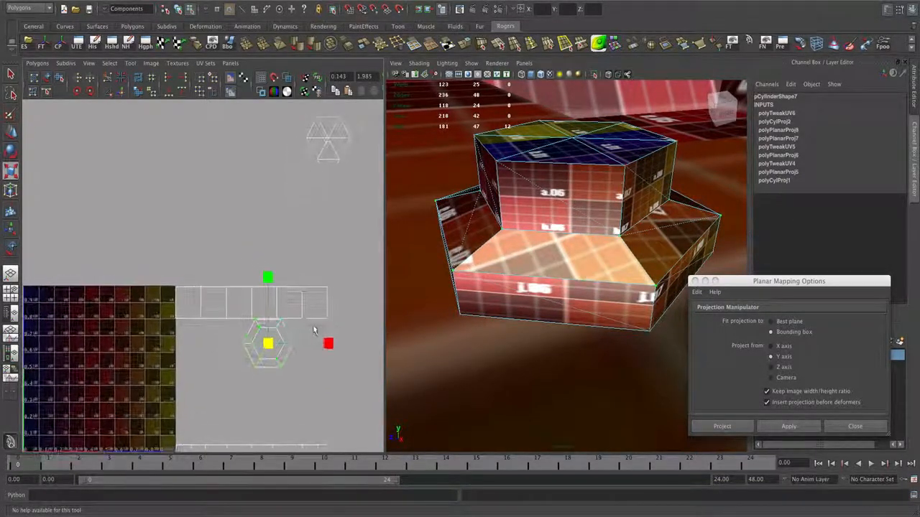
key(w)
drag(270, 350, 268, 347)
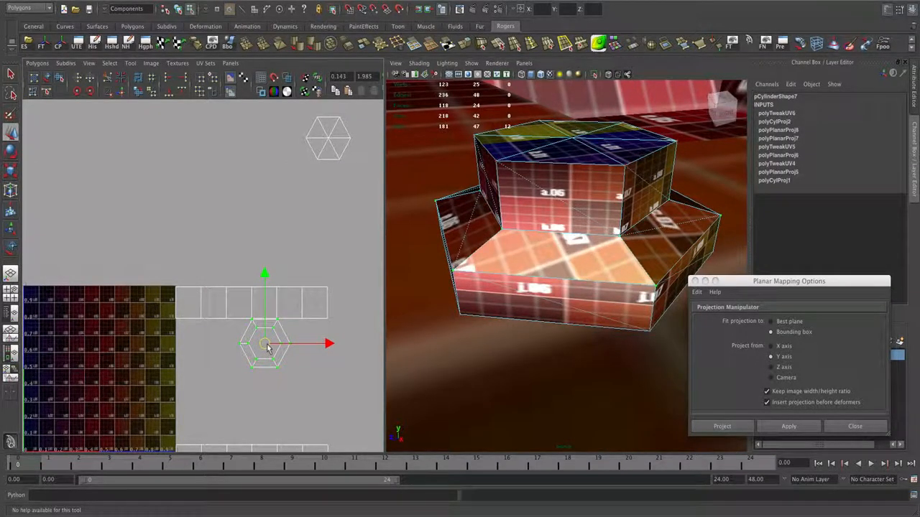
- Scale the hexagonal ring shell up by about one and a half times and lower it clear of the head's side strip
key(r)
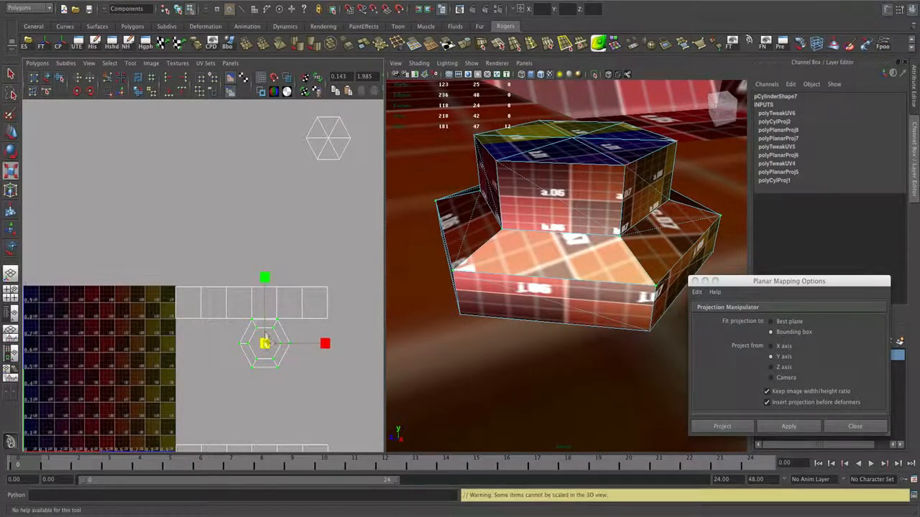
drag(265, 345, 299, 322)
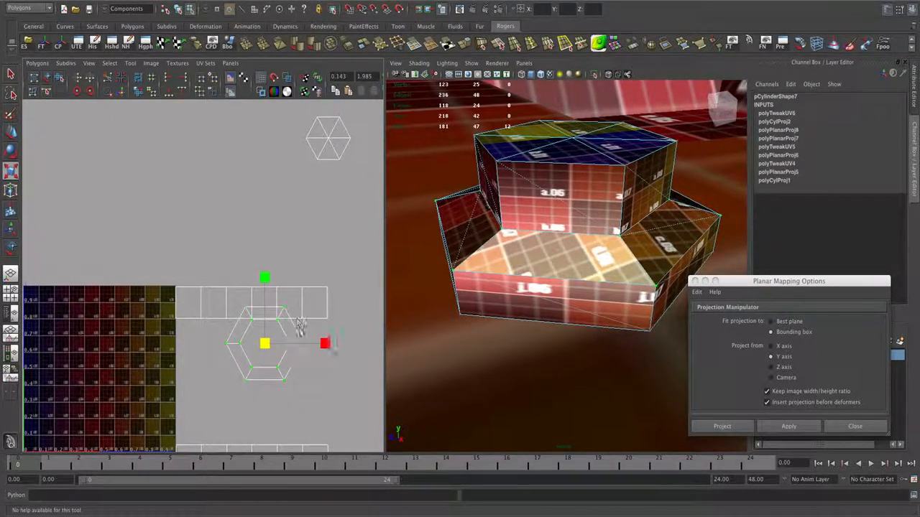
scroll(199, 324, down, 2)
key(w)
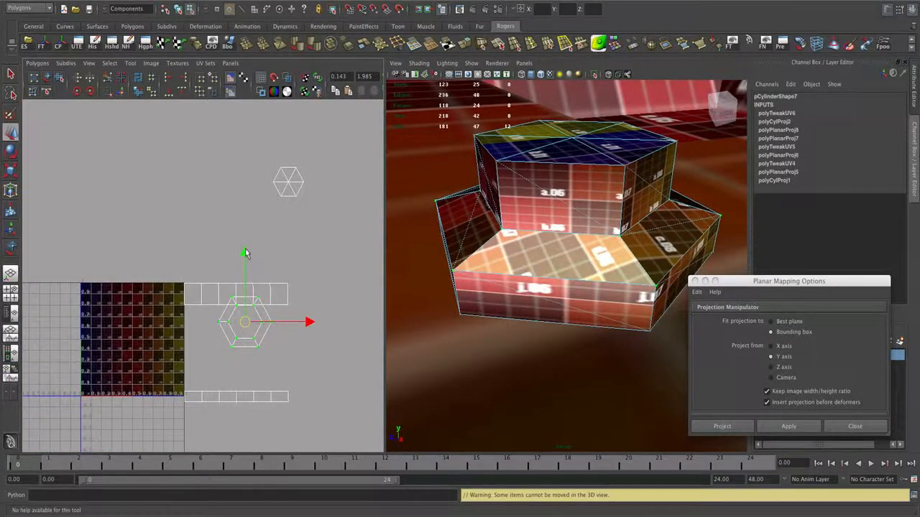
drag(244, 253, 244, 270)
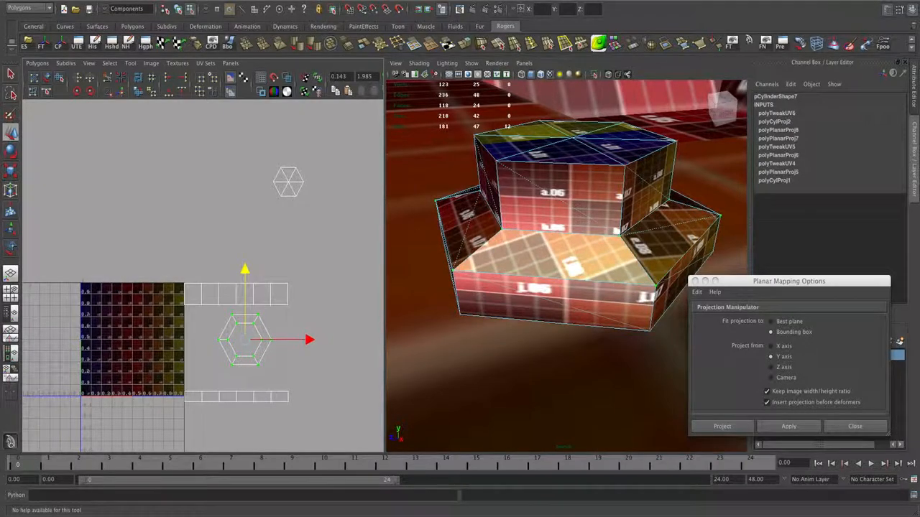
- Move the base's side UV strip up beneath the ring shell and enlarge it uniformly to about one and a half times its size
drag(249, 403, 159, 418)
drag(240, 398, 295, 375)
key(r)
key(w)
key(r)
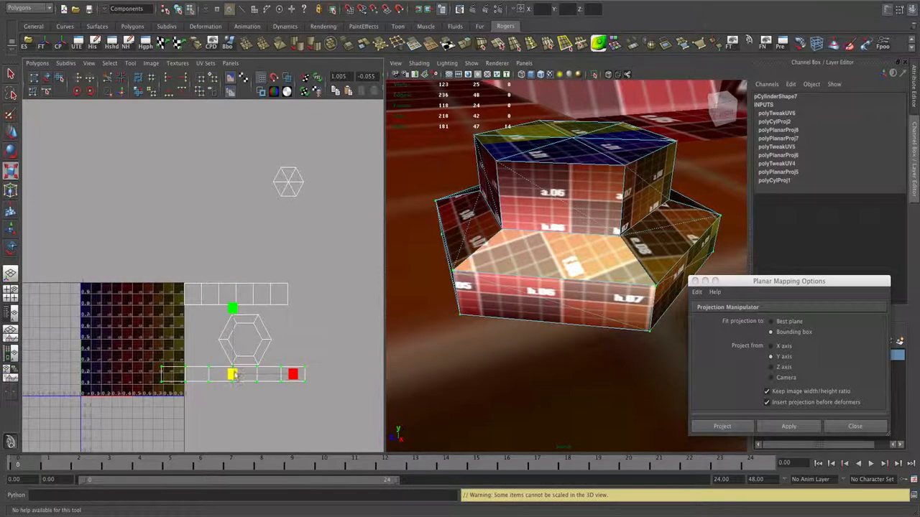
drag(235, 375, 241, 374)
key(w)
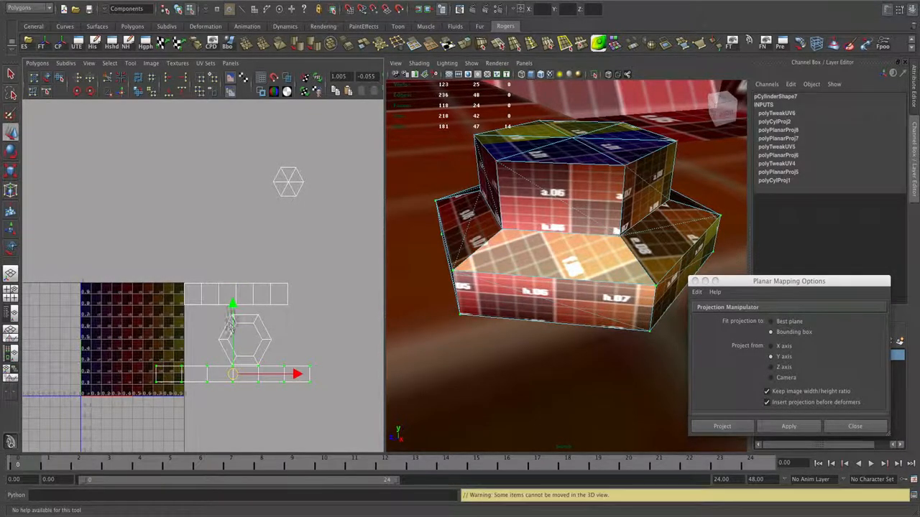
drag(232, 304, 232, 308)
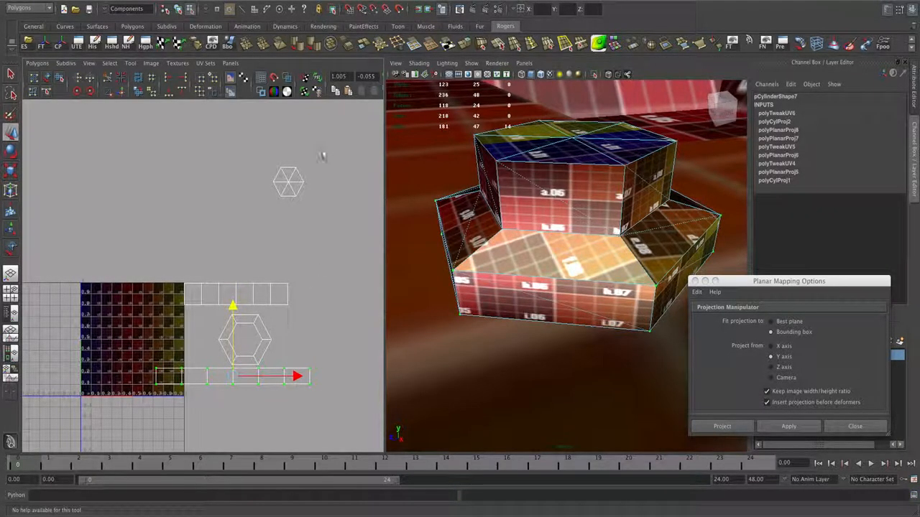
- Move the head's hexagonal top shell into the centre of the ring shell
click(288, 178)
drag(288, 183, 245, 341)
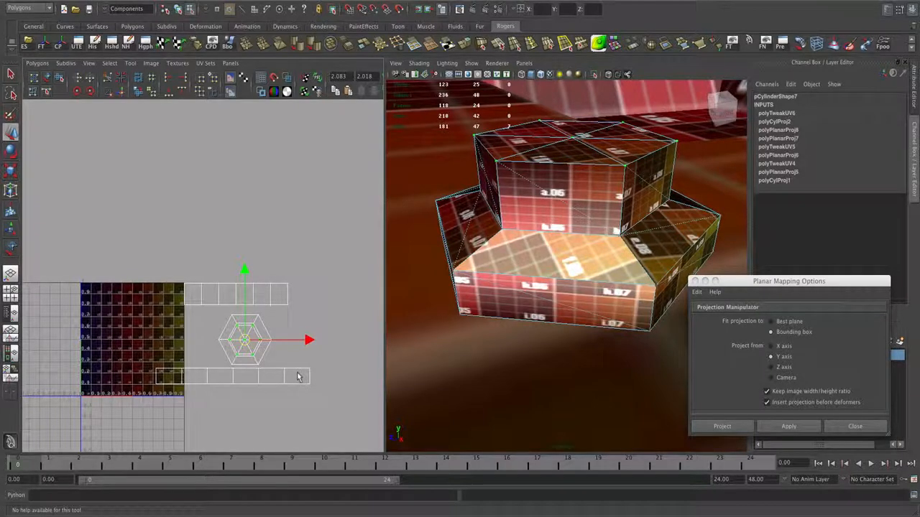
- Select all of the bolt's UV shells and scale them down together to under a third of their size
drag(180, 309, 125, 273)
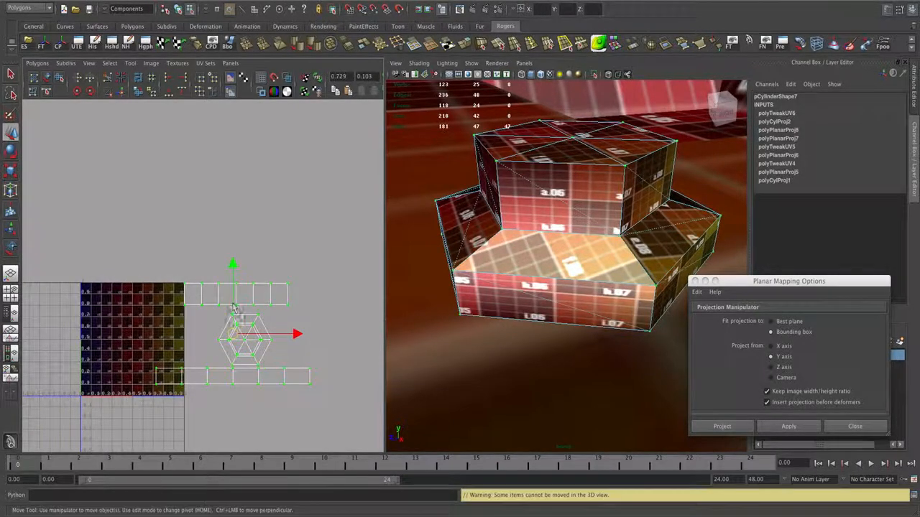
key(r)
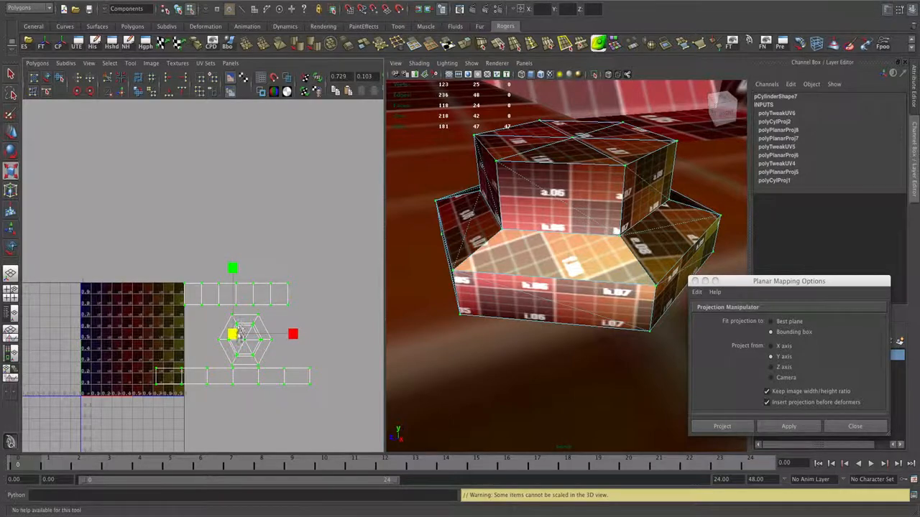
drag(241, 334, 192, 350)
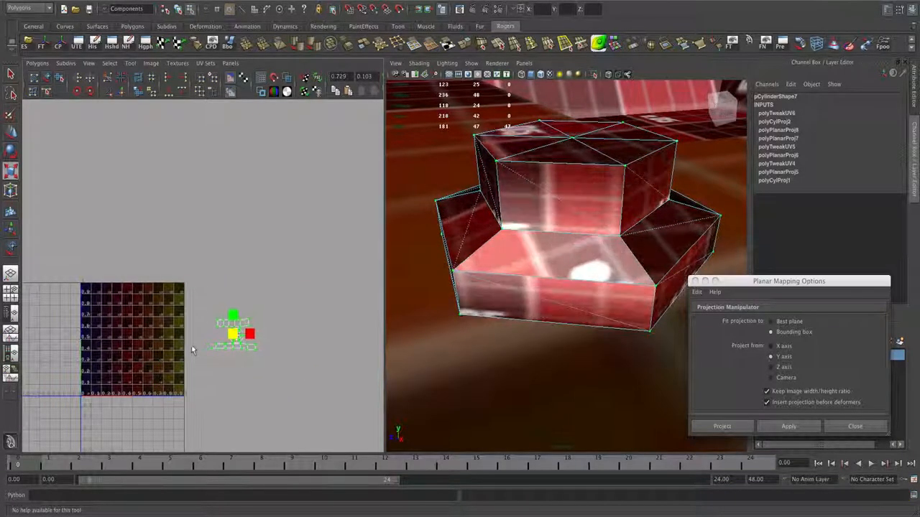
- Move all the bolt's UV shells together to just above the texture square's upper right corner
alt+right_drag(192, 350, 295, 347)
key(w)
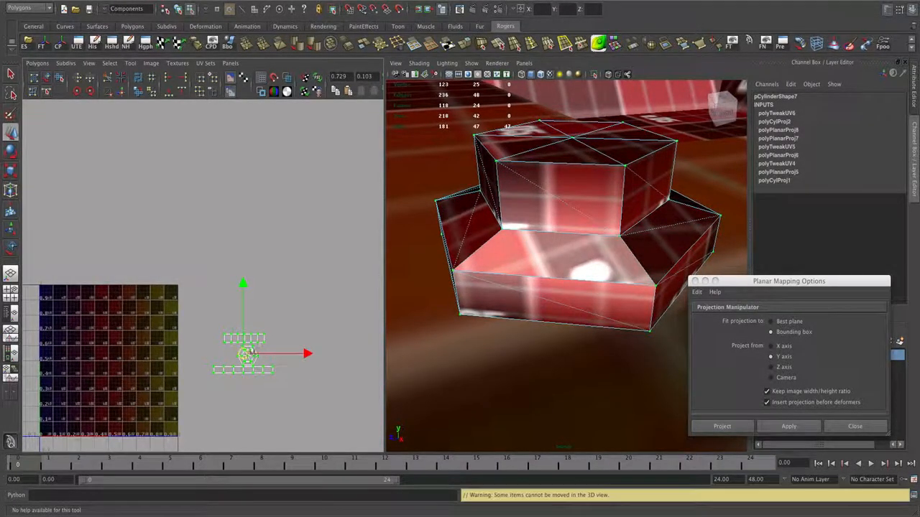
drag(248, 358, 161, 313)
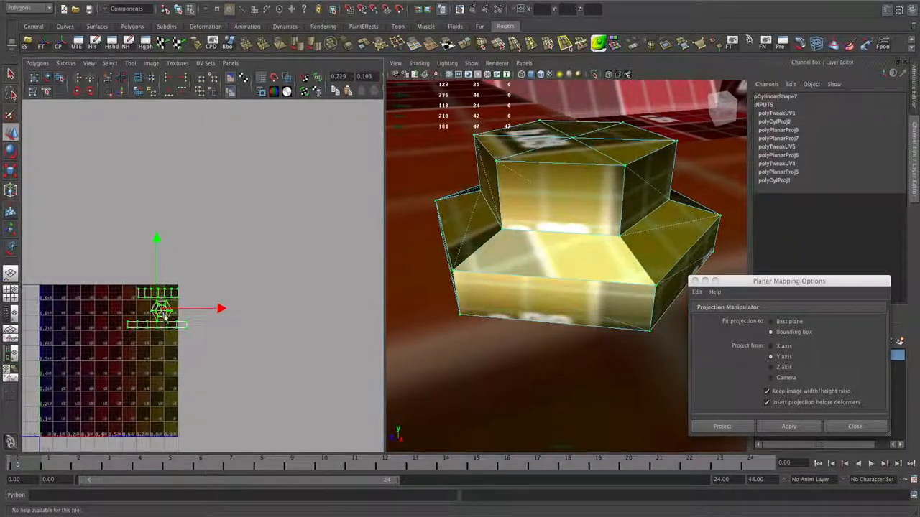
alt+right_drag(161, 312, 272, 320)
alt+middle_drag(234, 313, 310, 286)
alt+right_drag(309, 286, 373, 312)
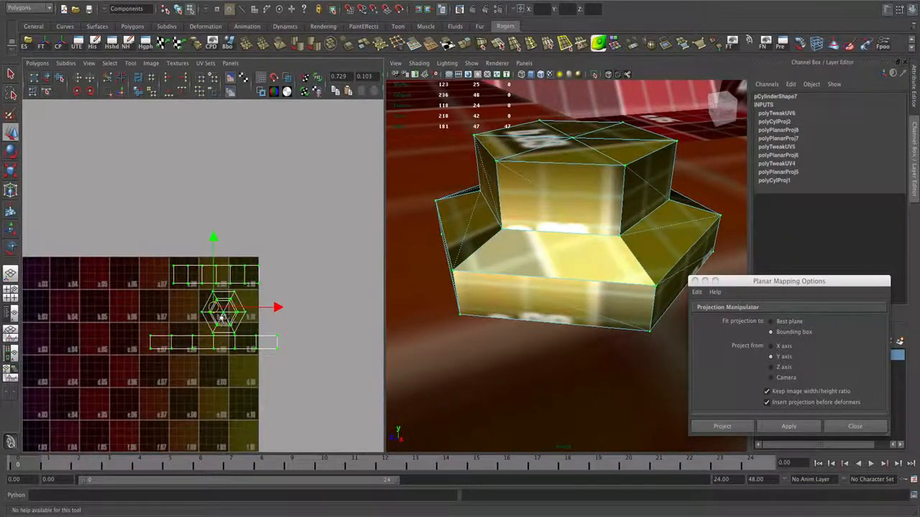
drag(221, 316, 234, 210)
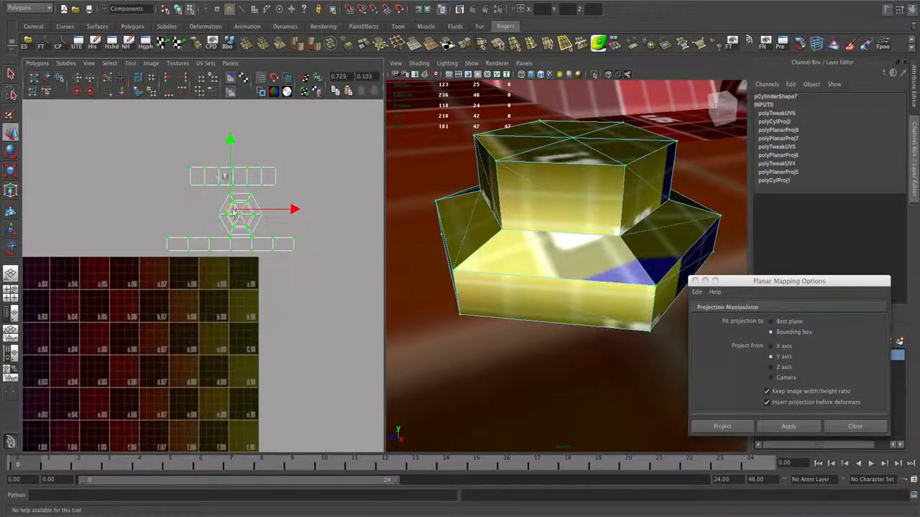
- Rotate all the bolt's UV shells 90 degrees clockwise and move them down over the texture's right edge, aligning the base strip with the top edge
click(91, 92)
click(91, 93)
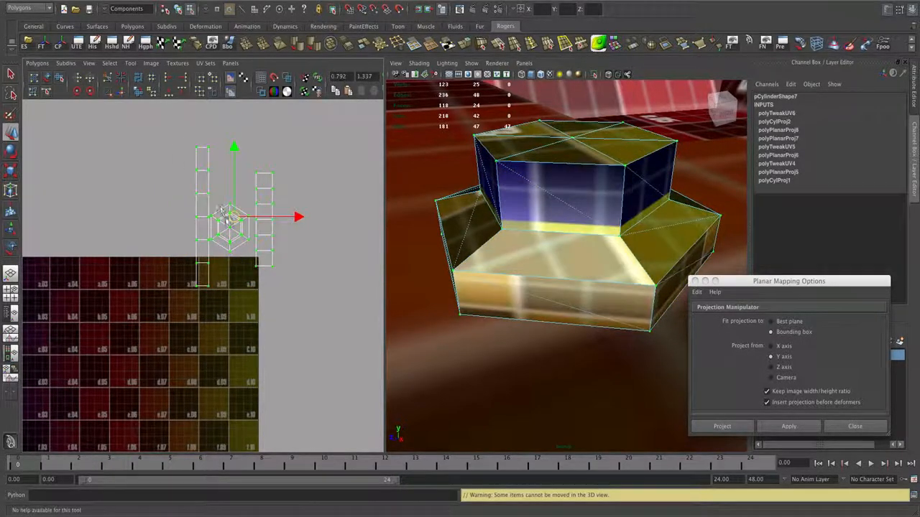
drag(232, 220, 253, 268)
drag(253, 332, 252, 330)
alt+middle_drag(290, 347, 289, 278)
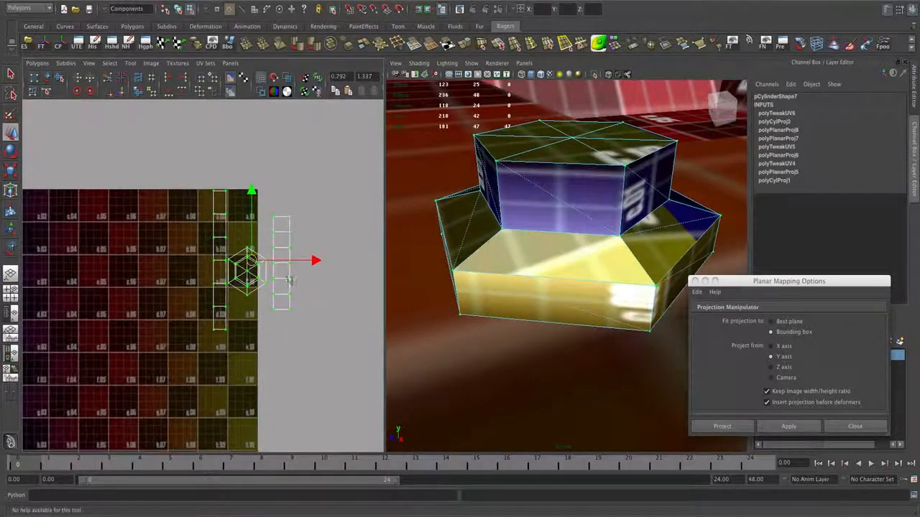
- Pack the bolt's two side strips next to each other in the texture's upper right corner and place the hexagonal shells beneath the head strip
drag(269, 232, 232, 316)
drag(302, 279, 391, 276)
drag(268, 211, 268, 210)
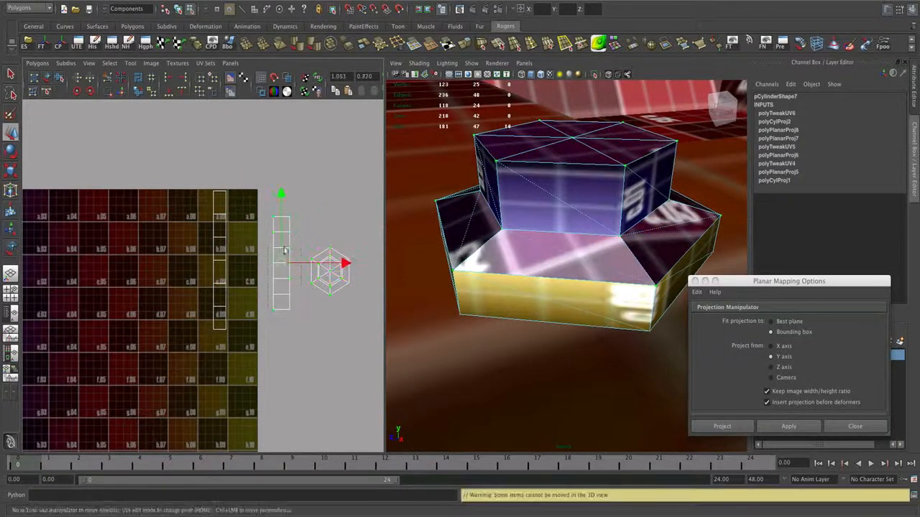
drag(283, 266, 201, 239)
drag(220, 303, 237, 345)
drag(268, 263, 301, 265)
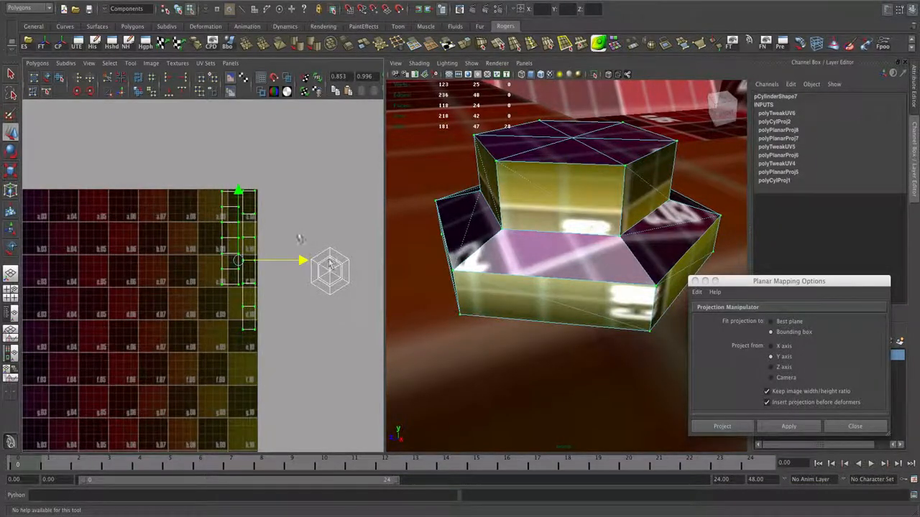
drag(352, 312, 219, 312)
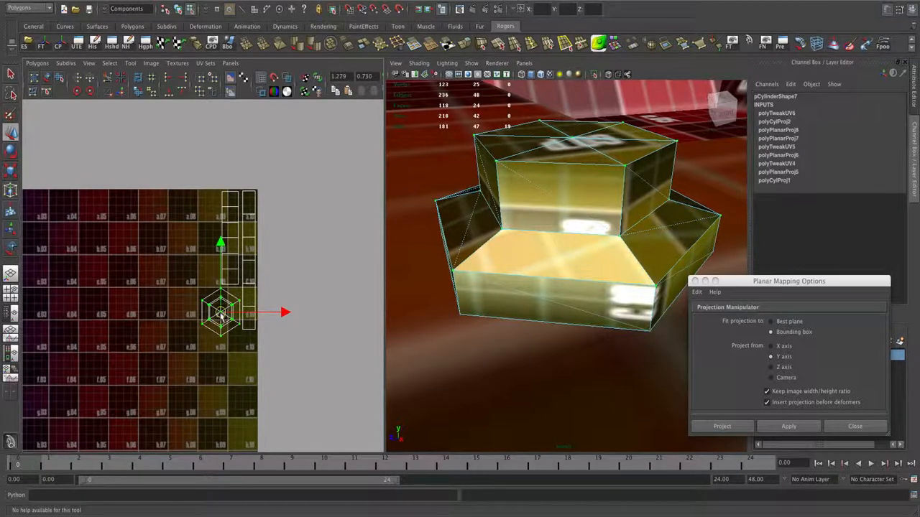
- Return to object mode and examine the mapped bolt's UV shells alongside the crate's on the shared texture
scroll(169, 318, down, 3)
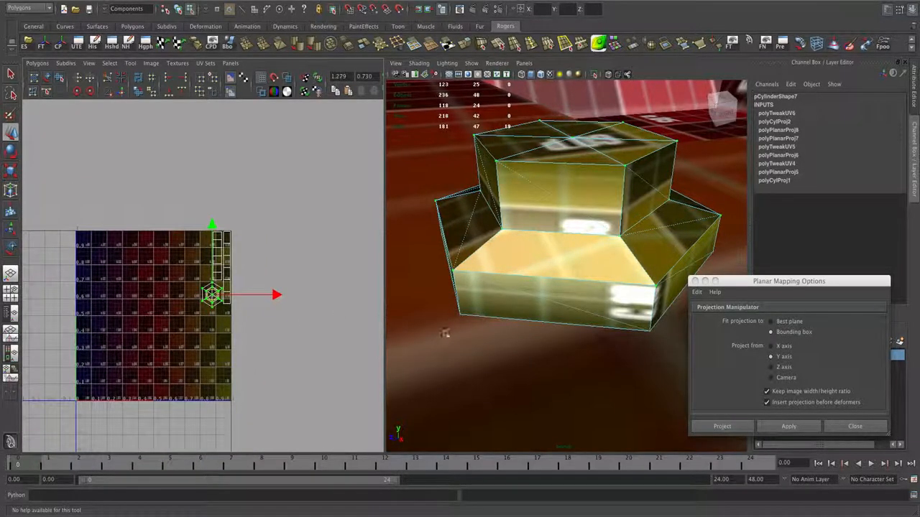
click(445, 335)
scroll(272, 325, down, 1)
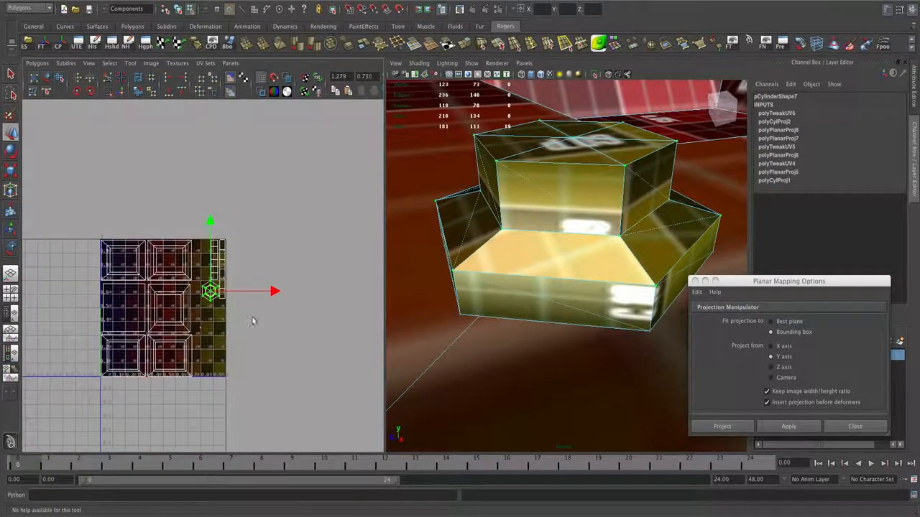
alt+right_drag(478, 295, 427, 289)
alt+drag(517, 292, 536, 302)
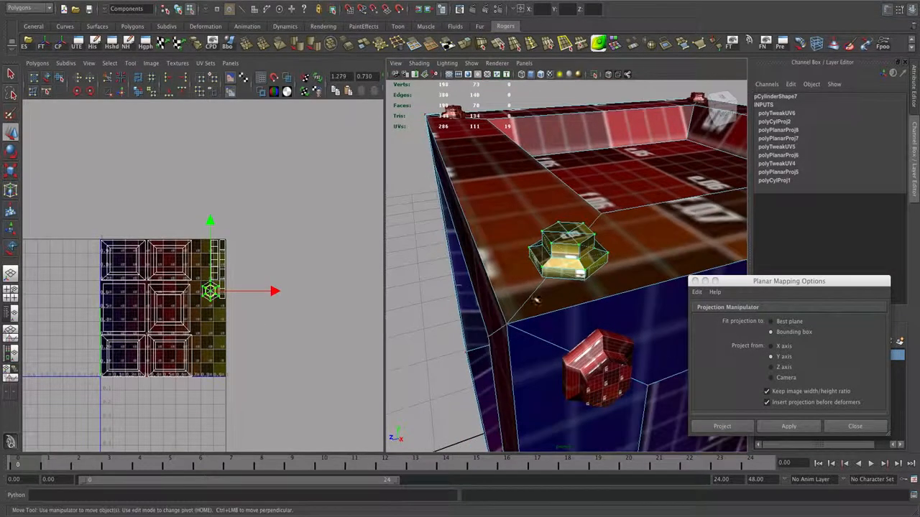
alt+right_drag(536, 302, 486, 289)
right_drag(566, 259, 523, 267)
click(443, 279)
alt+middle_drag(565, 281, 527, 278)
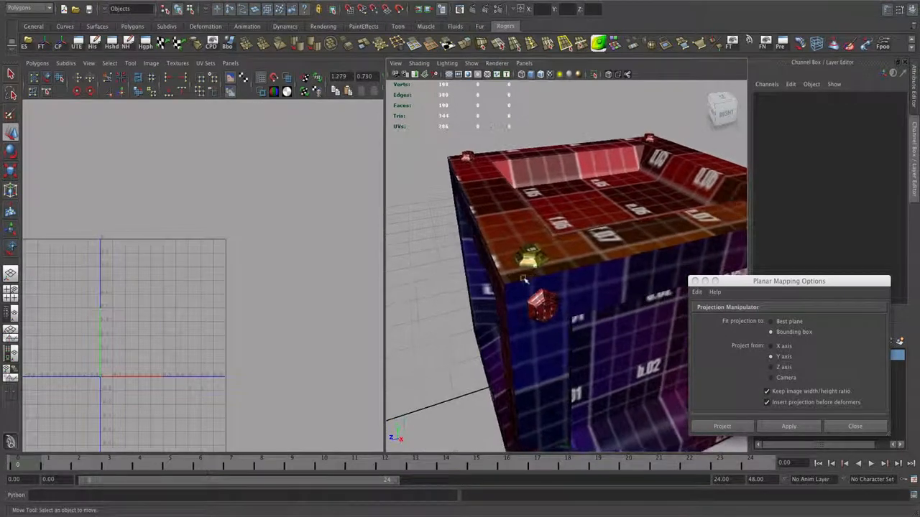
click(530, 258)
alt+right_drag(527, 269, 493, 275)
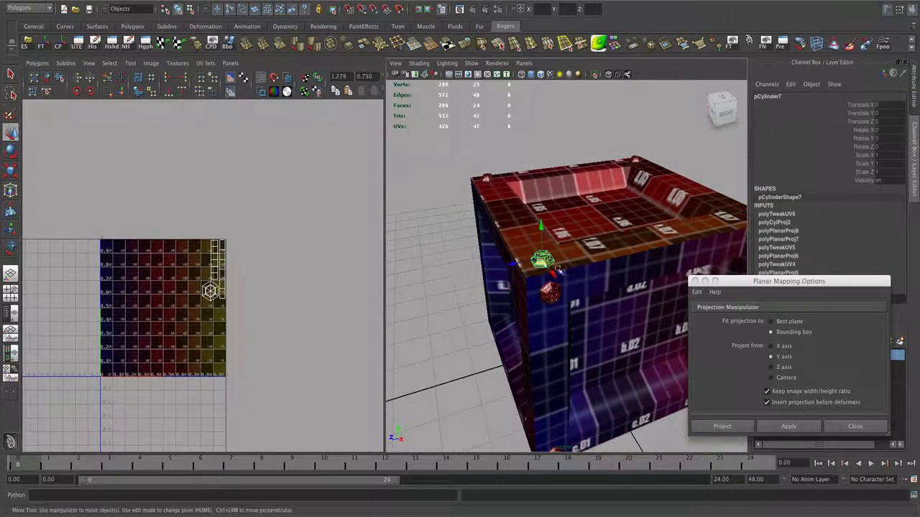
shift+click(565, 266)
alt+drag(564, 282, 484, 270)
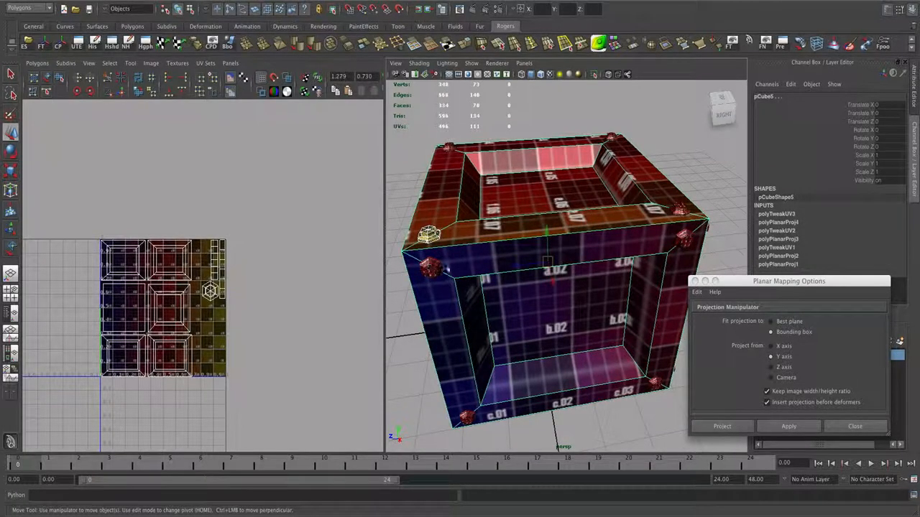
- Delete the old red bolts from the crate's front face and top corners, keeping the newly UV-mapped bolt
click(679, 212)
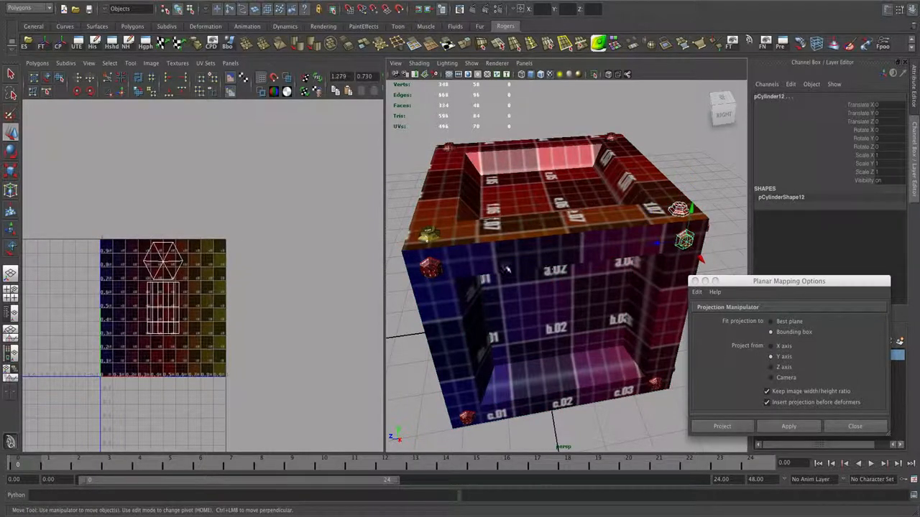
click(431, 269)
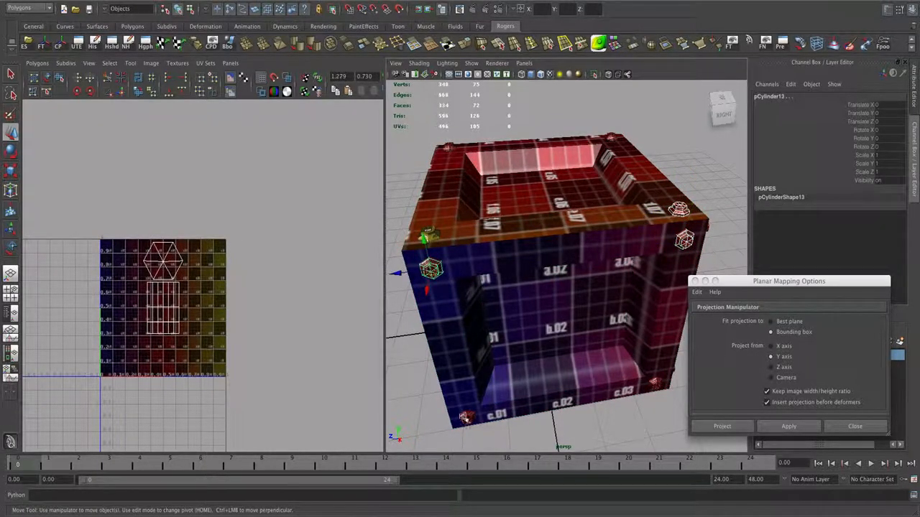
click(655, 384)
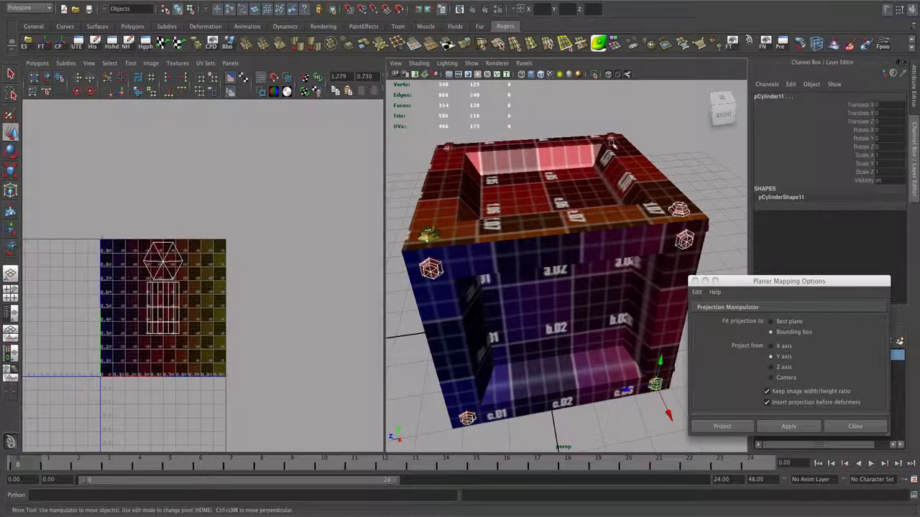
click(611, 138)
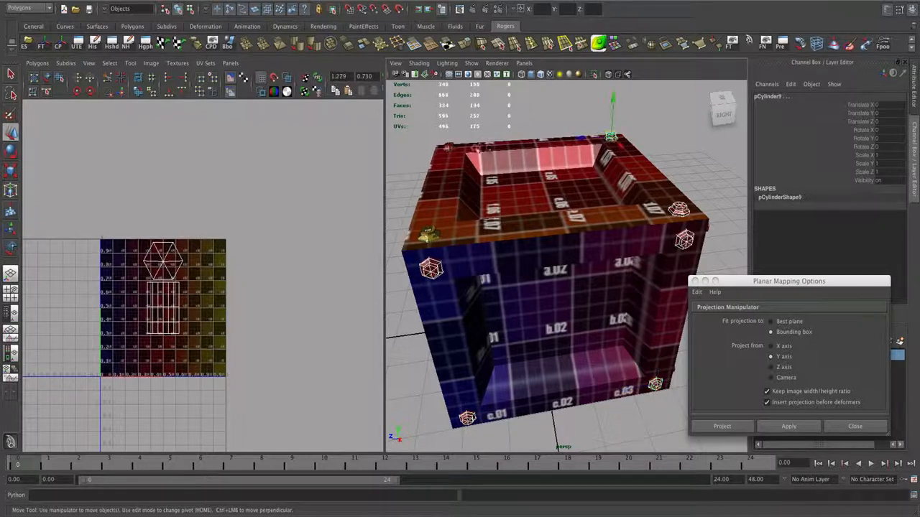
click(480, 201)
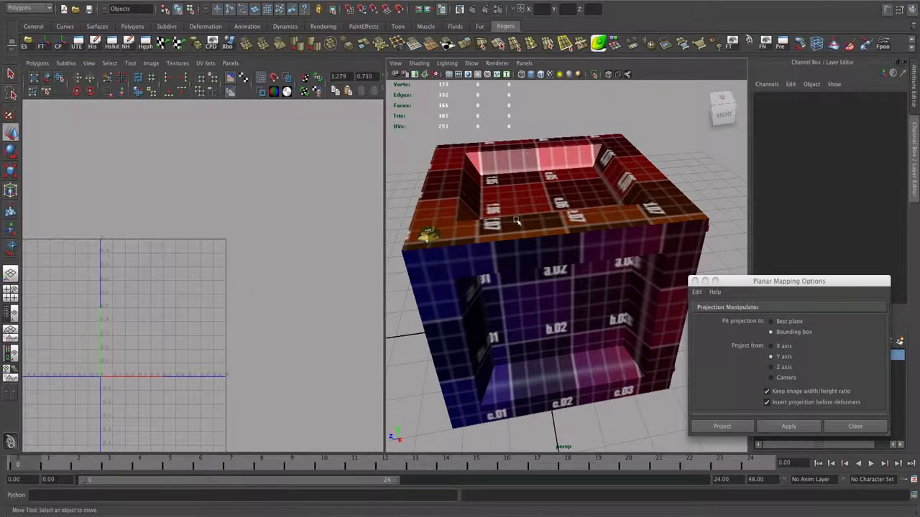
- Delete the remaining red bolts from the corners of the crate's adjacent side face
alt+drag(516, 220, 466, 224)
alt+right_drag(575, 233, 532, 240)
alt+middle_drag(623, 246, 531, 248)
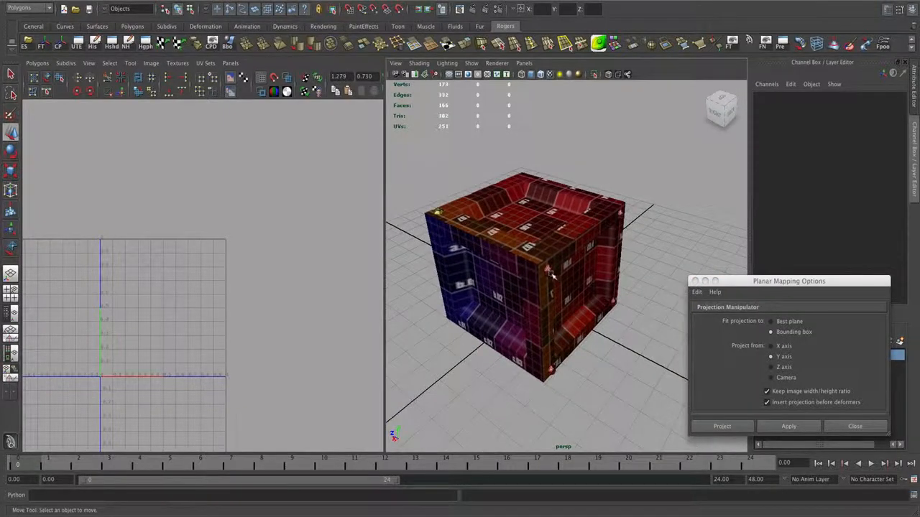
click(549, 270)
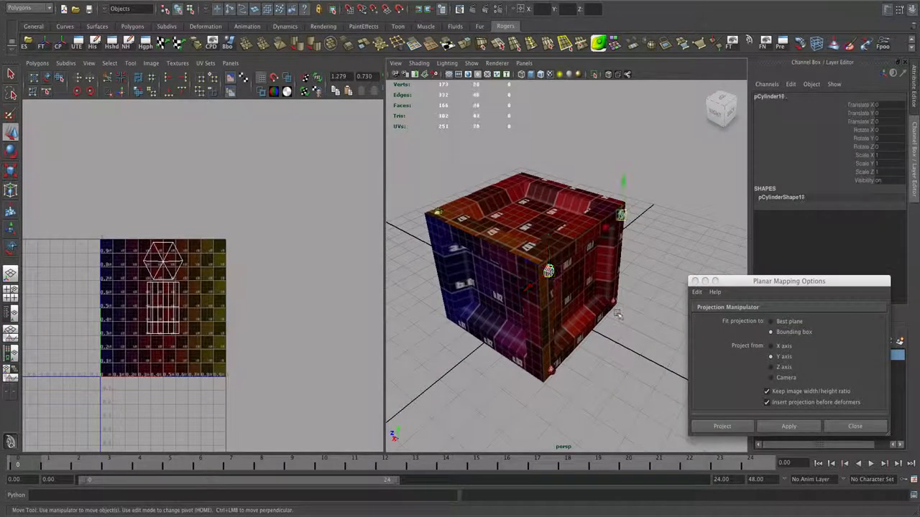
click(553, 370)
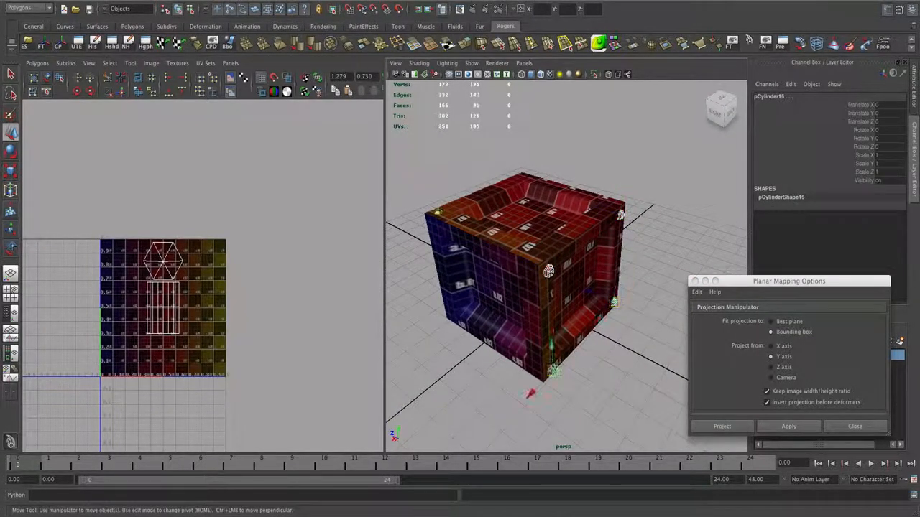
click(668, 349)
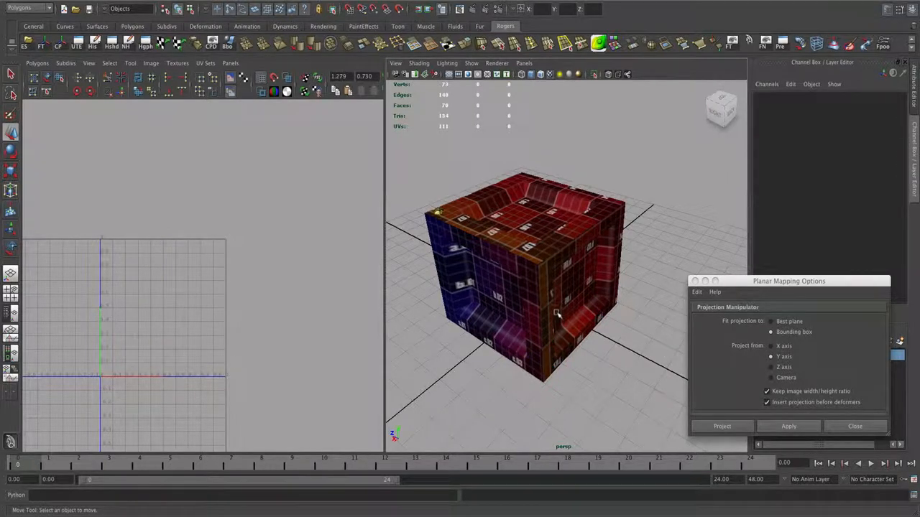
- Duplicate the UV-mapped bolt and move the copy along the front edge to the crate's top front right corner
alt+drag(557, 316, 488, 269)
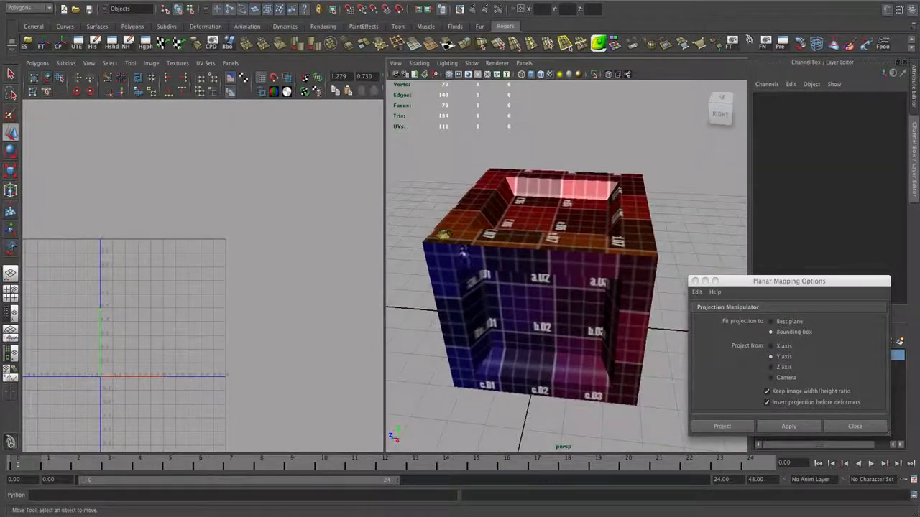
click(444, 234)
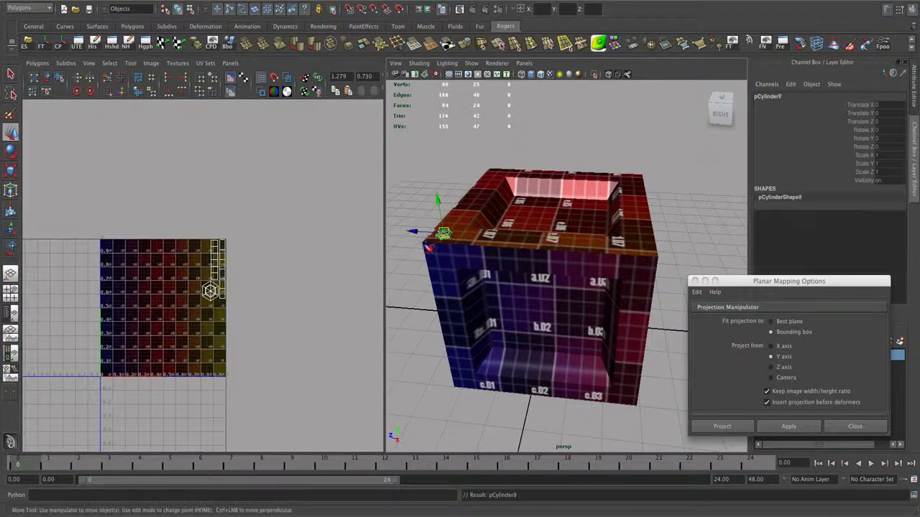
key(ctrl+d)
drag(426, 237, 610, 255)
- Duplicate both front bolts together and move the copies to the crate's two top back corners, at Translate X -4.331
click(444, 235)
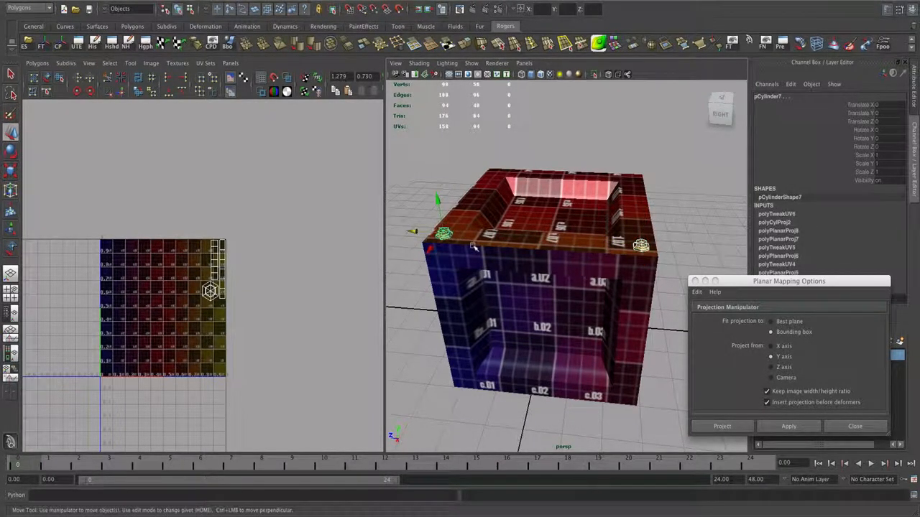
key(ctrl+d)
drag(430, 252, 477, 176)
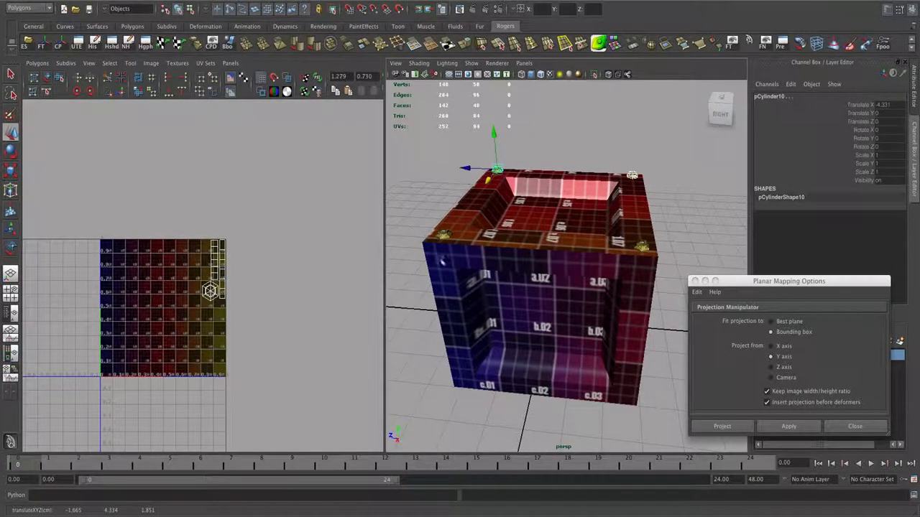
- Examine the original bolt's and the crate's UV shells together on the shared texture
click(444, 236)
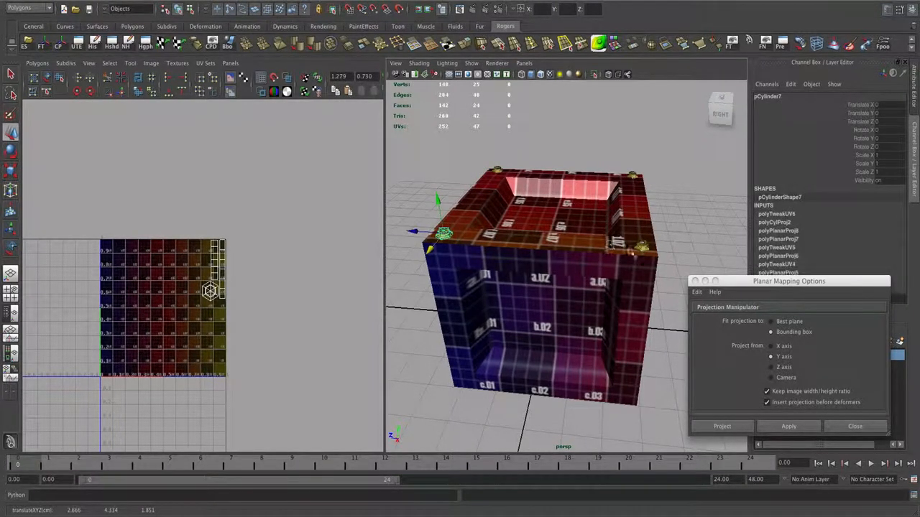
alt+drag(629, 253, 561, 274)
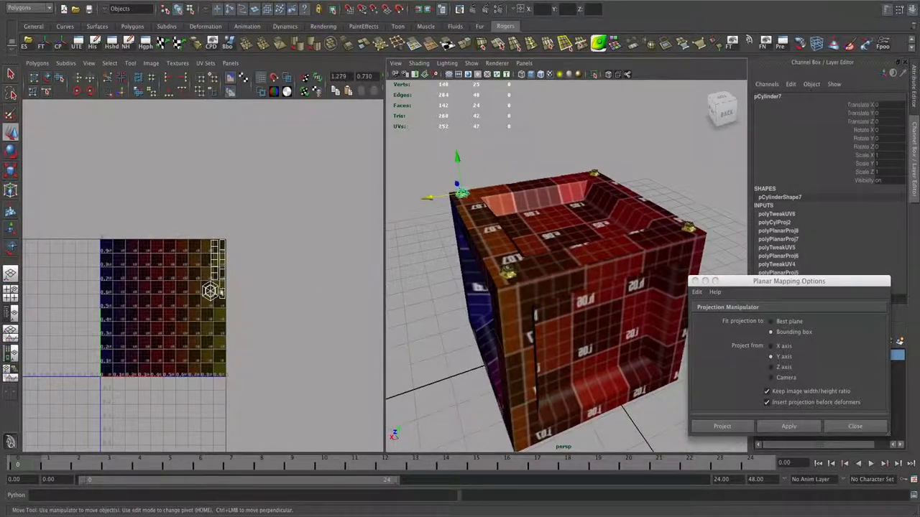
click(551, 256)
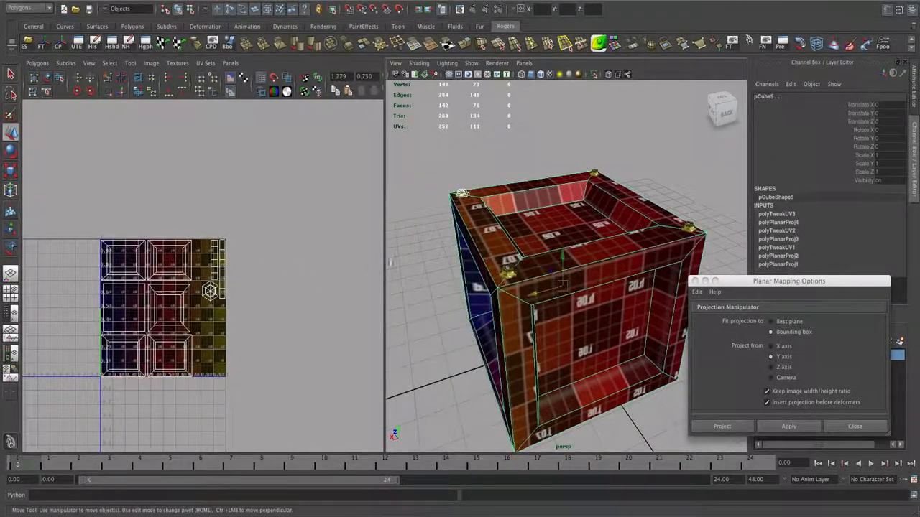
scroll(342, 270, up, 5)
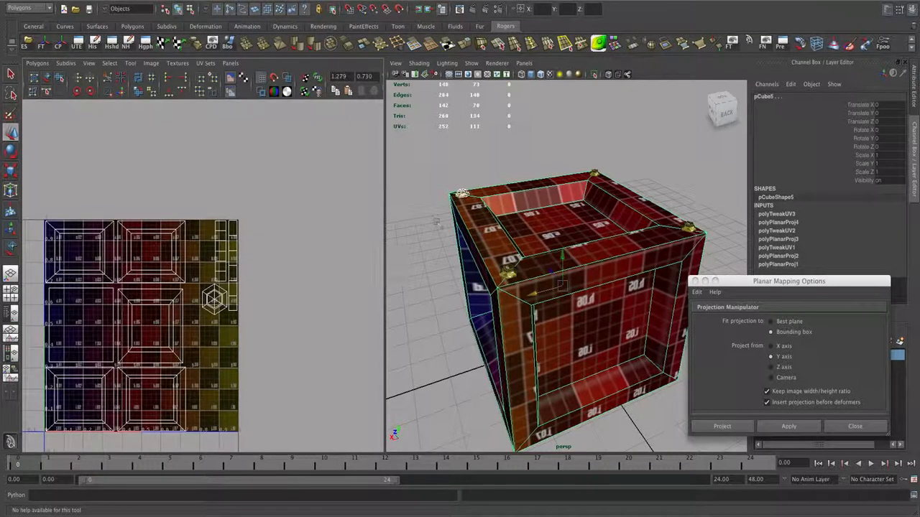
- Try moving the original bolt's UV shells down about 0.54, compare them with a neighbouring bolt's shells, and undo the move
click(422, 235)
click(463, 191)
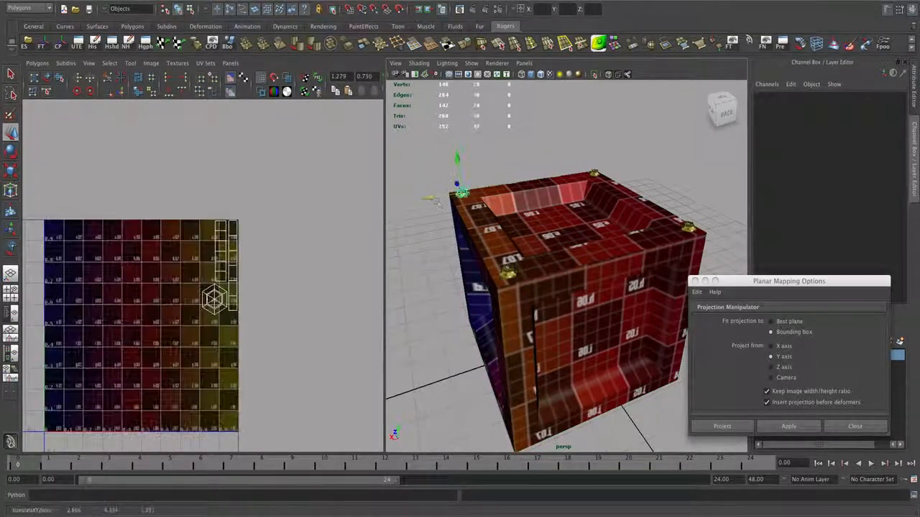
right_drag(228, 269, 265, 266)
drag(266, 216, 180, 335)
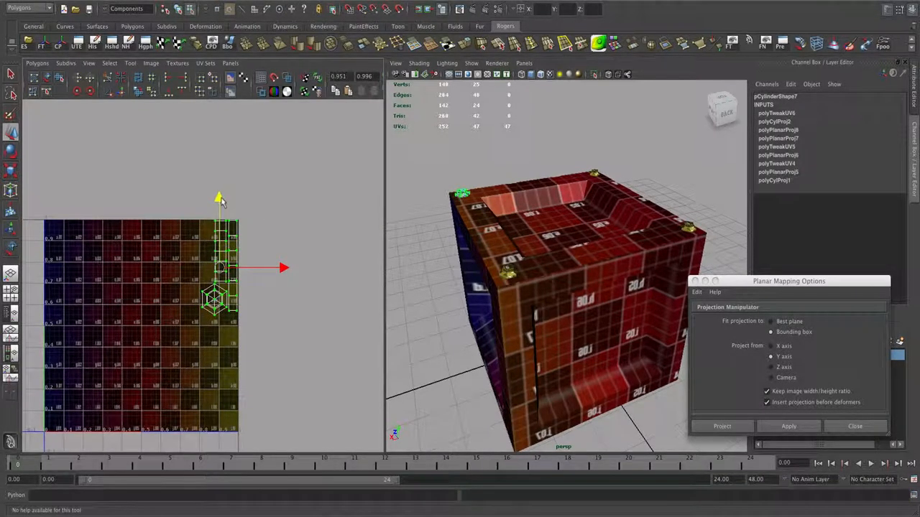
drag(221, 209, 223, 325)
shift+click(505, 274)
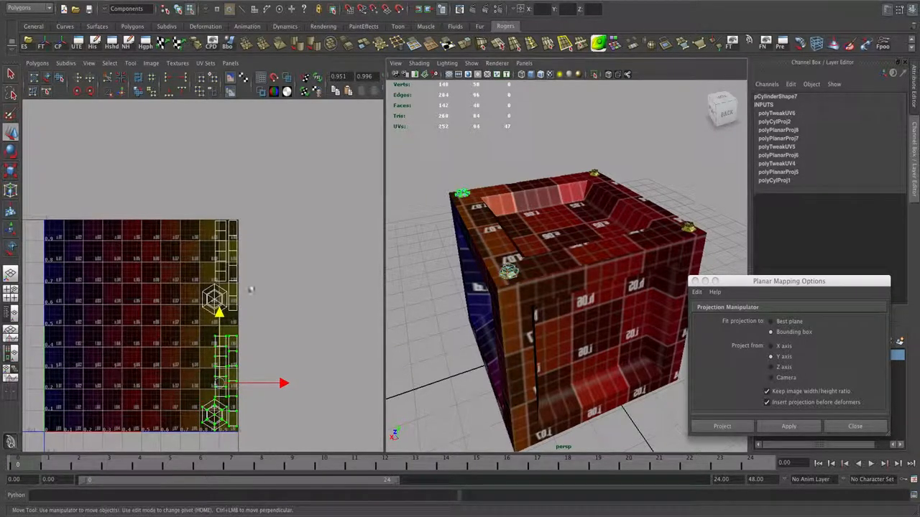
key(ctrl+z)
key(ctrl+z)
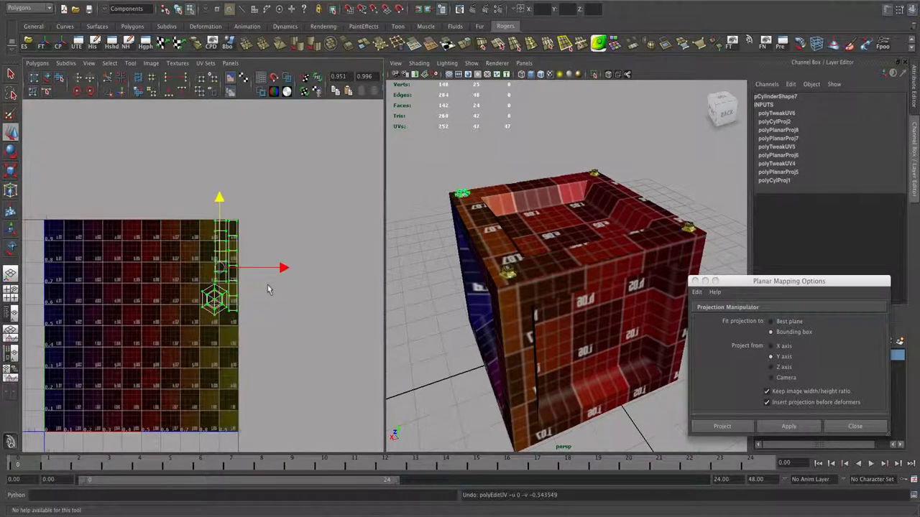
- Return to object mode and select the crate together with all its top corner bolts
click(311, 289)
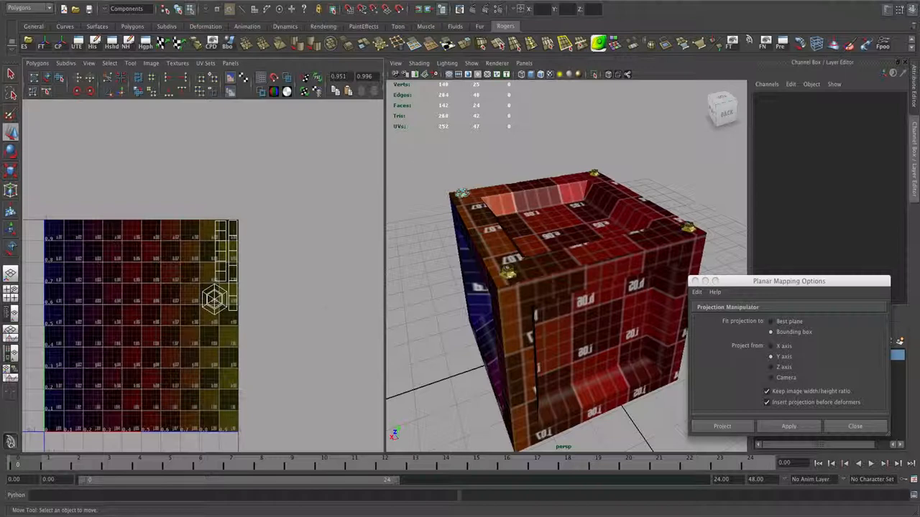
shift+click(485, 301)
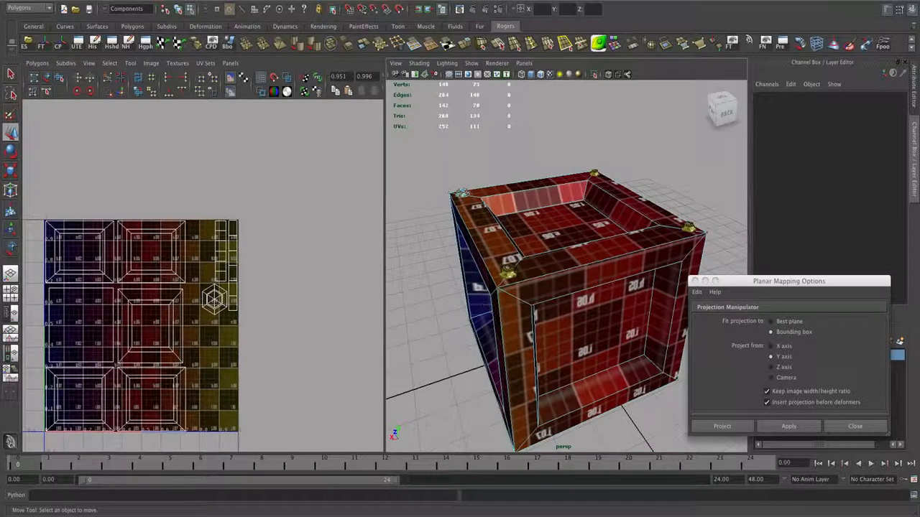
right_drag(546, 289, 566, 284)
click(567, 284)
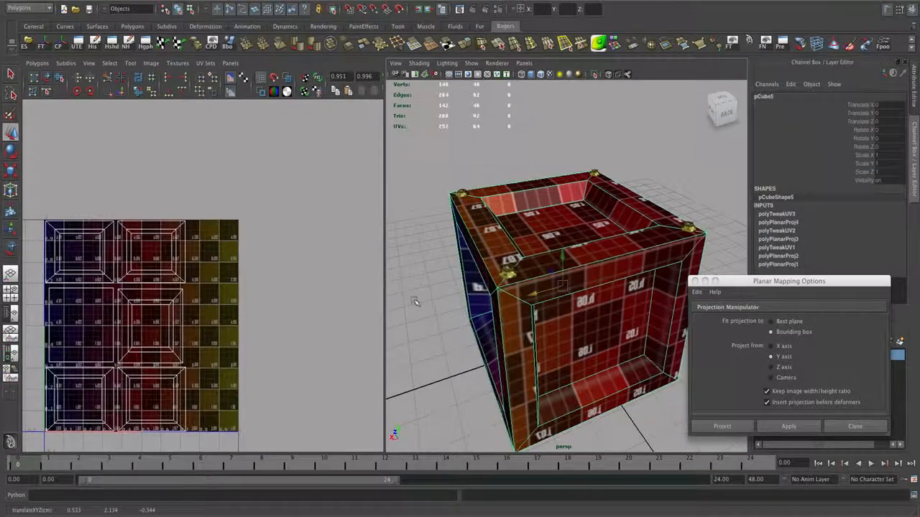
drag(423, 158, 706, 273)
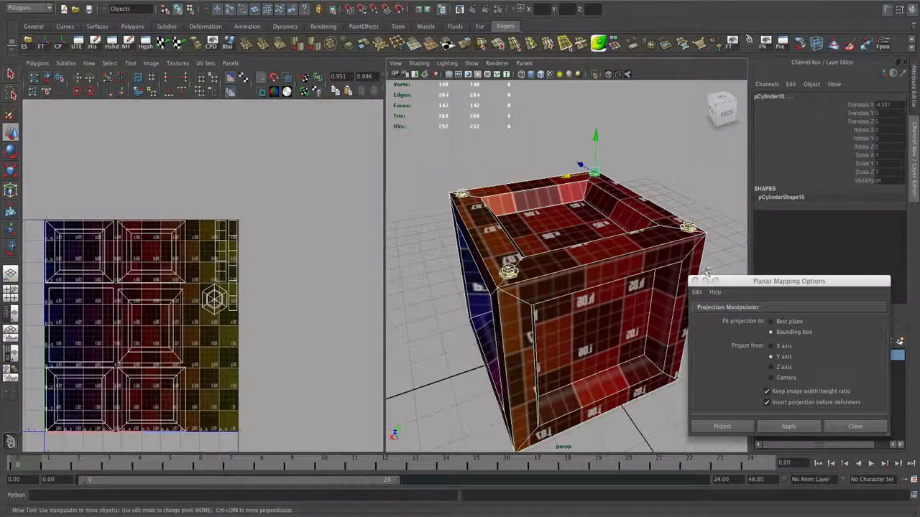